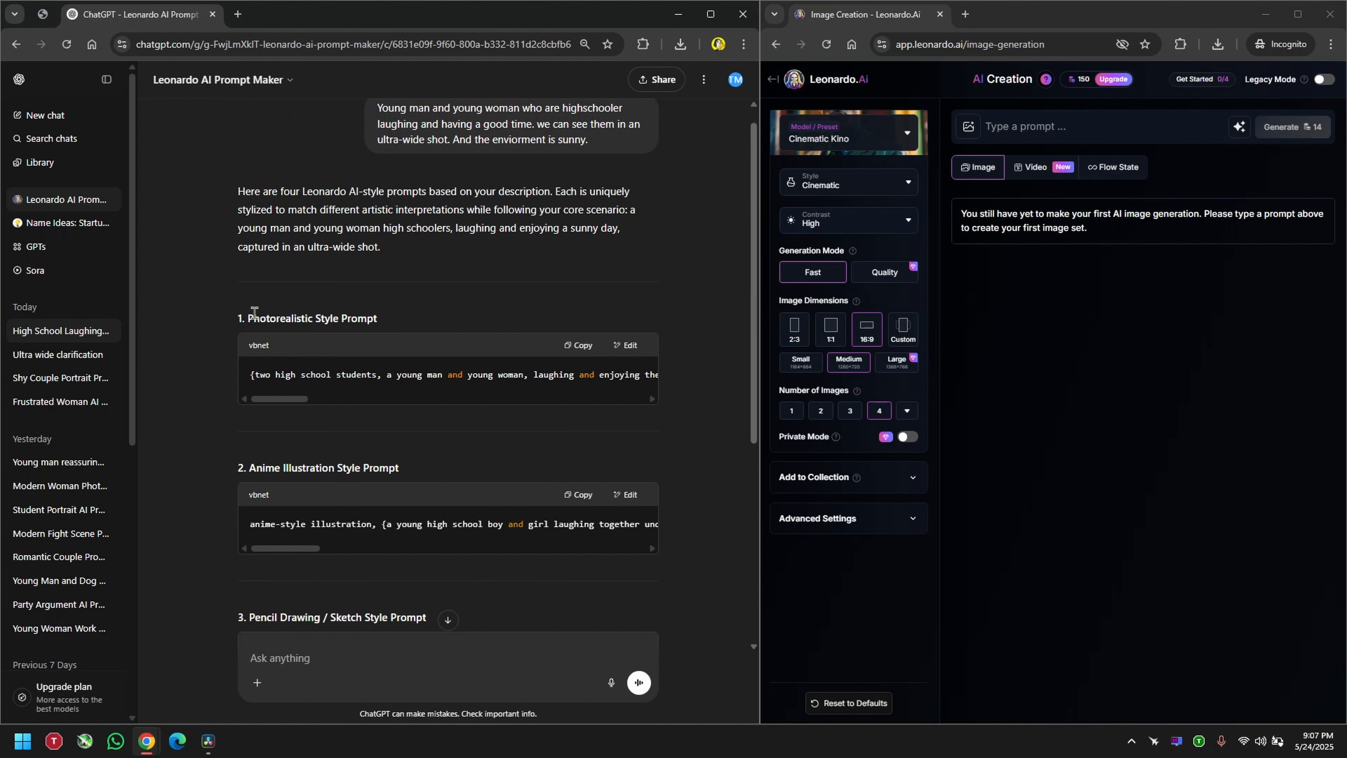
Step: Review the anime illustration, pencil sketch and digital painting style prompts in the ChatGPT reply
left_click_drag(248, 471, 386, 471)
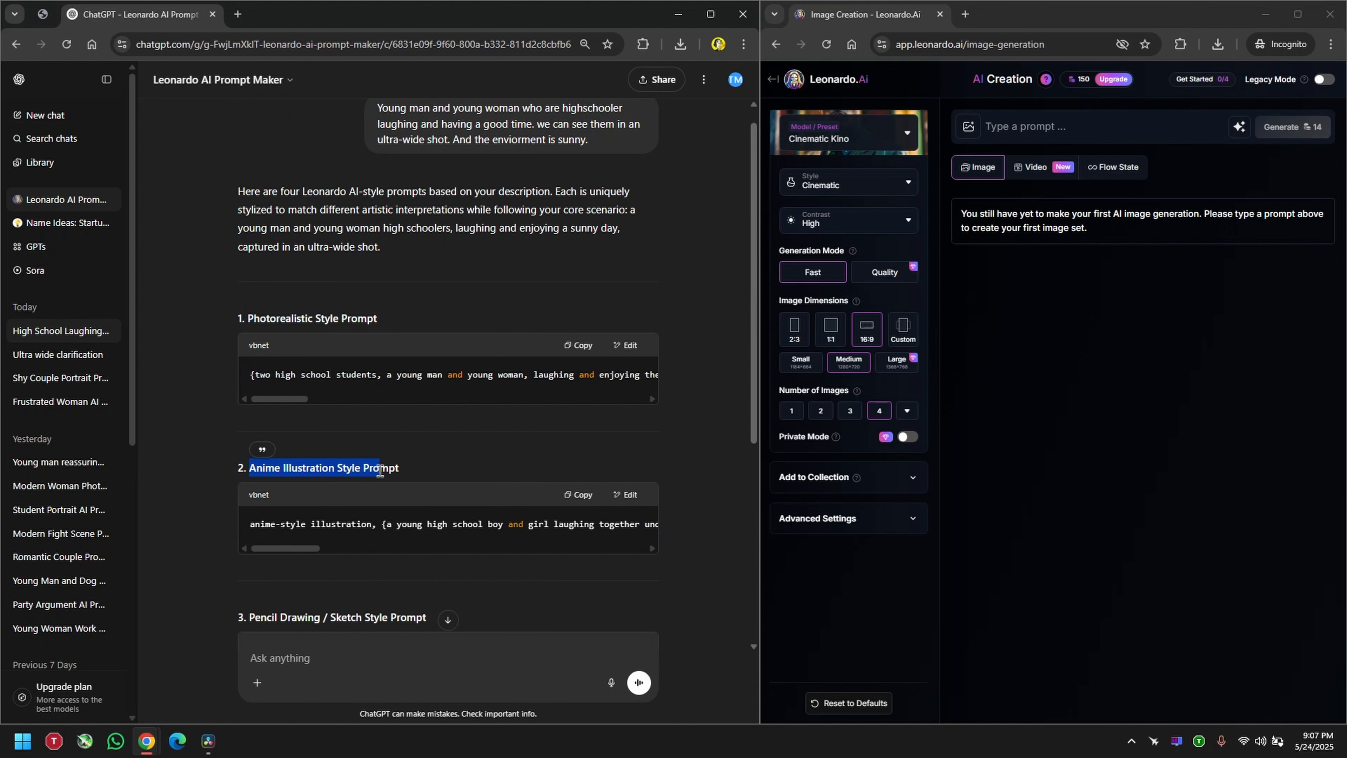
scroll(298, 495, "down", 2)
left_click_drag(252, 474, 417, 476)
scroll(407, 499, "down", 2)
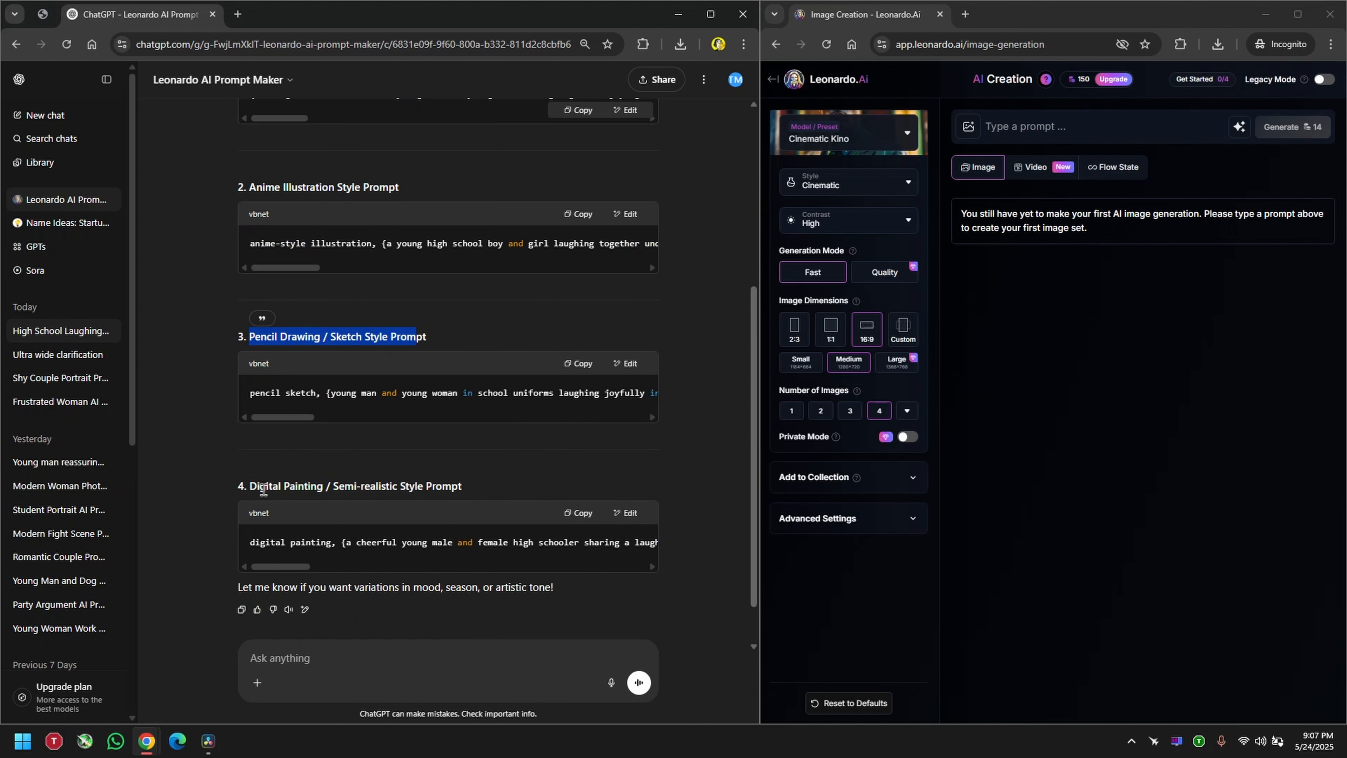
left_click_drag(251, 488, 460, 494)
scroll(216, 364, "up", 2)
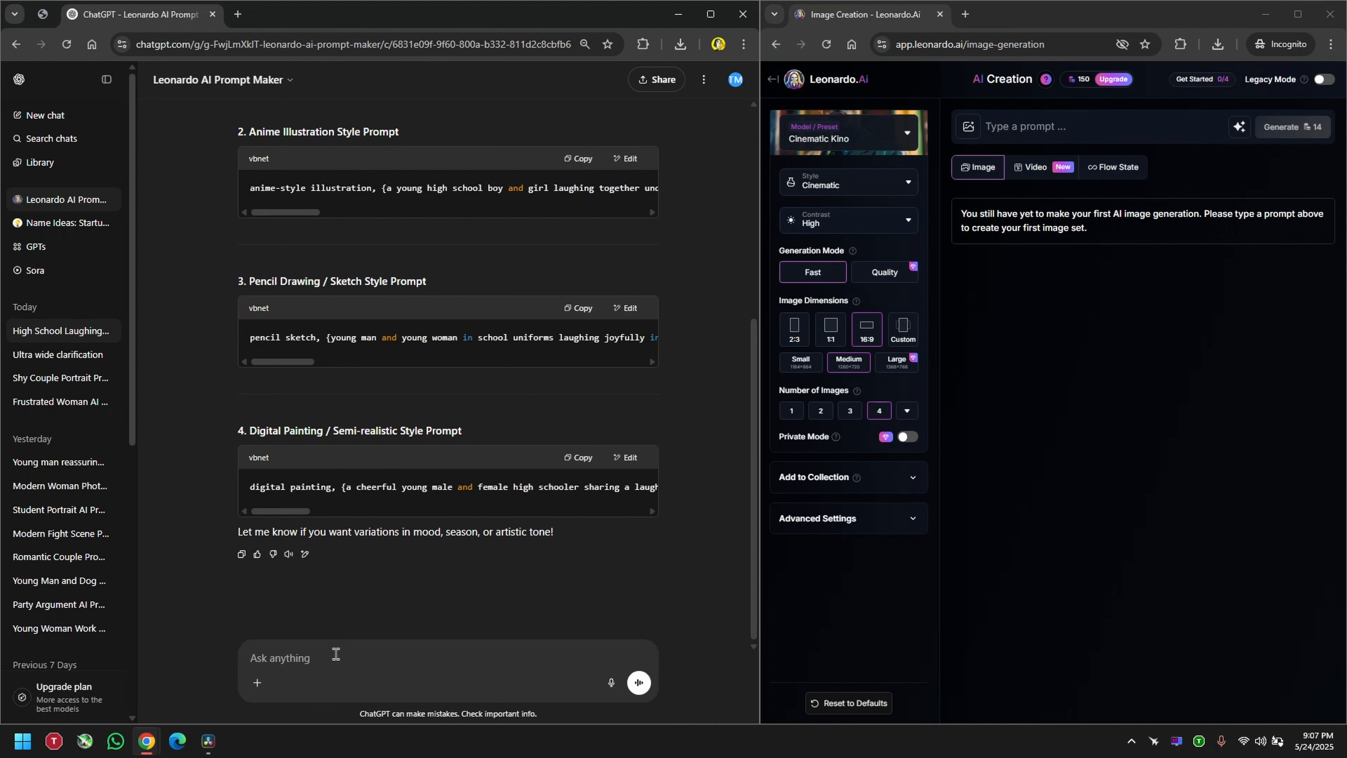
scroll(403, 279, "up", 4)
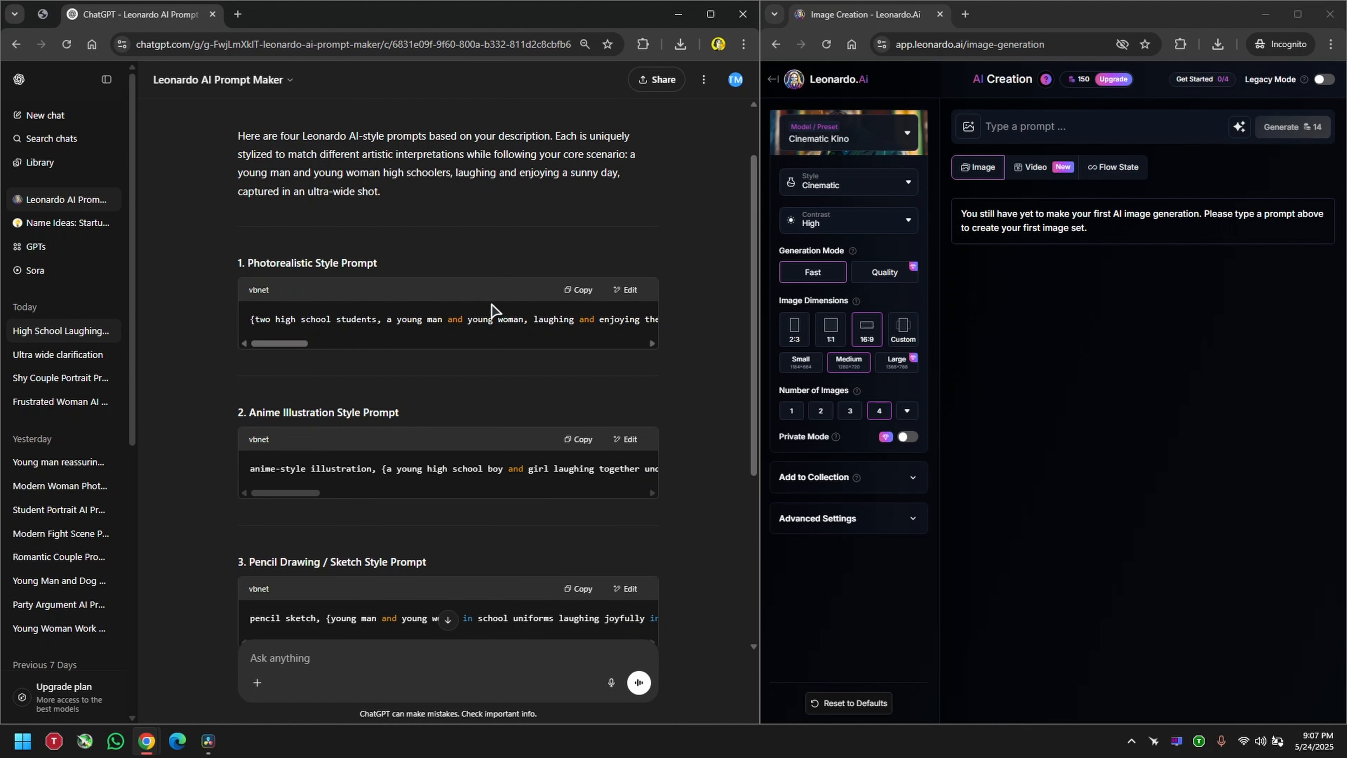
Step: Switch to Leonardo.Ai, paste the copied photorealistic high-school students prompt, generate the images and dismiss the getting-started checklist
left_click(1146, 173)
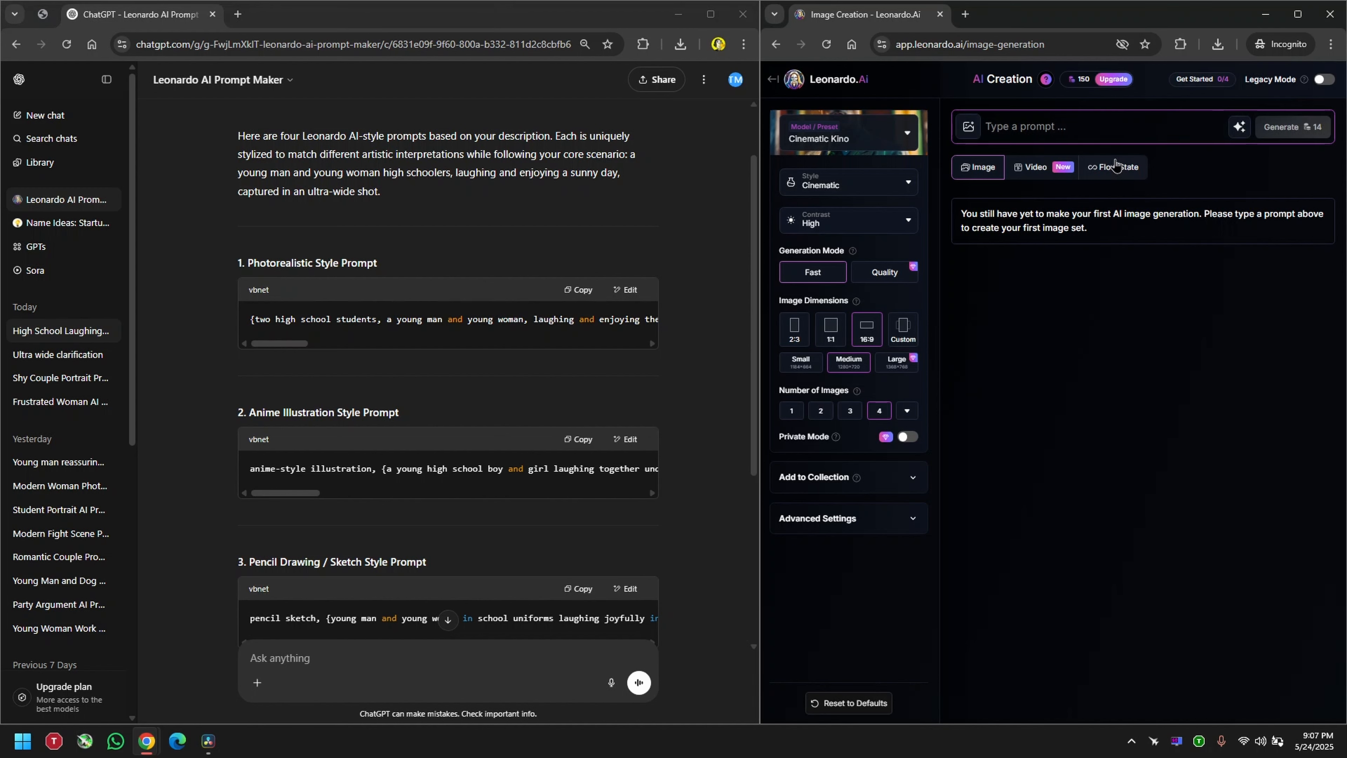
type("{two high school students, a young man and young woman, laughing and enjoying their time together on a sunny day}, ultra-wide shot, photorealistic, {wearing casual school uniforms}, {high school courtyard background with sun rays and lens flare}, candid and joyful expressions, sunlit ambiance, natural color palette, cinematic realism, high detail, soft shadows, DSLR quality, 35mm lens, shallow depth of field, global illumination, HDR, {sunny weather with vibrant blue sky}, inspired by Gregory Crewdson and Peter Lindbergh, 8k resolution, ultra HD, golden hour lighting")
key("BackSpace")
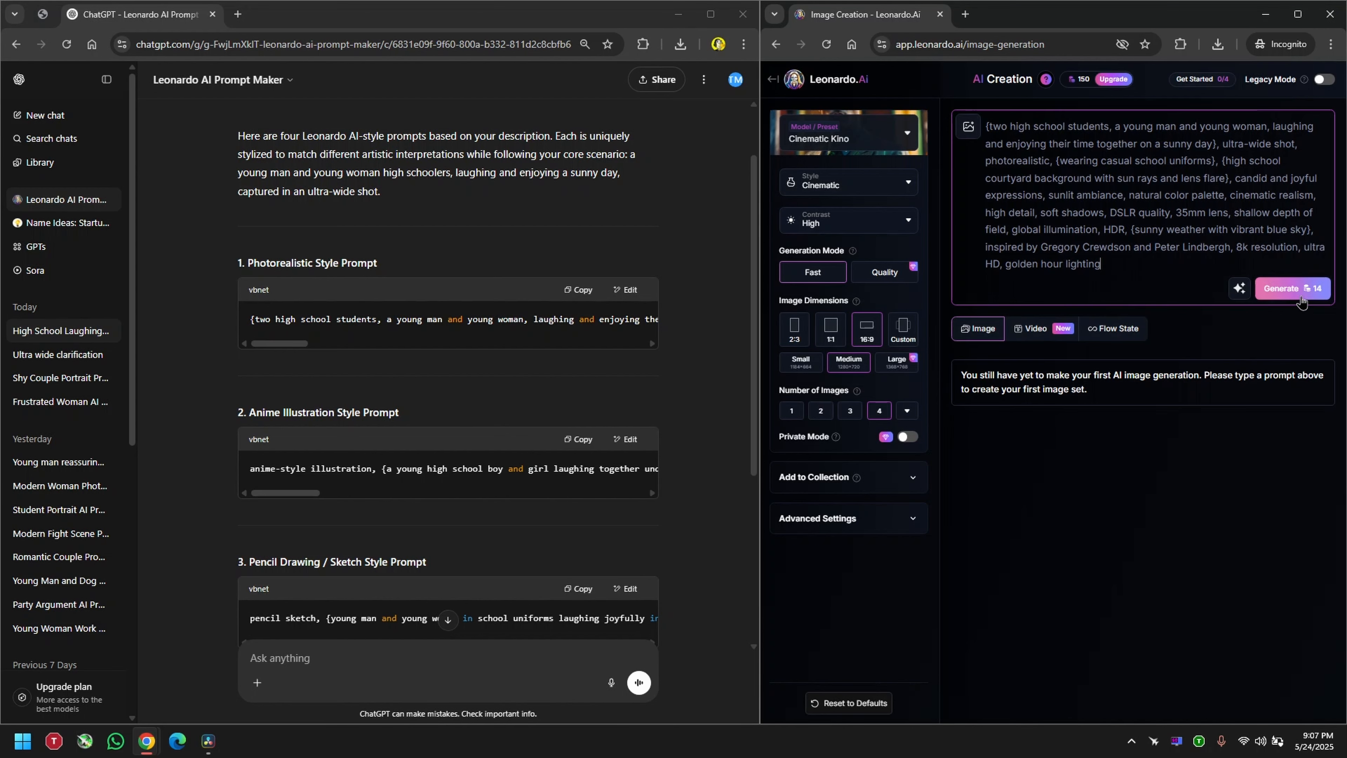
left_click(1300, 295)
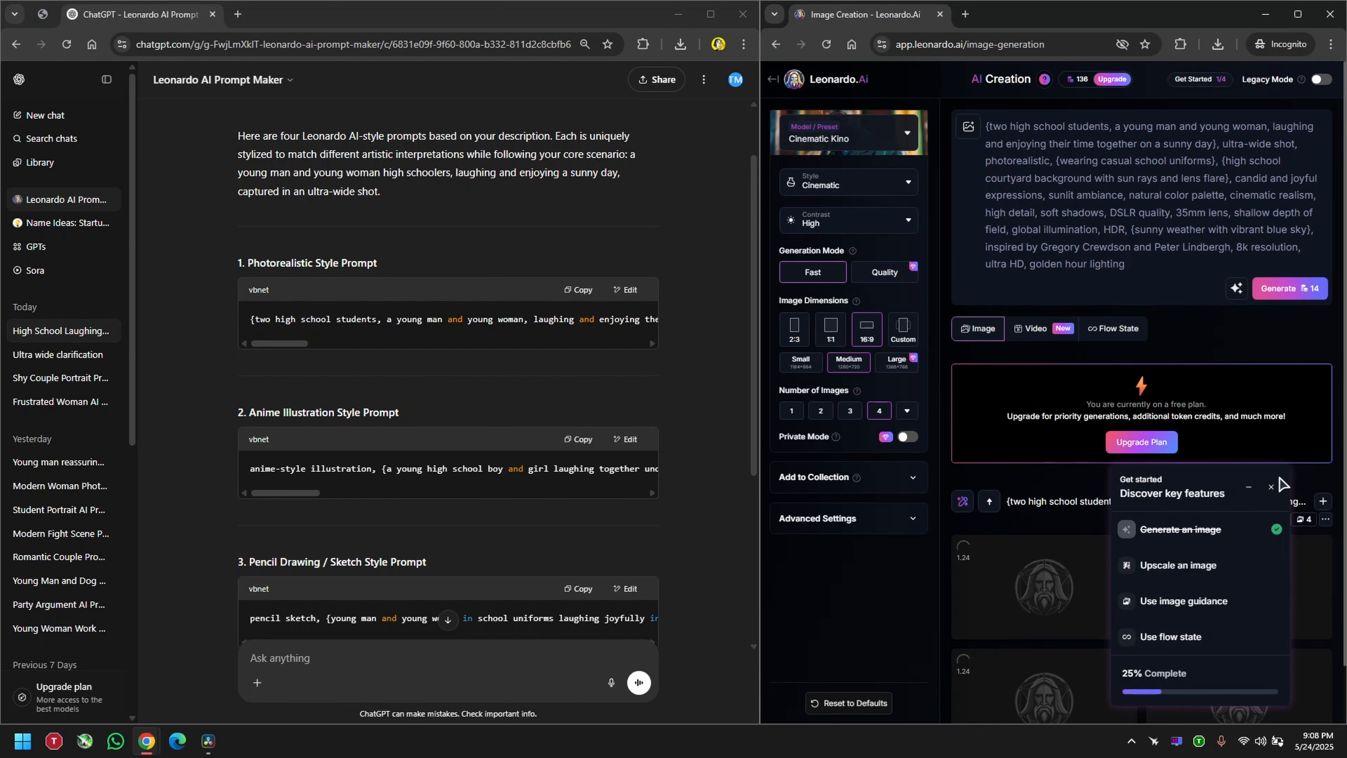
left_click(1271, 489)
Step: Examine the generated images of the two students at full size and compare them with the prompt
scroll(1194, 504, "down", 1)
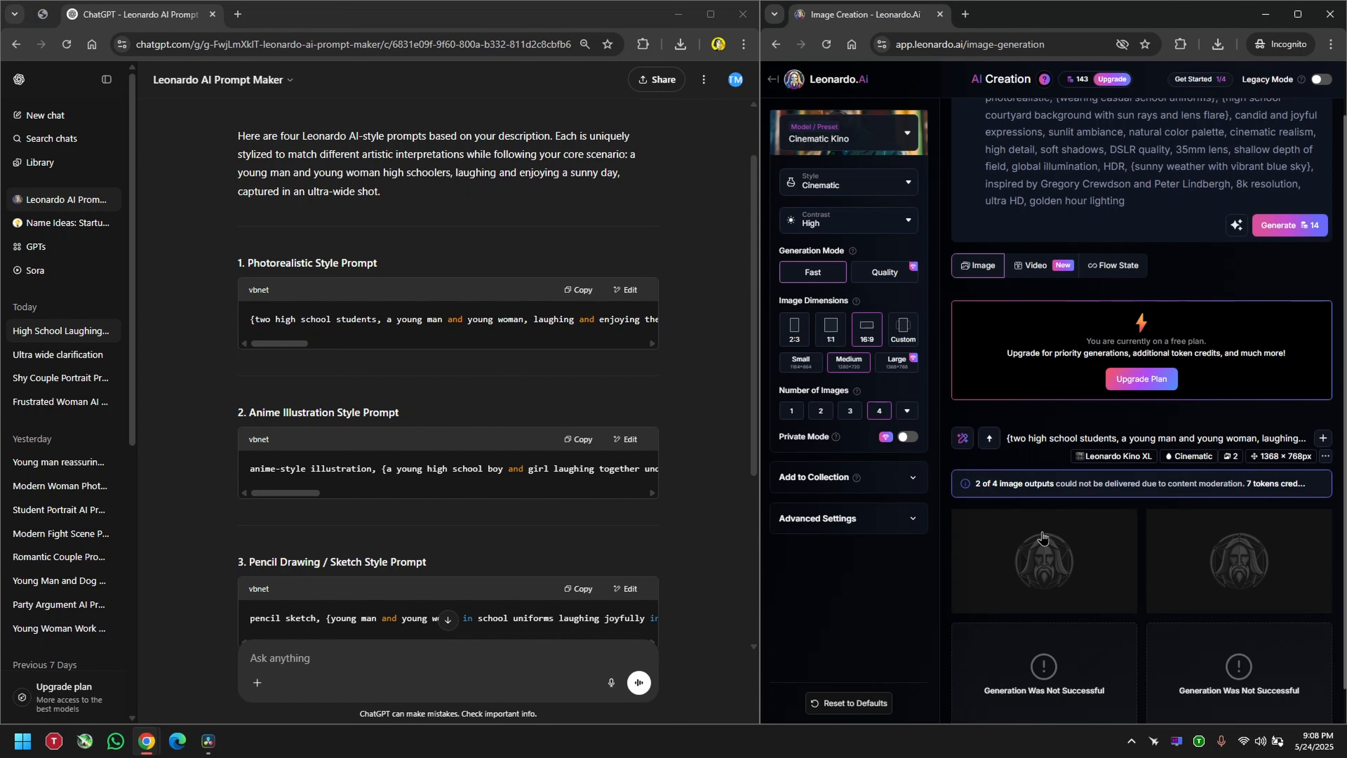
left_click(1220, 523)
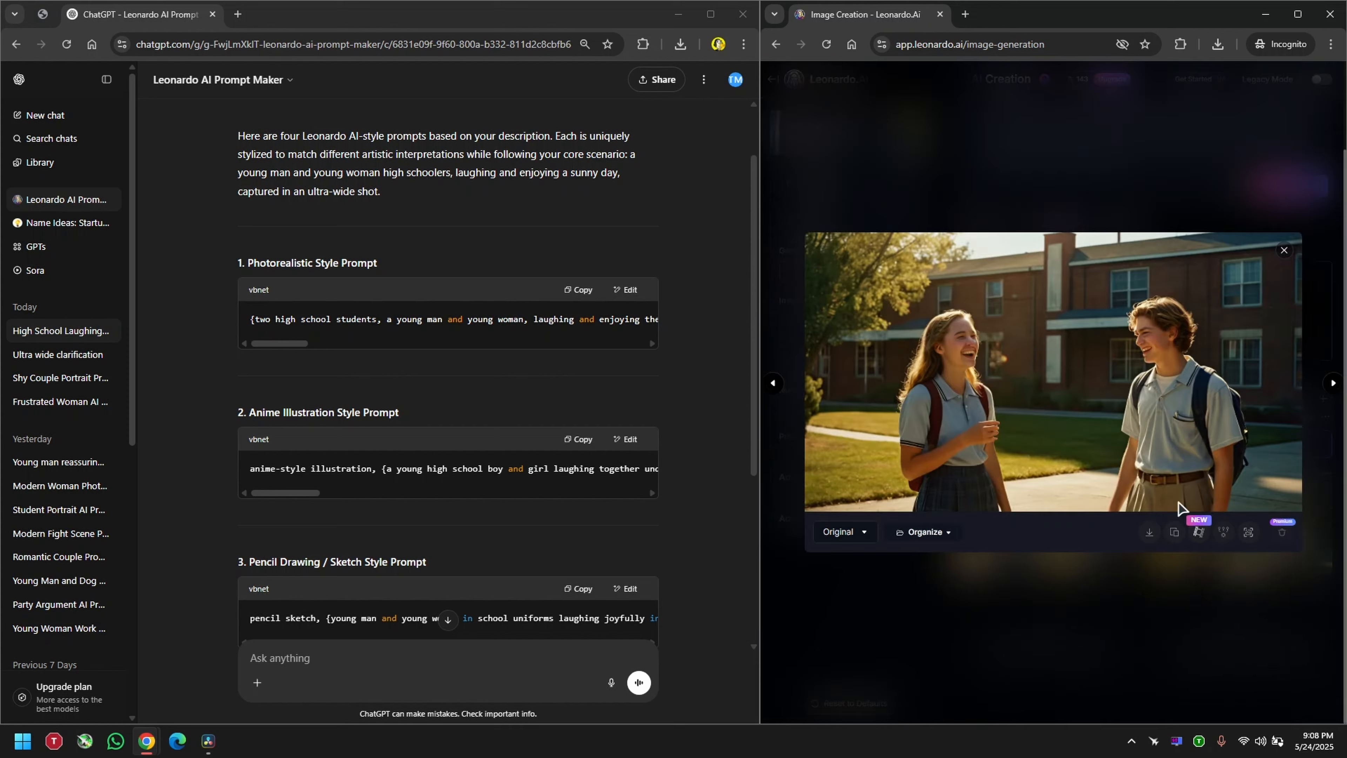
key("Right")
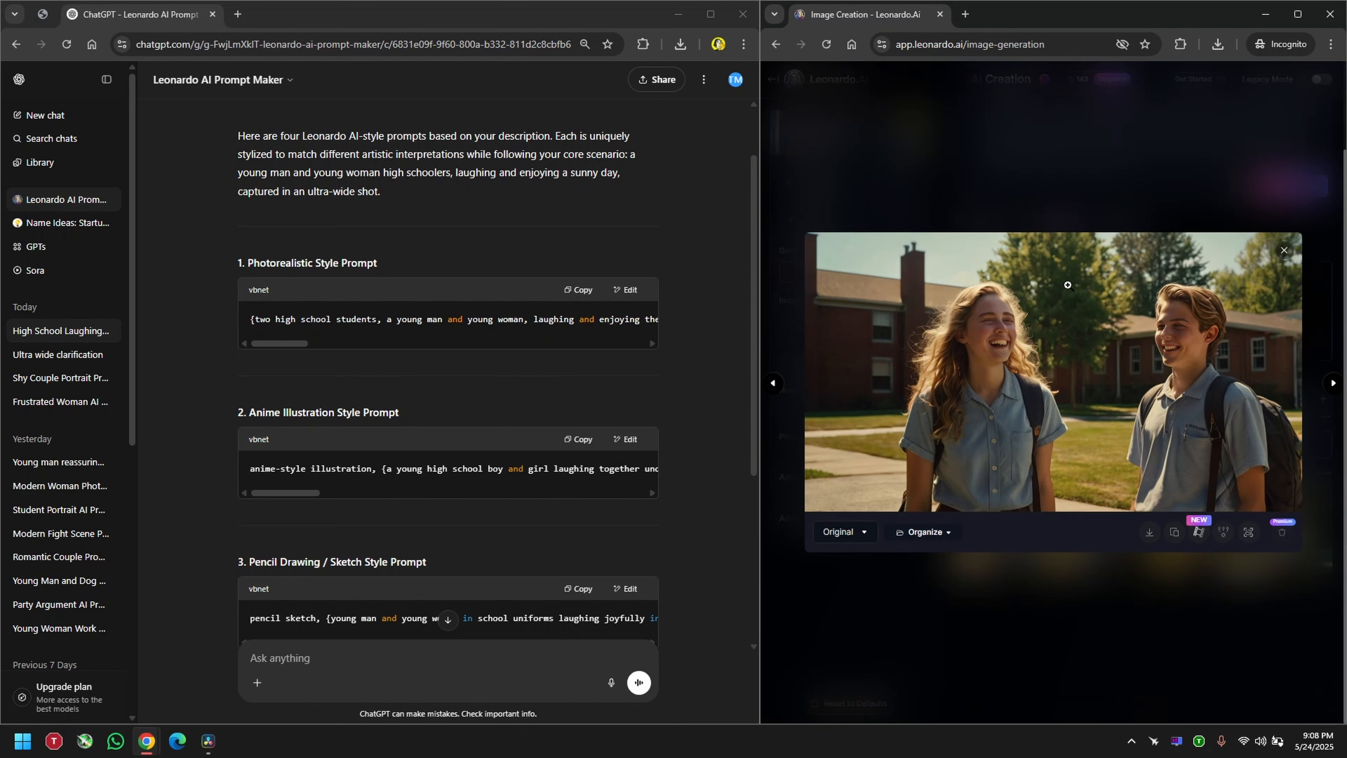
left_click(1064, 153)
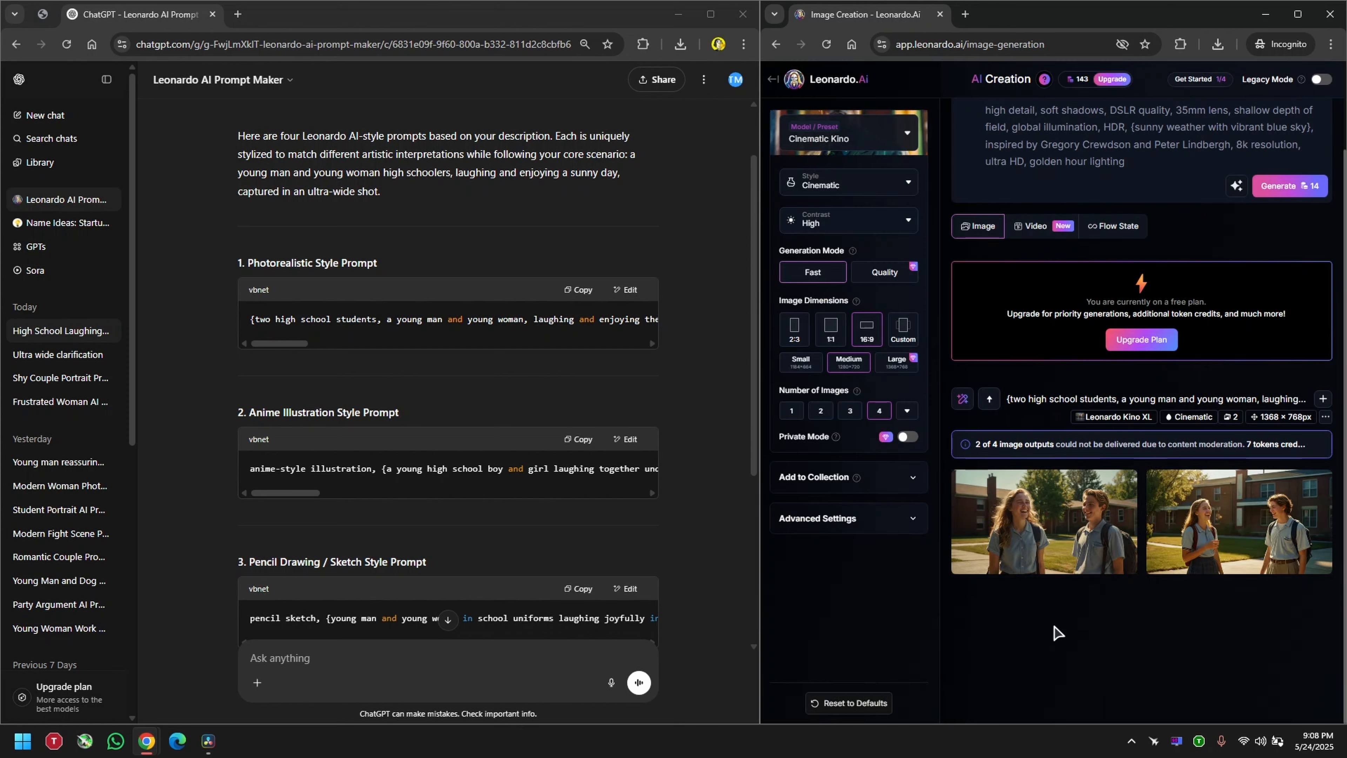
scroll(1105, 186, "up", 2)
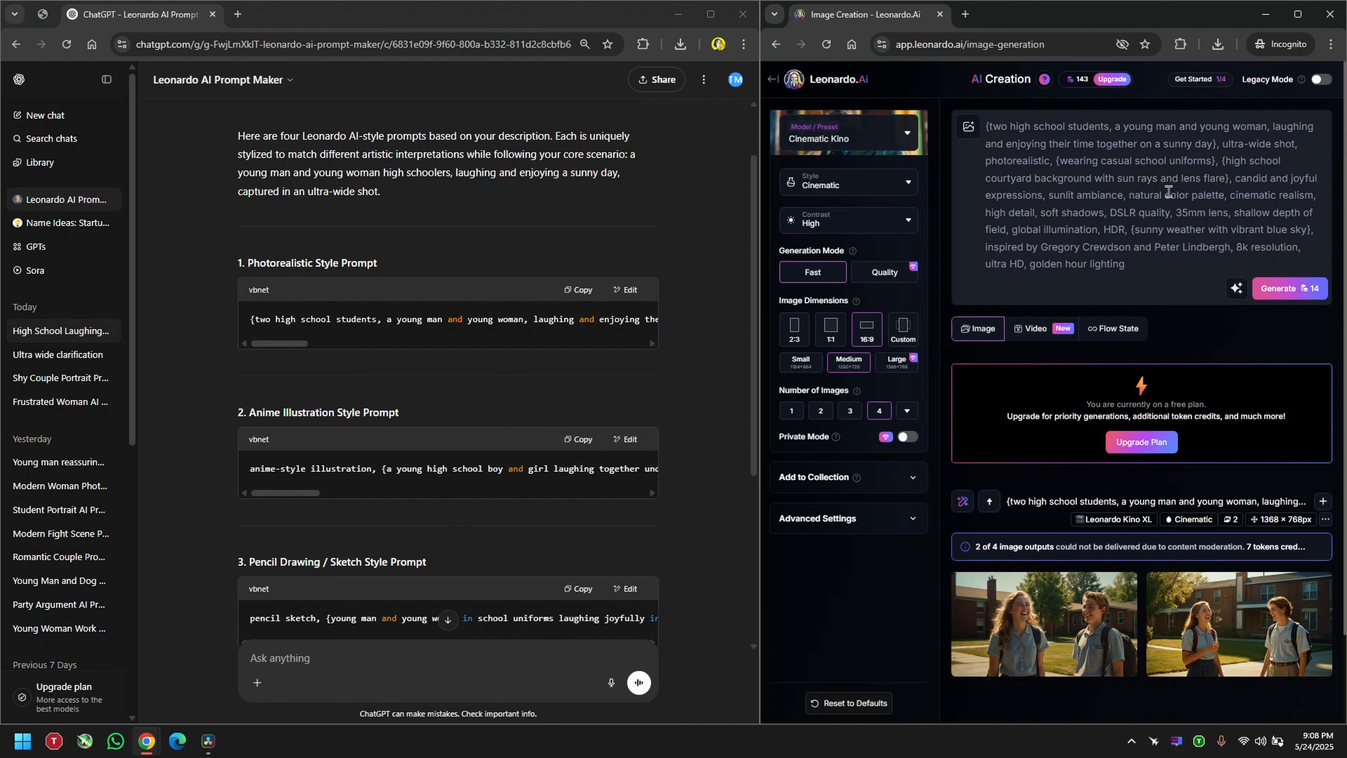
scroll(1140, 265, "down", 2)
scroll(450, 520, "up", 2)
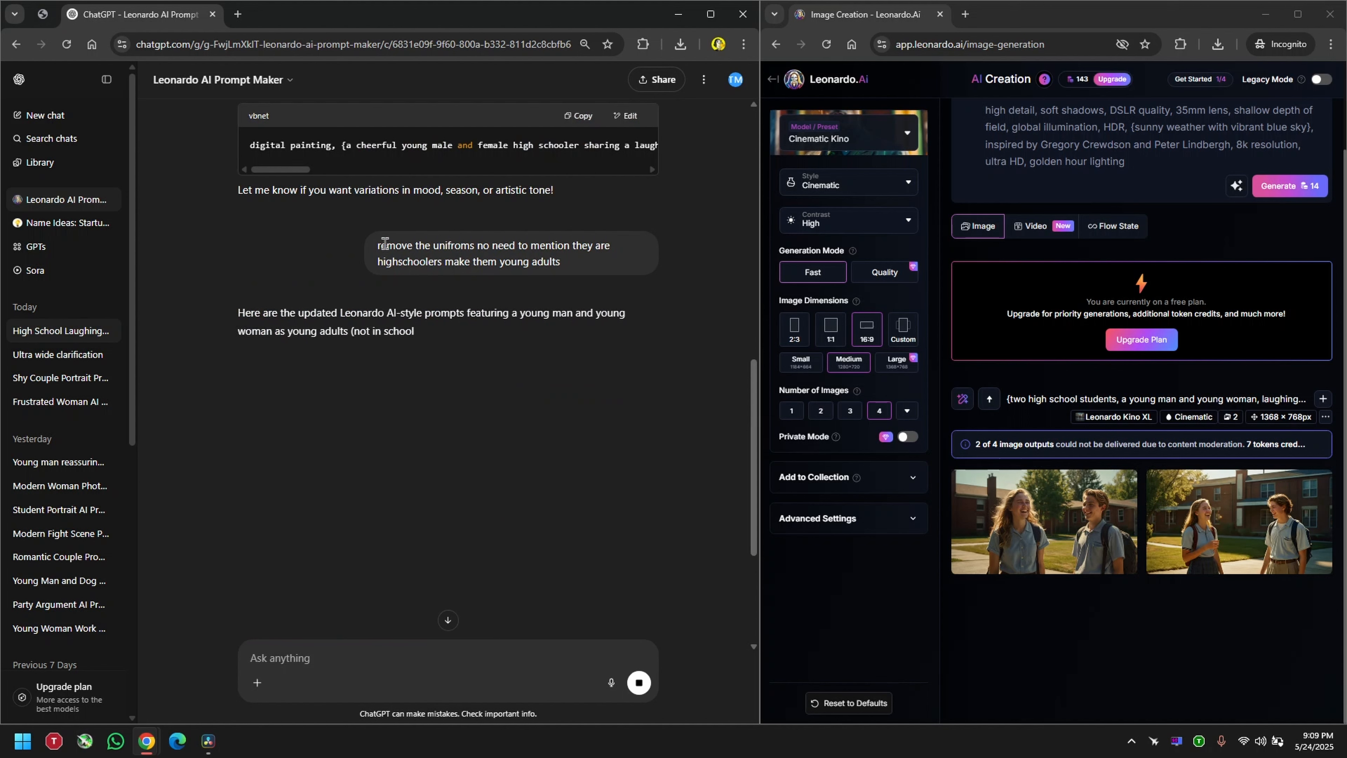
Step: Switch to ChatGPT and review the follow-up request to remove the uniforms and make the pair young adults
left_click_drag(377, 245, 605, 245)
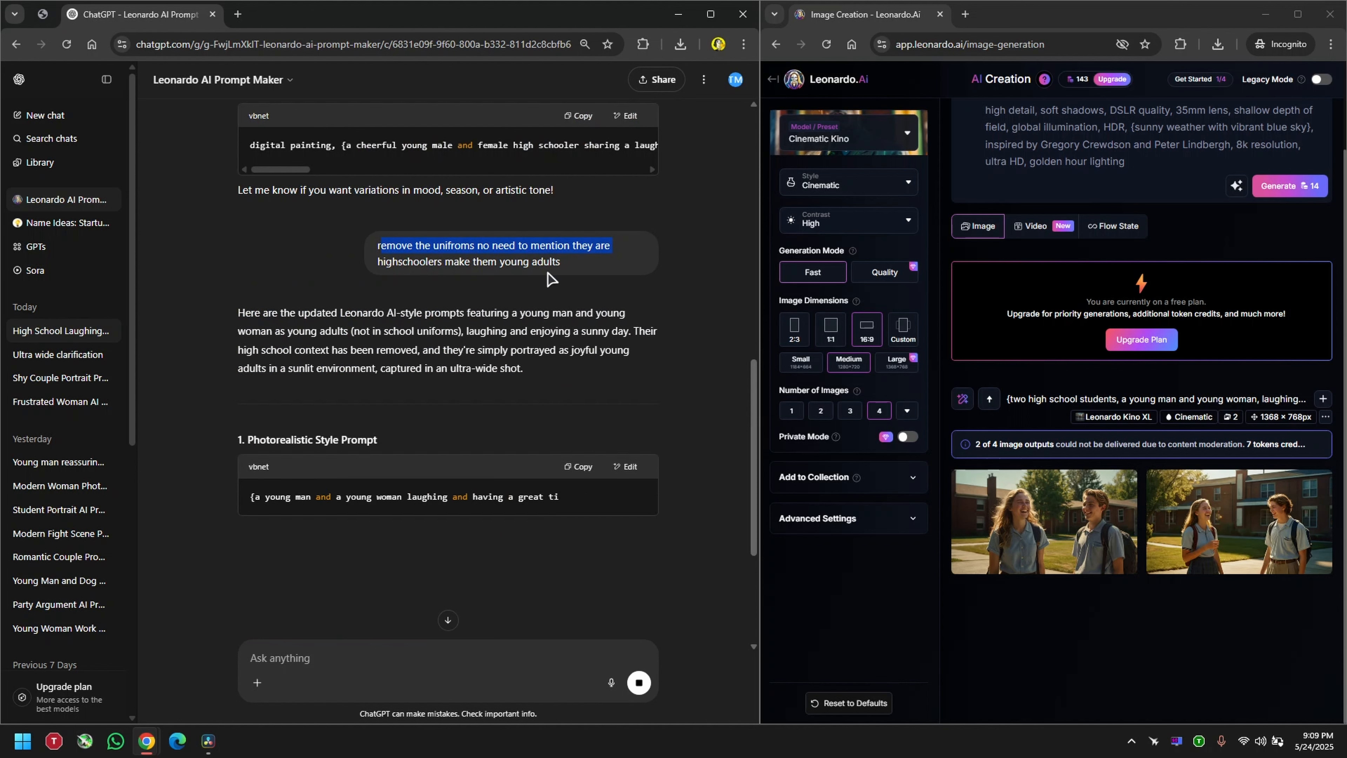
left_click_drag(383, 260, 436, 259)
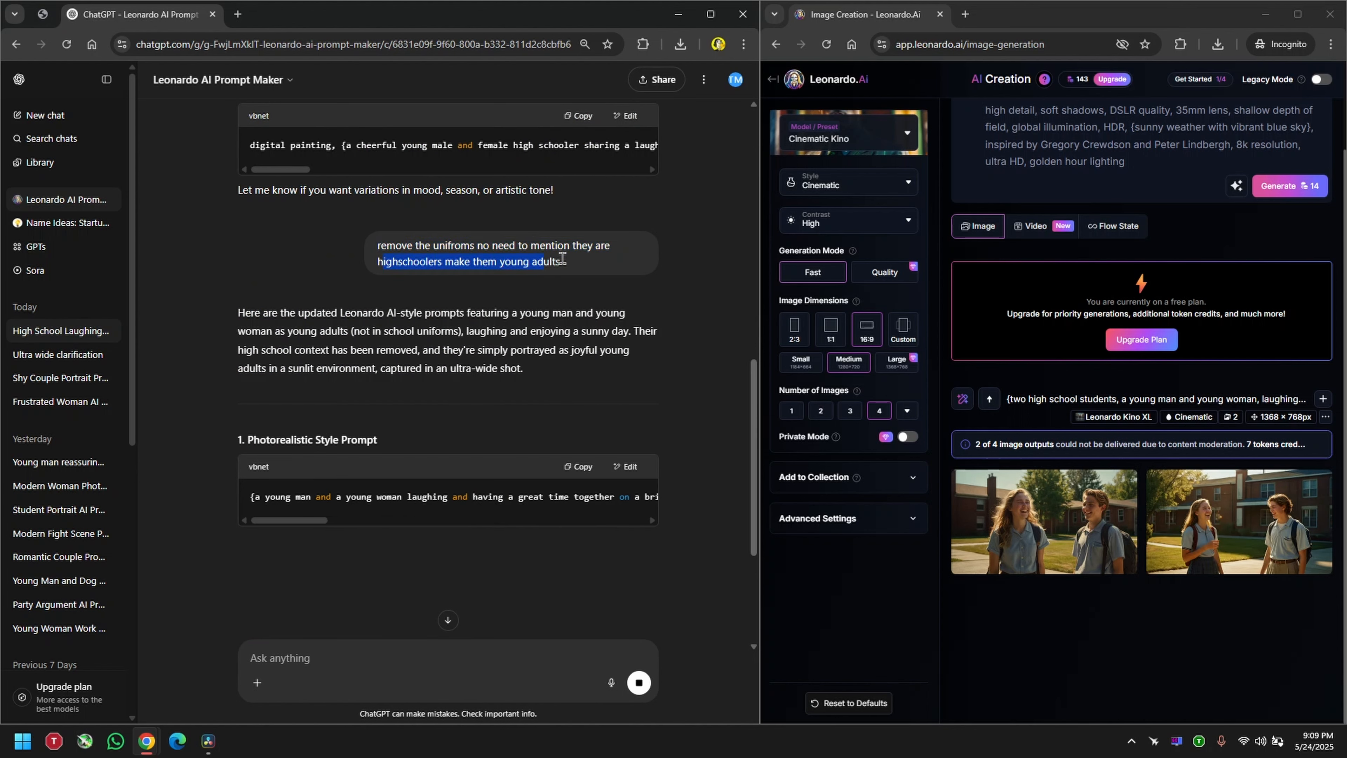
left_click(436, 264)
Step: Replace the Leonardo.Ai image prompt with the updated photorealistic prompt of young adults in an urban park and generate the images
scroll(684, 381, "down", 2)
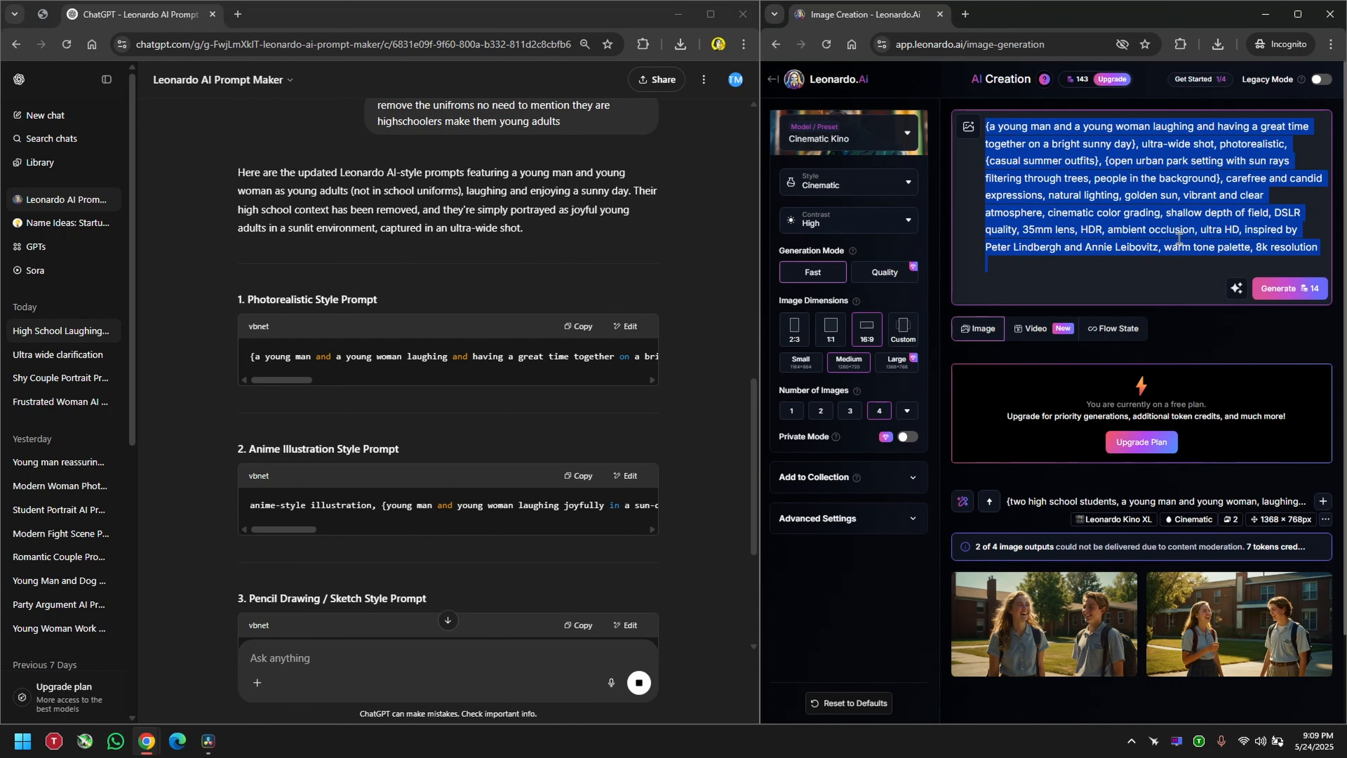
type("{a young man and a young woman laughing and having a great time together on a bright sunny day}, ultra-wide shot, photorealistic, {casual summer outfits}, {open urban park setting with sun rays filtering through trees, people in the background}, carefree and candid expressions, natural lighting, golden sun, vibrant and clear atmosphere, cinematic color grading, shallow depth of field, DSLR quality, 35mm lens, HDR, ambient occlusion, ultra HD, inspired by Peter Lindbergh and Annie Leibovitz, warm tone palette, 8k resolution")
key("BackSpace")
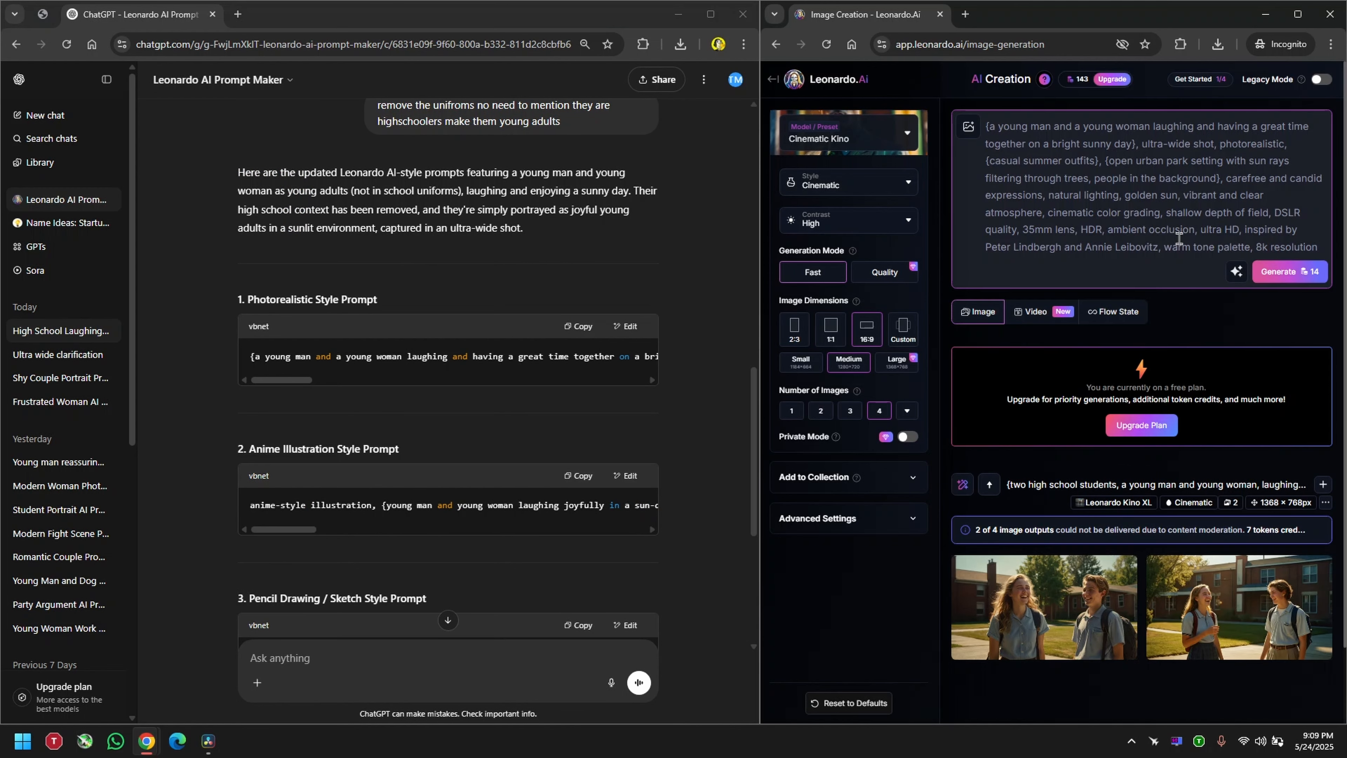
key("ctrl+Return")
Step: Examine the generated images of the young couple in the park at full size
scroll(1218, 243, "down", 2)
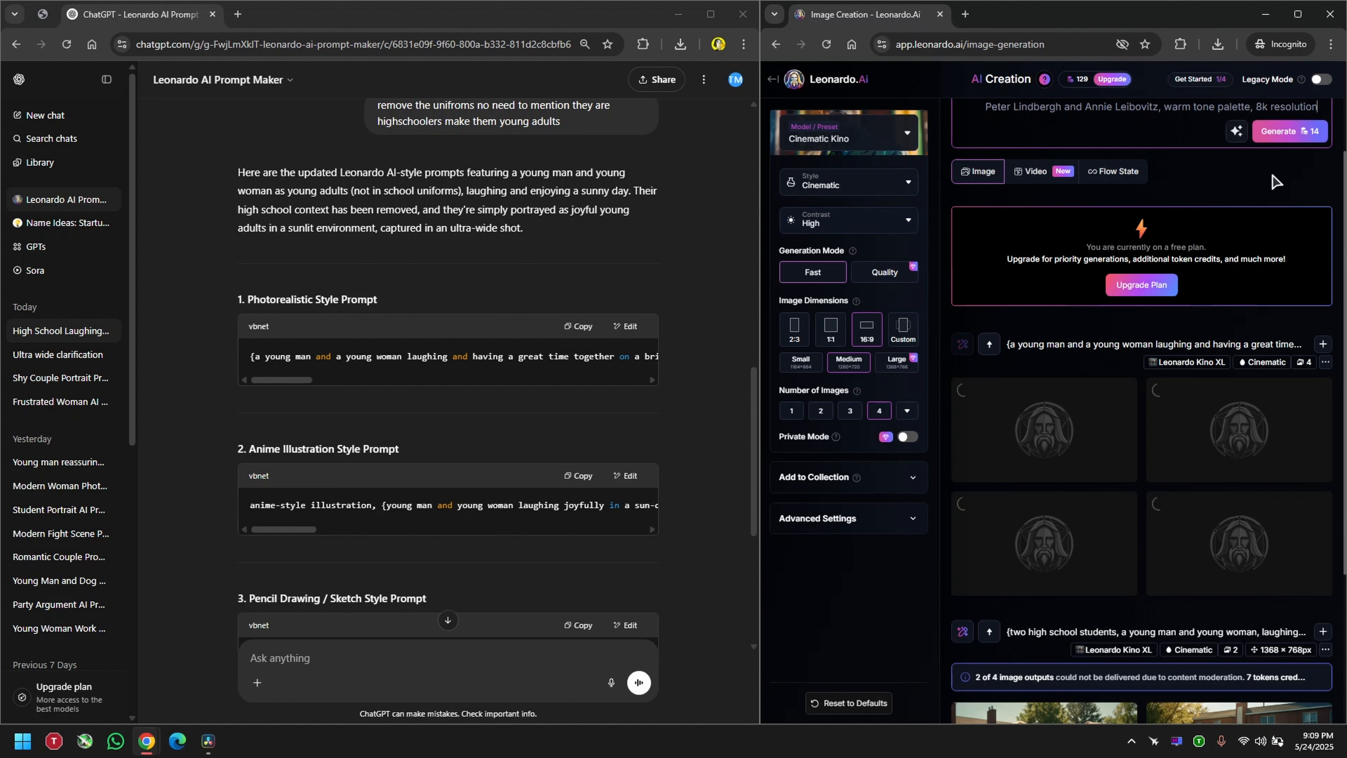
scroll(1273, 201, "up", 3)
scroll(1203, 356, "down", 5)
scroll(1206, 231, "up", 5)
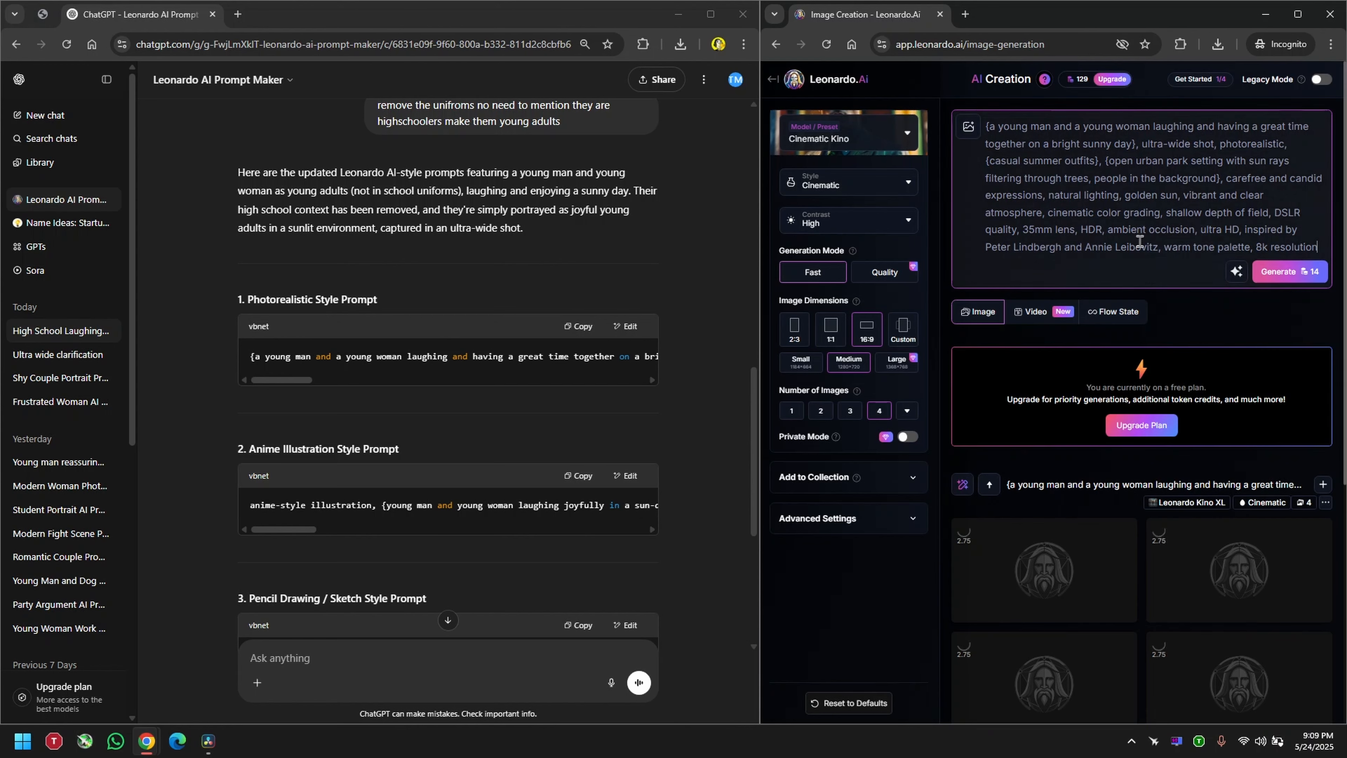
scroll(1188, 265, "down", 2)
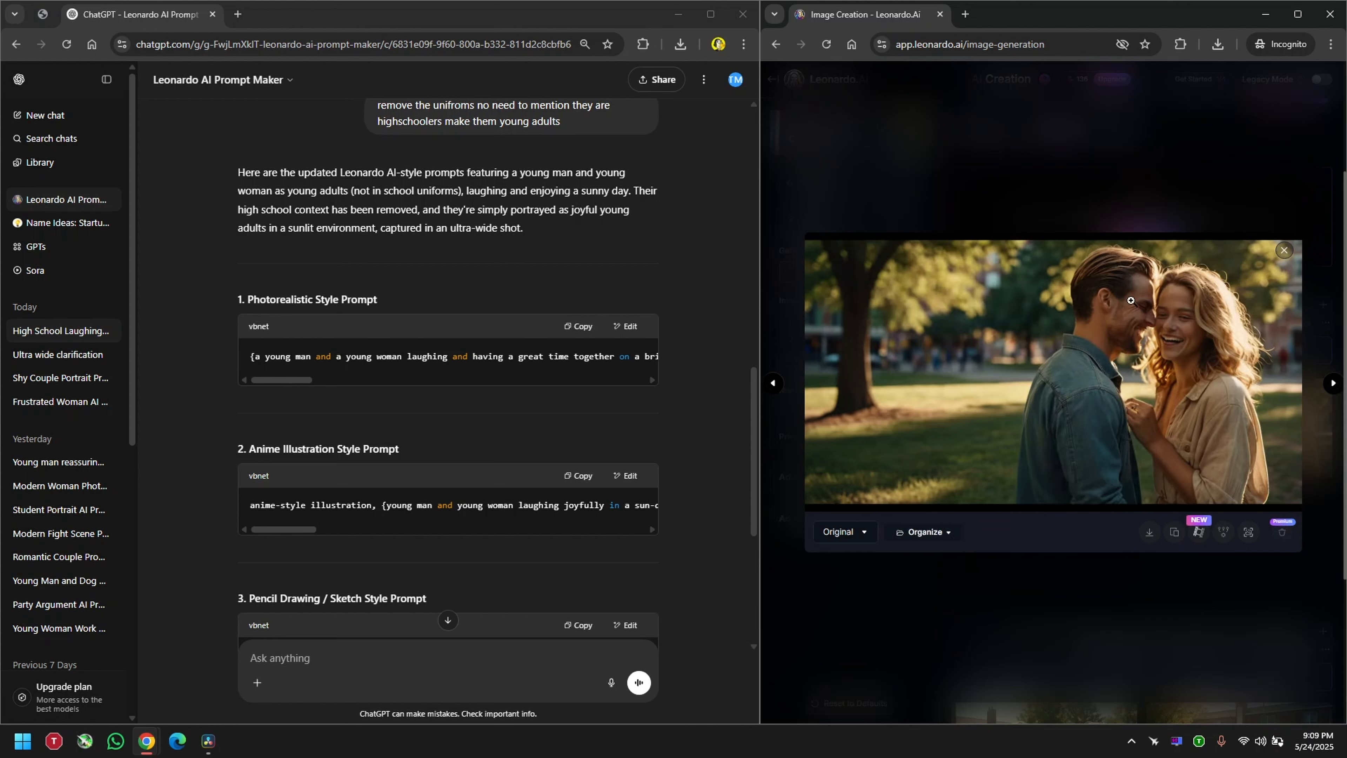
left_click(1183, 191)
left_click(1034, 433)
left_click(1146, 185)
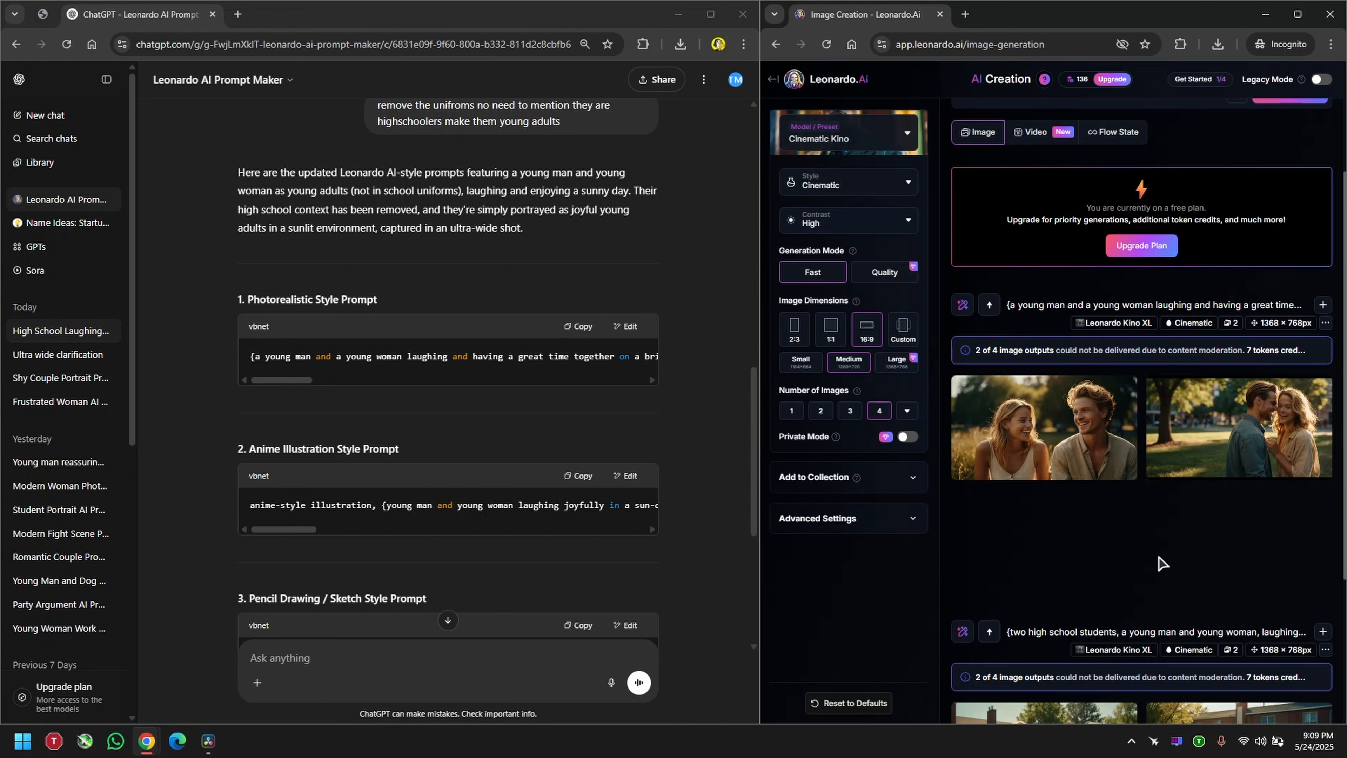
scroll(1220, 480, "up", 3)
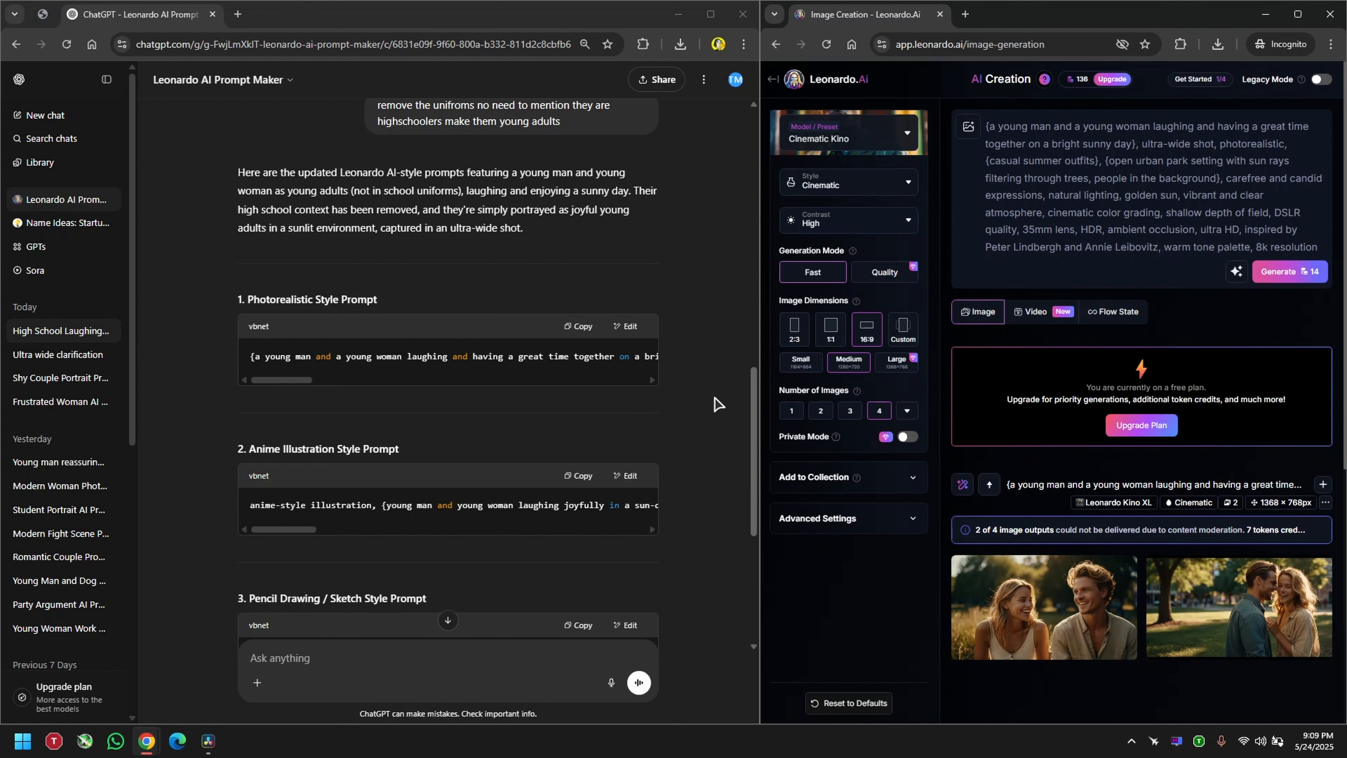
Step: Copy ChatGPT's photorealistic ultra-wide emphasis prompt, replace the Leonardo.Ai image prompt with it and generate the images
scroll(753, 378, "down", 5)
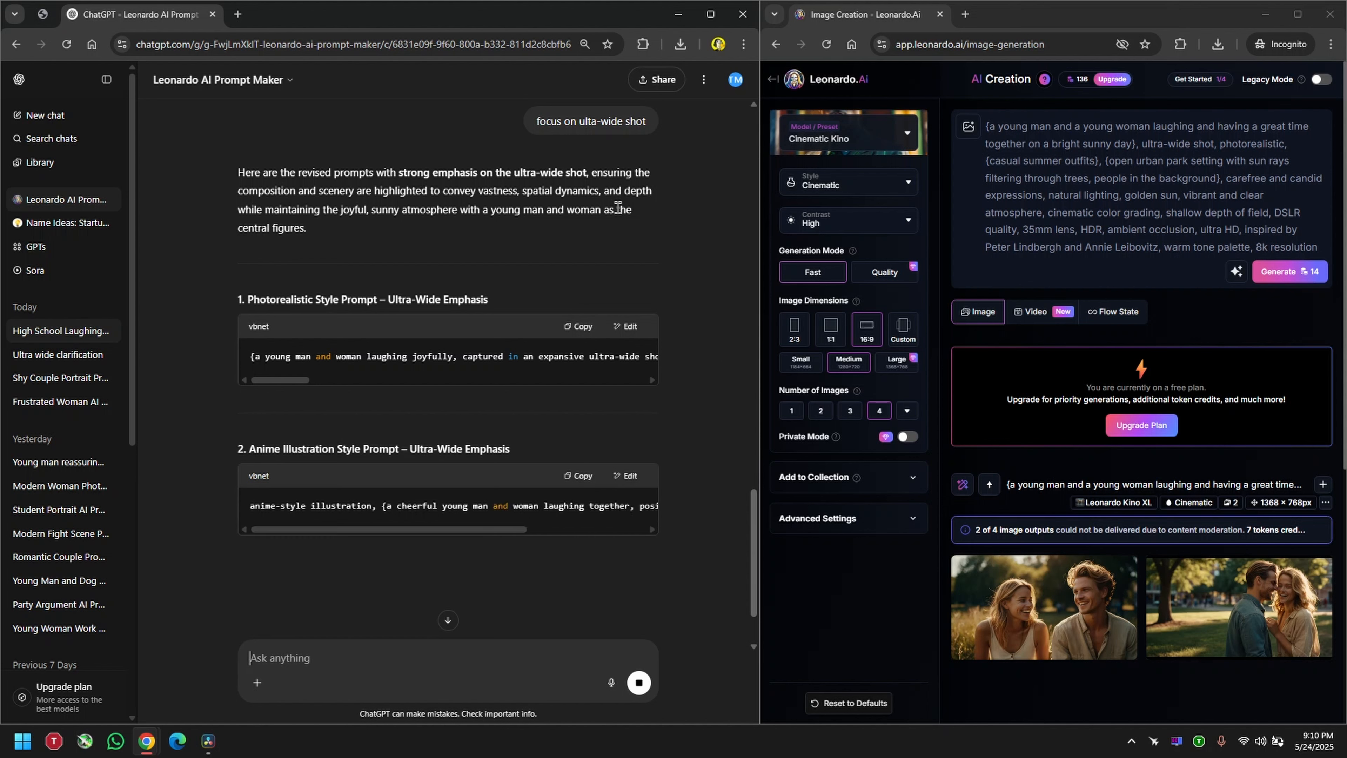
left_click(579, 326)
left_click(1157, 282)
key("ctrl+a")
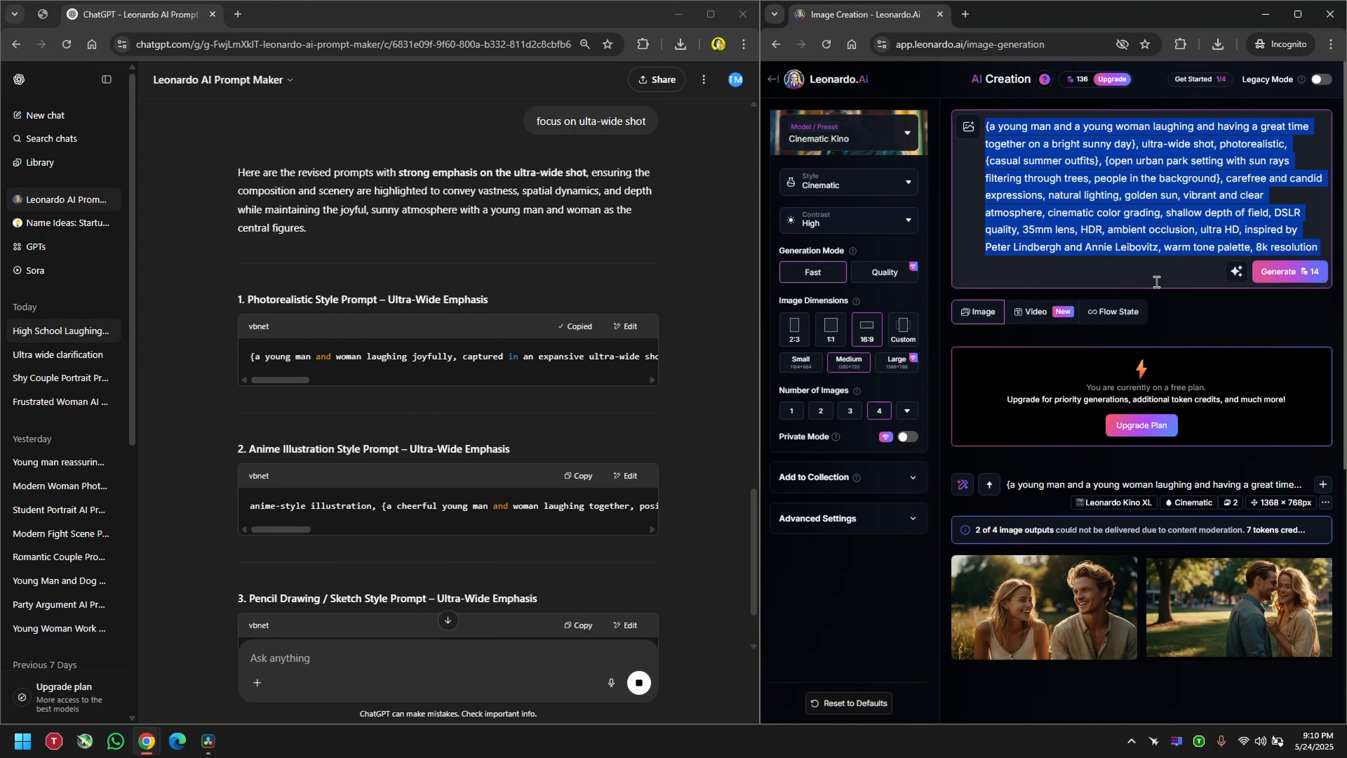
type("{a young man and woman laughing joyfully, captured in an expansive ultra-wide shot}, photorealistic, {set in a sunlit open park with long shadows and sprawling green fields, wide spatial depth, cinematic clarity, casual modern outfits, natural smiles, atmospheric perspective, foreground and distant background in focus, radiant blue sky with scattered clouds, realistic skin tones, golden hour sunlight, high dynamic range, DSLR quality, 16mm ultra-wide lens, panoramic composition, inspired by Peter Lindbergh and Emmanuel Lubezki, ultra HD, 8k resolution")
key("ctrl+a")
left_click(1271, 306)
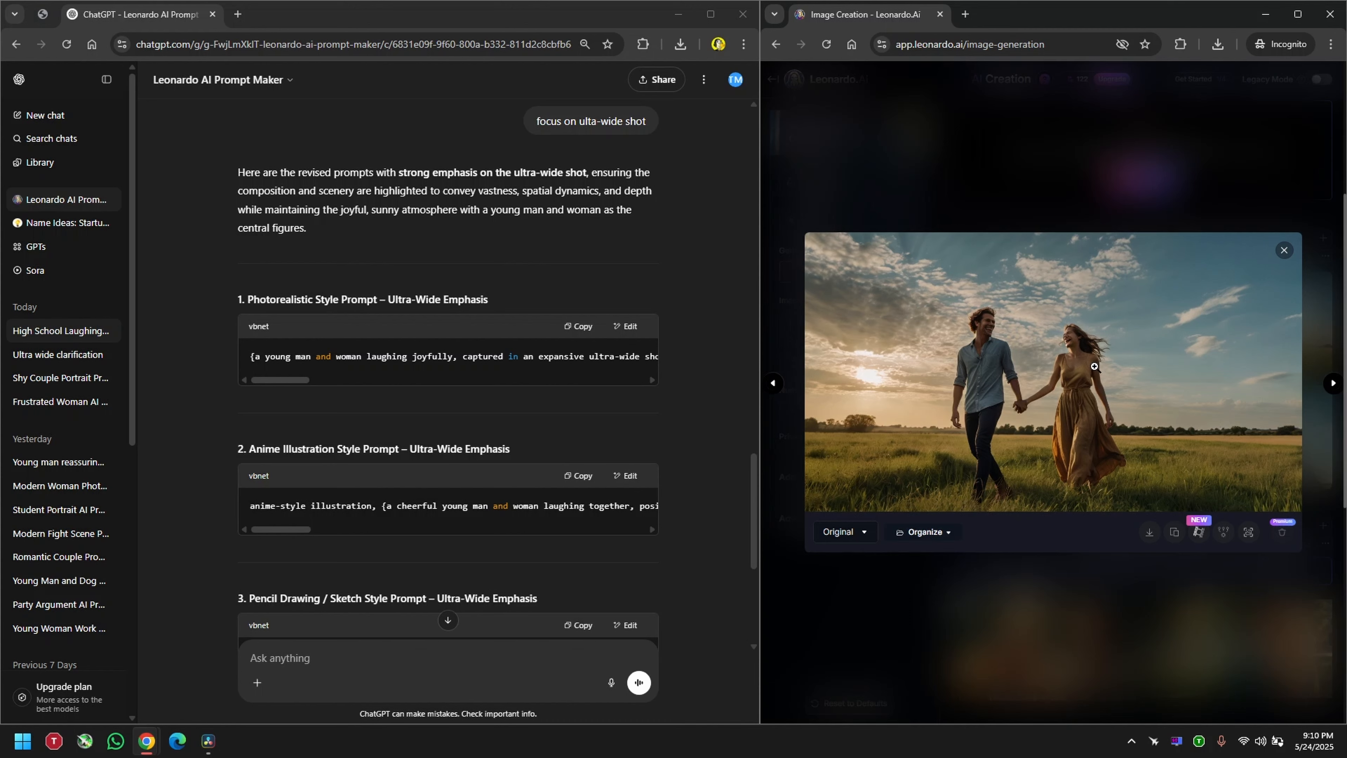
Step: Inspect the image of the couple walking hand in hand up close, and view the other ultra-wide results
left_click(1095, 366)
left_click_drag(1002, 357, 1083, 352)
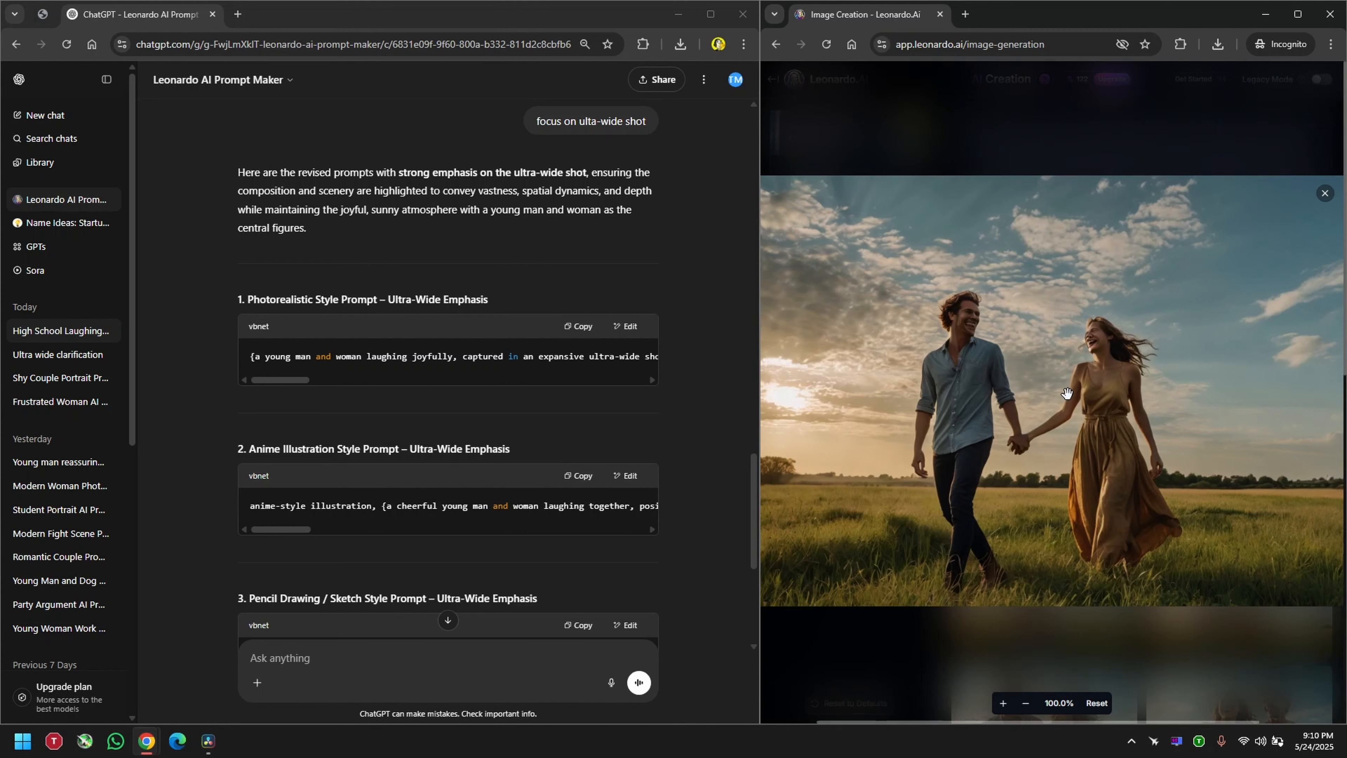
left_click(1005, 704)
left_click(1006, 704)
left_click(1006, 704)
left_click_drag(1130, 316, 872, 395)
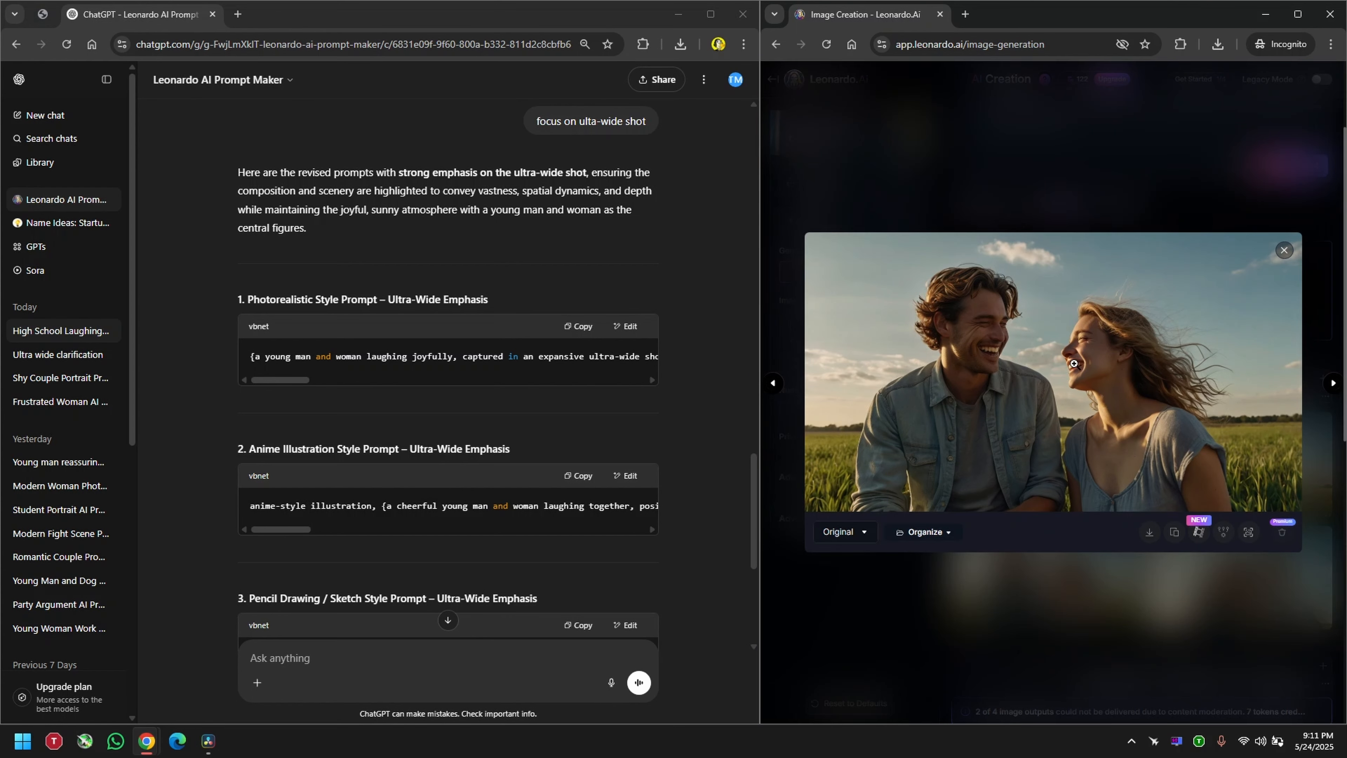
left_click(1133, 167)
Step: Ask ChatGPT to set the prompts in a city without enhancing the prompt any more
scroll(334, 594, "down", 5)
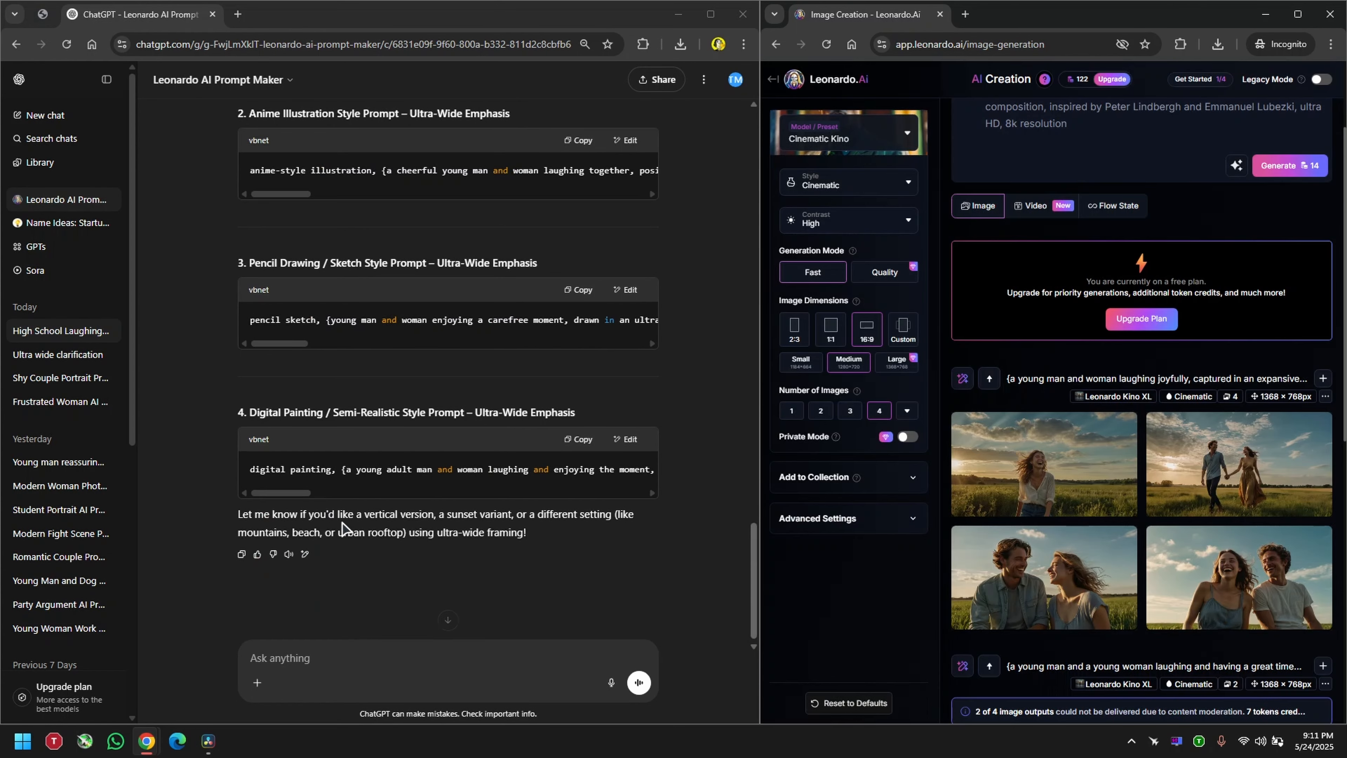
left_click(367, 655)
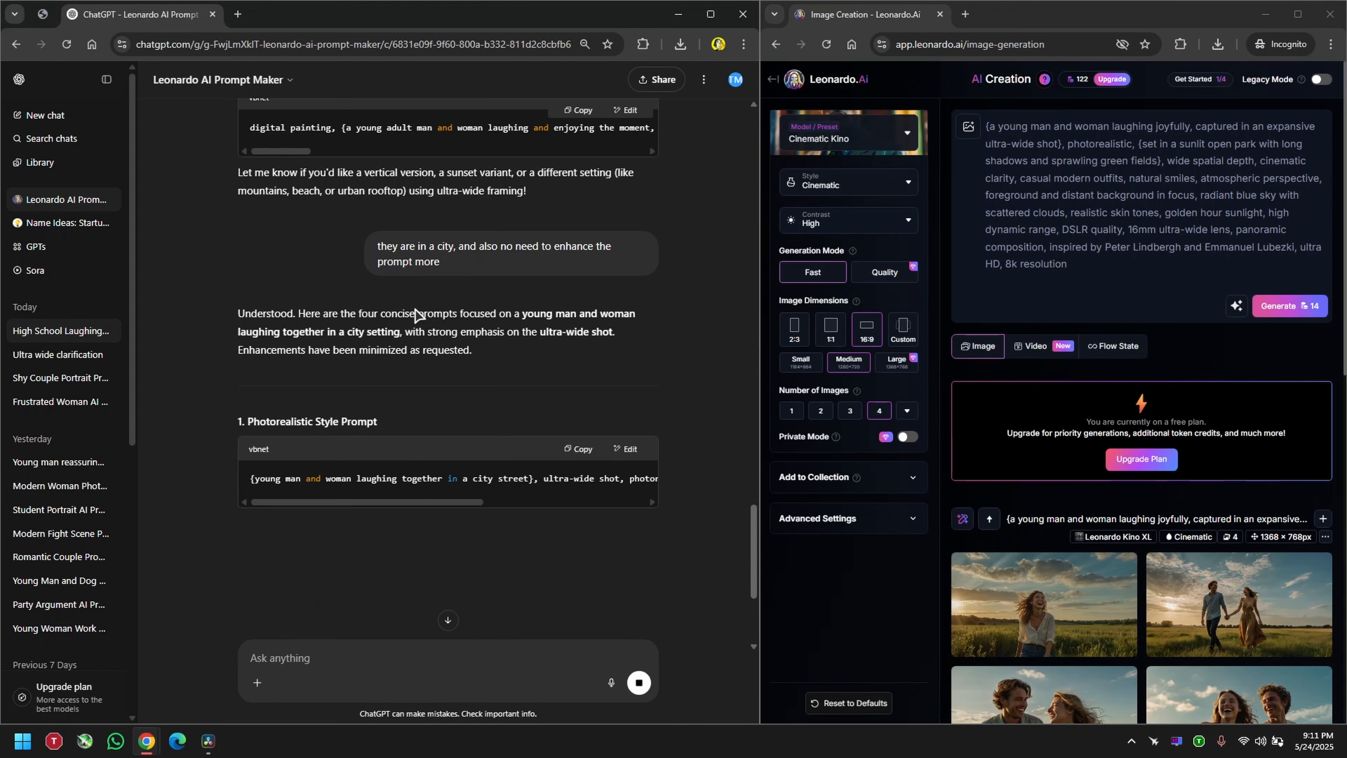
left_click_drag(377, 247, 471, 247)
left_click(589, 284)
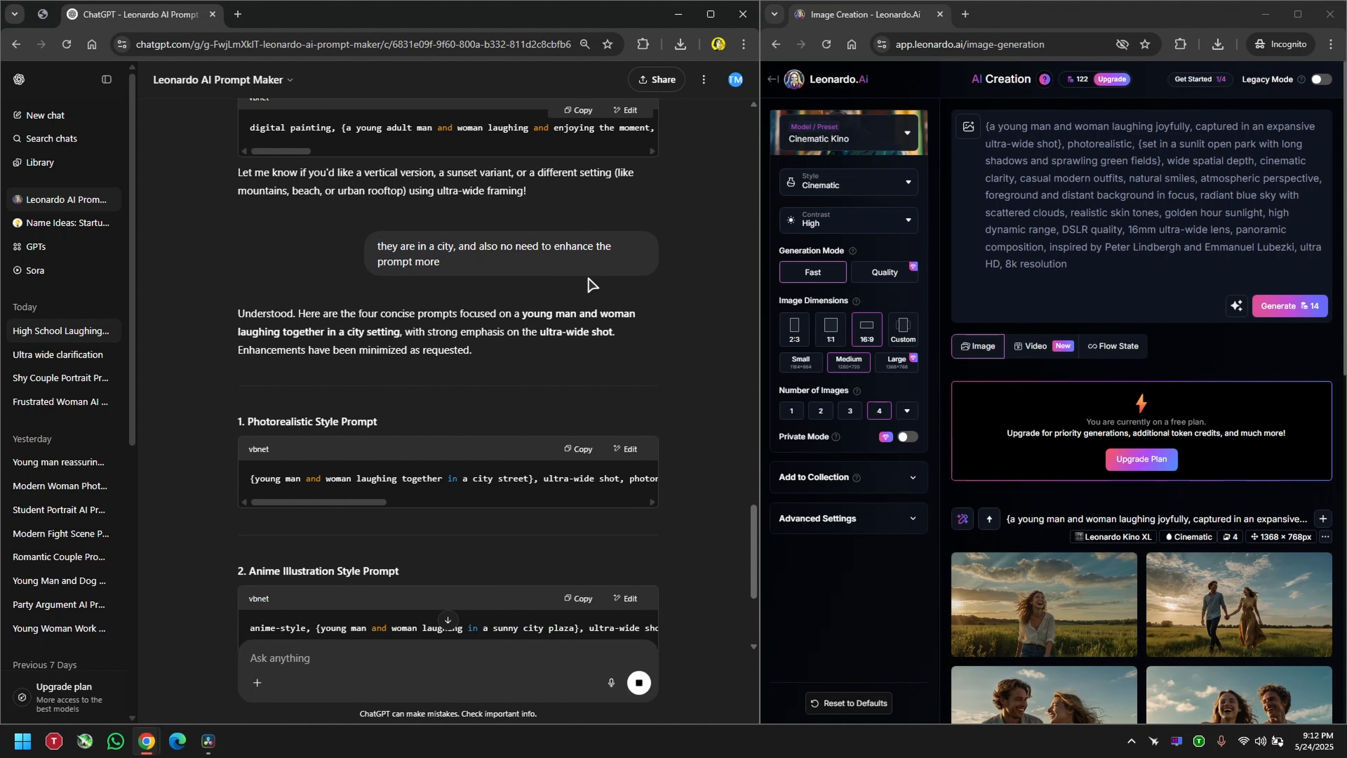
Step: Copy the concise photorealistic city street prompt, replace the Leonardo.Ai image prompt with it and generate the images
scroll(564, 372, "down", 3)
left_click(578, 309)
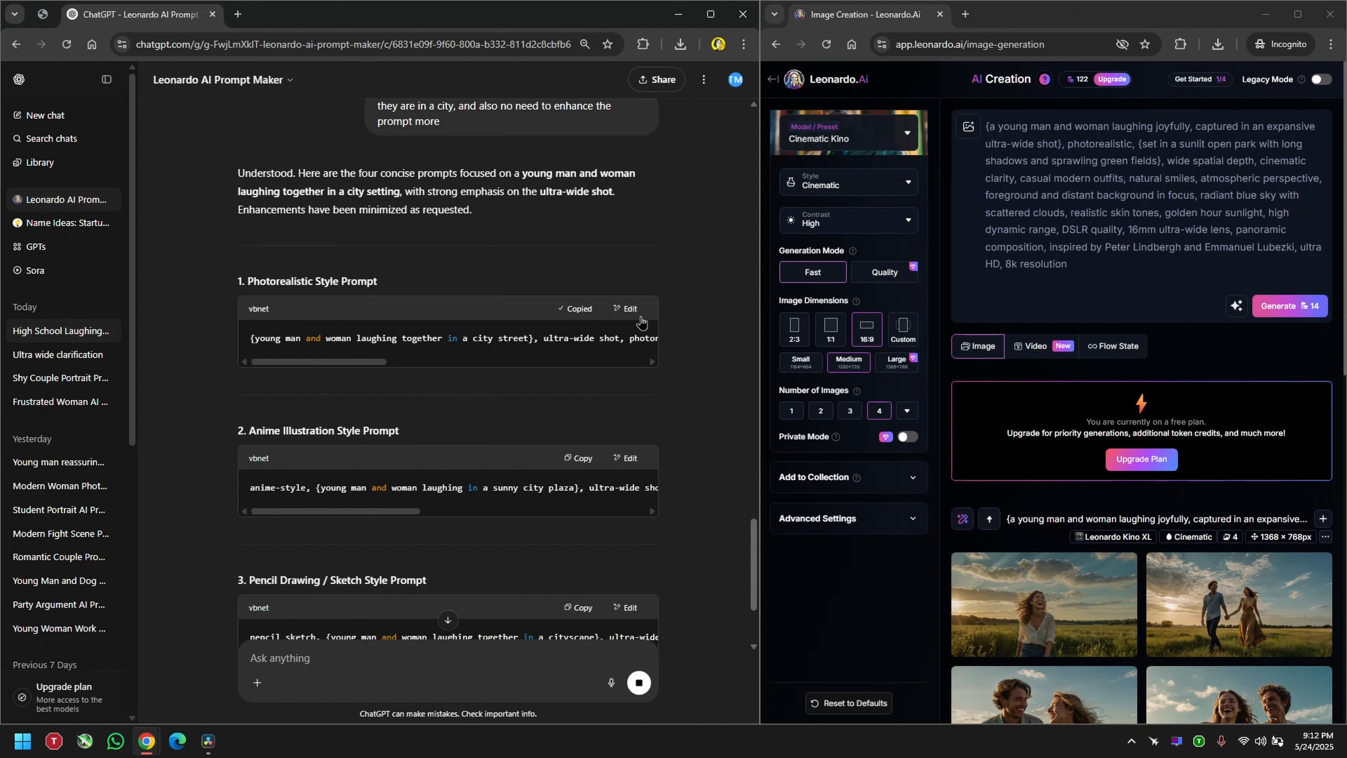
key("ctrl+a")
key("ctrl+v")
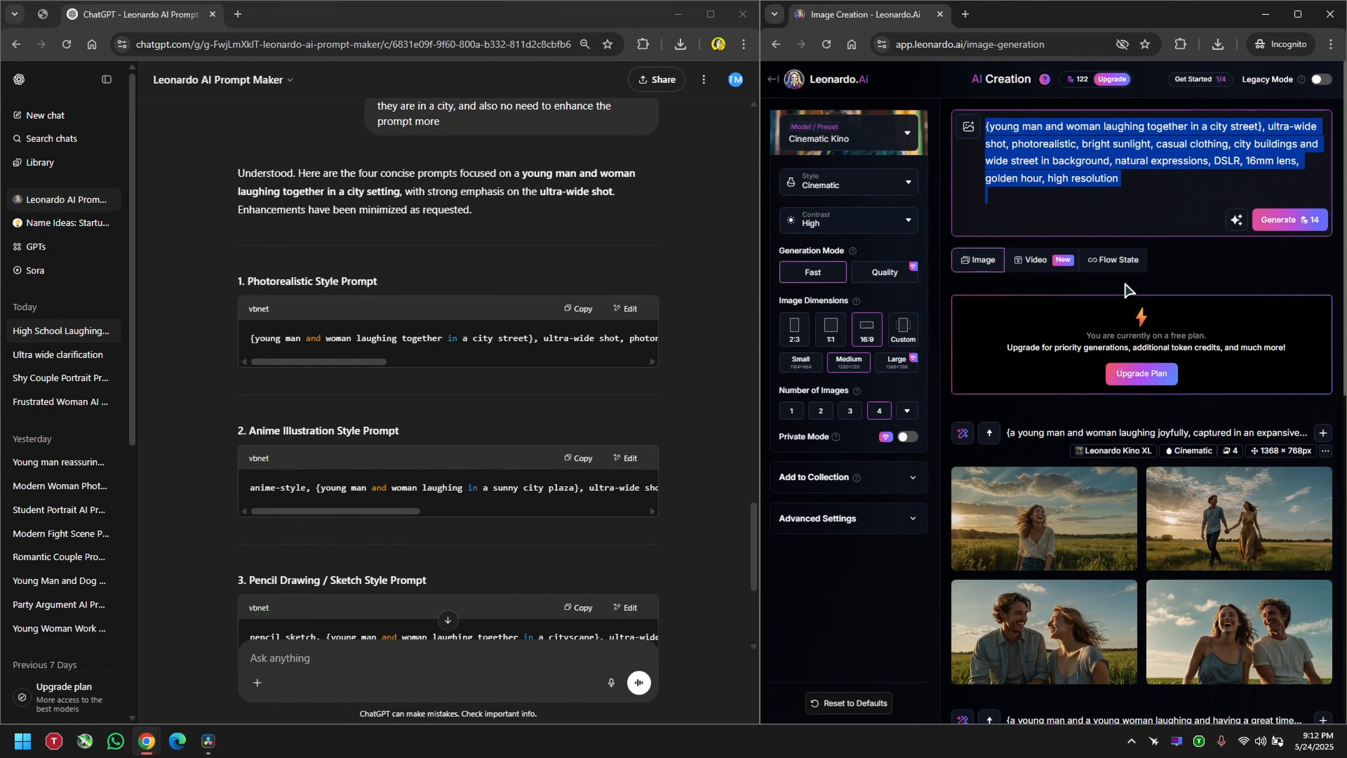
left_click(1289, 202)
Step: View the earlier image of the laughing couple seated under the sky at full size and close it
scroll(1111, 294, "down", 8)
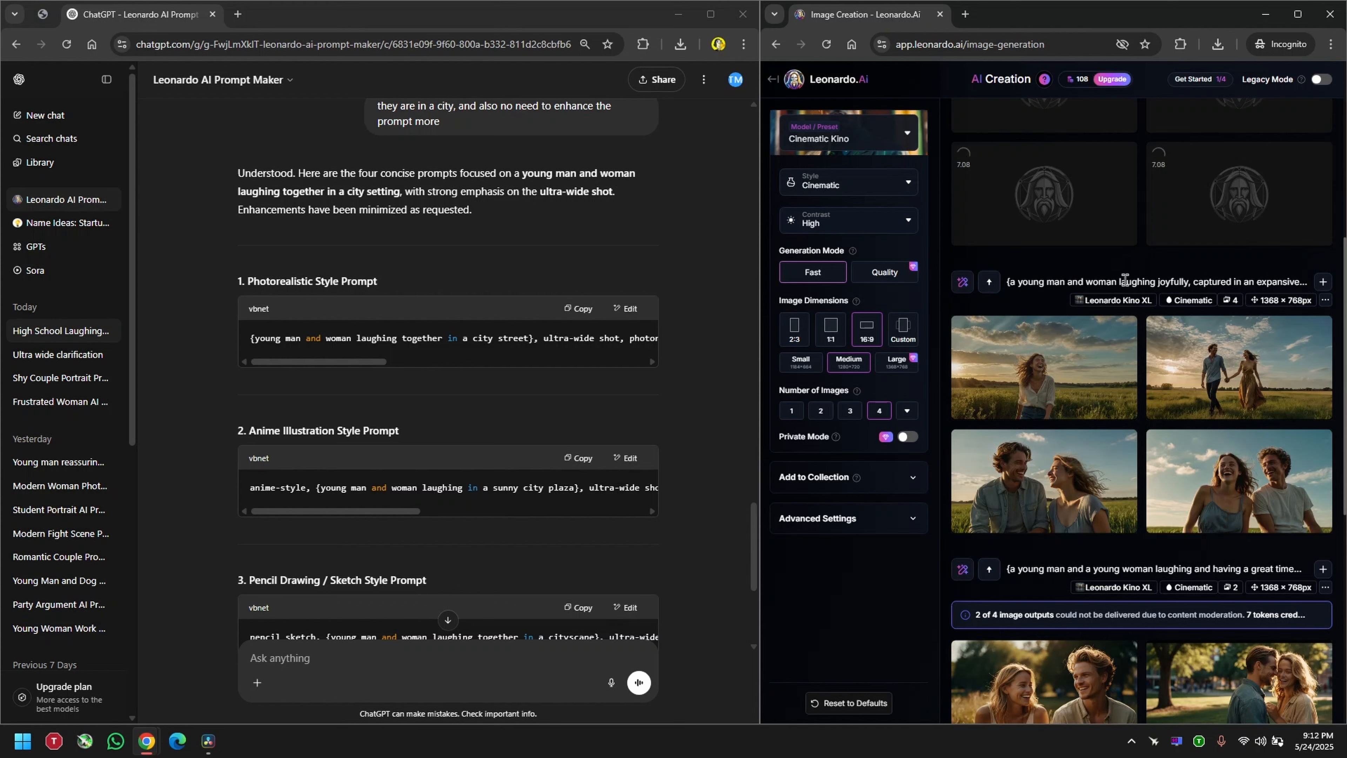
left_click(1183, 478)
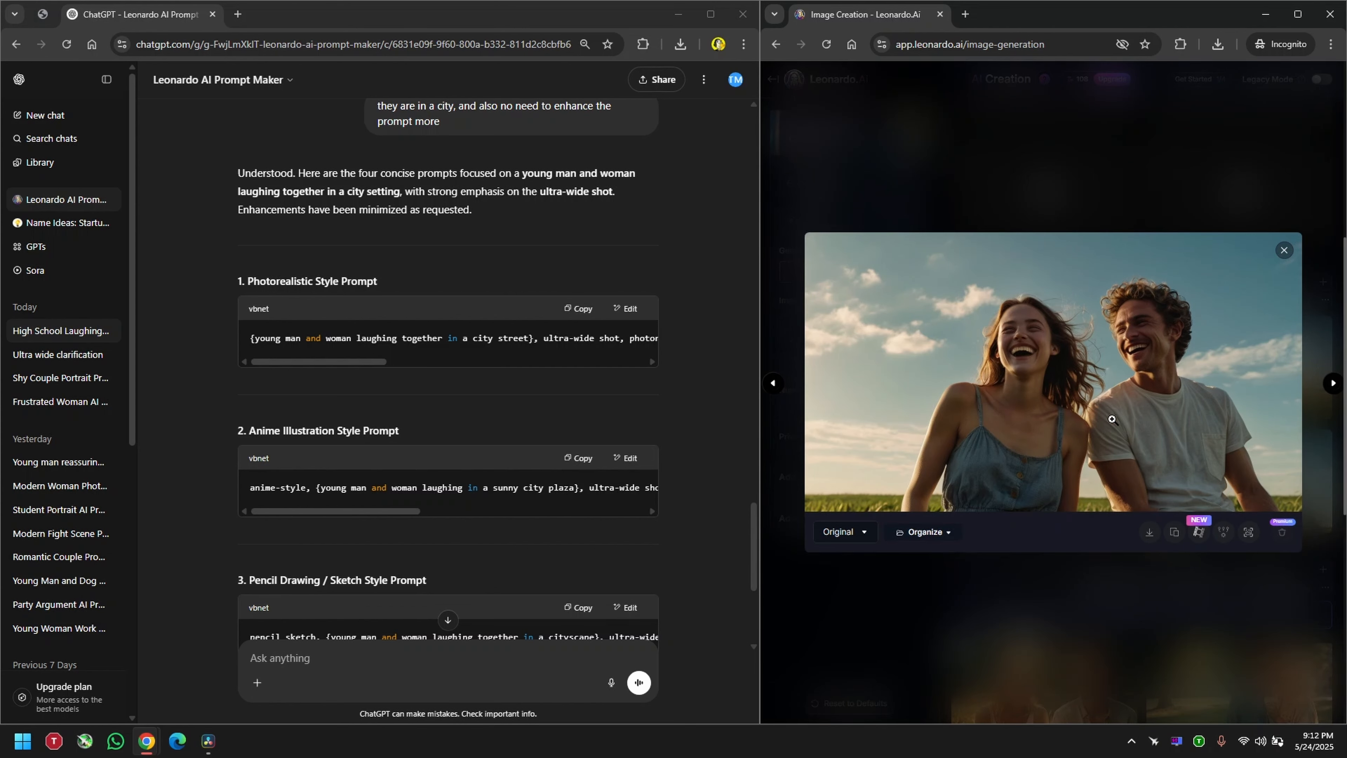
left_click(1166, 191)
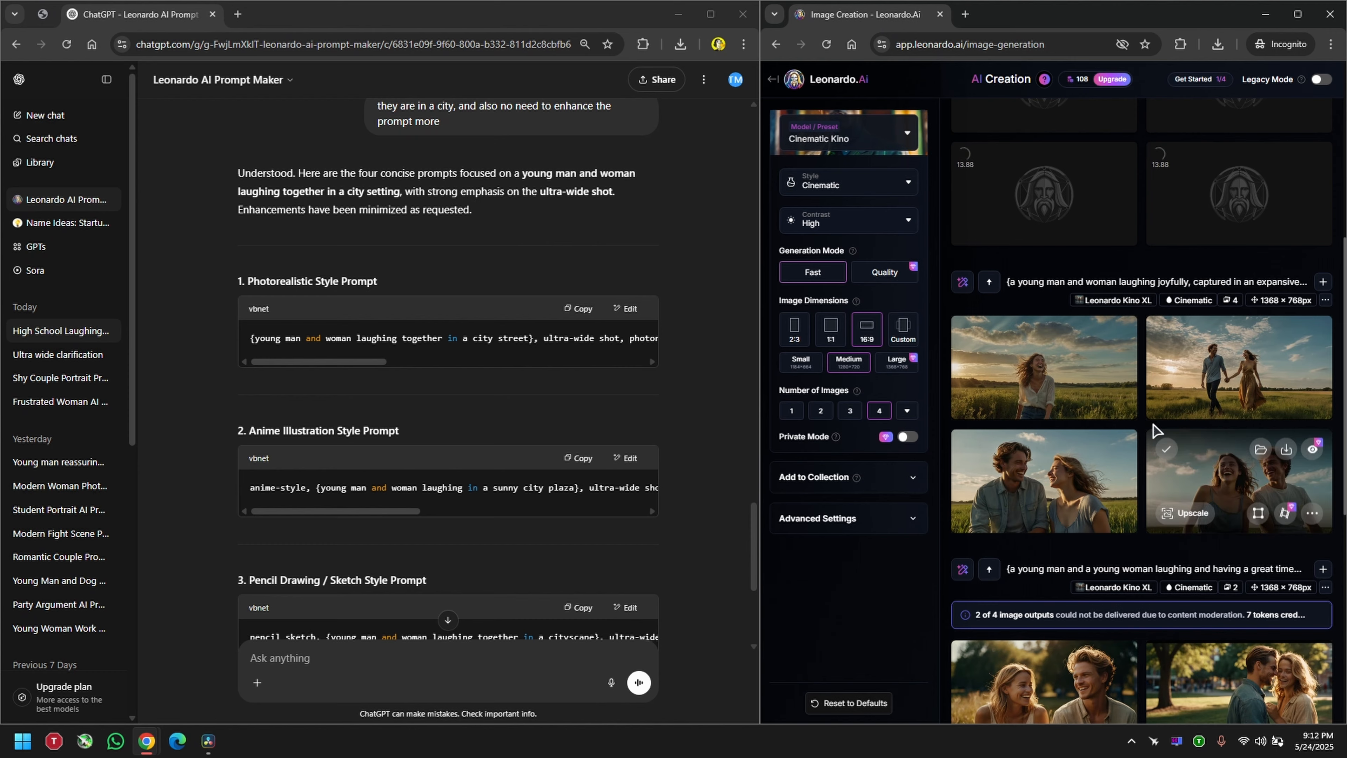
Step: View the generated city street image of the couple laughing close together at full size and close it
scroll(1130, 446, "up", 5)
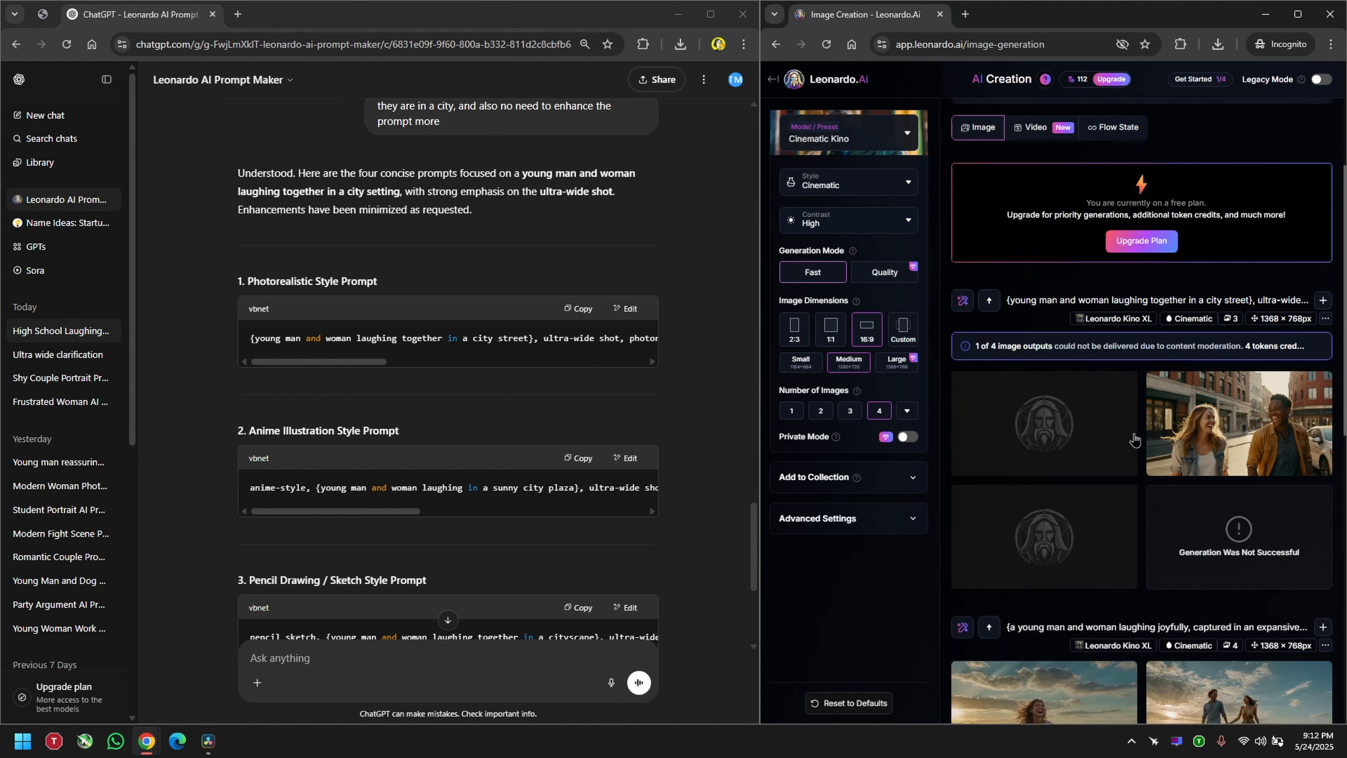
left_click(1060, 681)
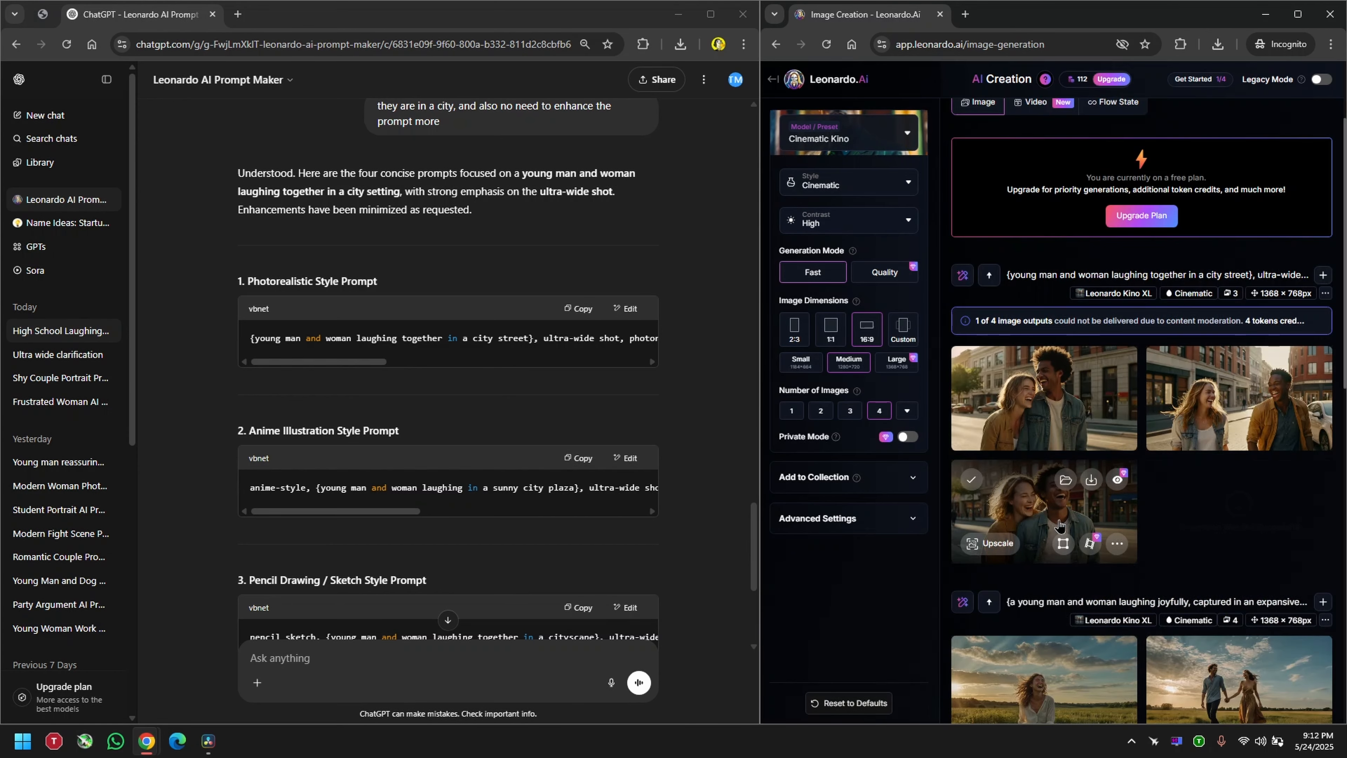
left_click(1044, 518)
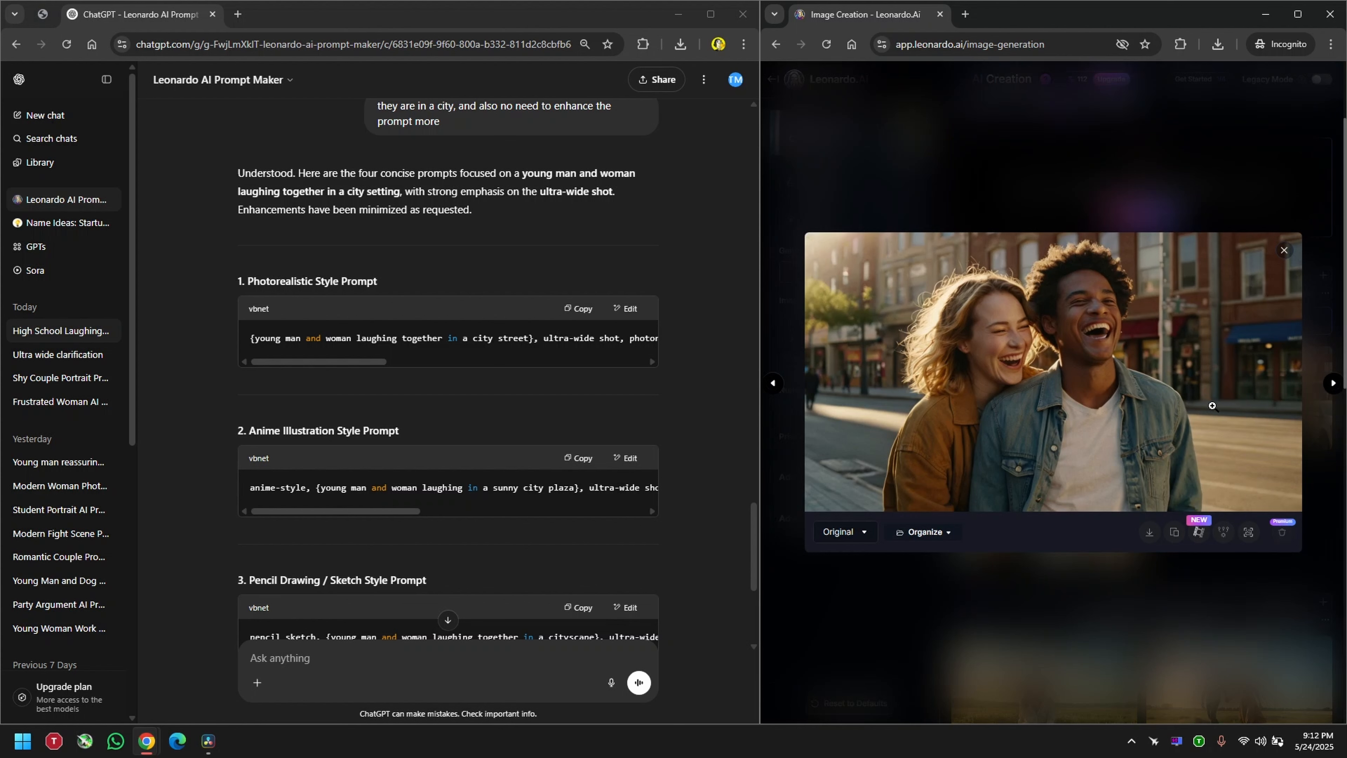
left_click(1112, 180)
scroll(1141, 345, "down", 5)
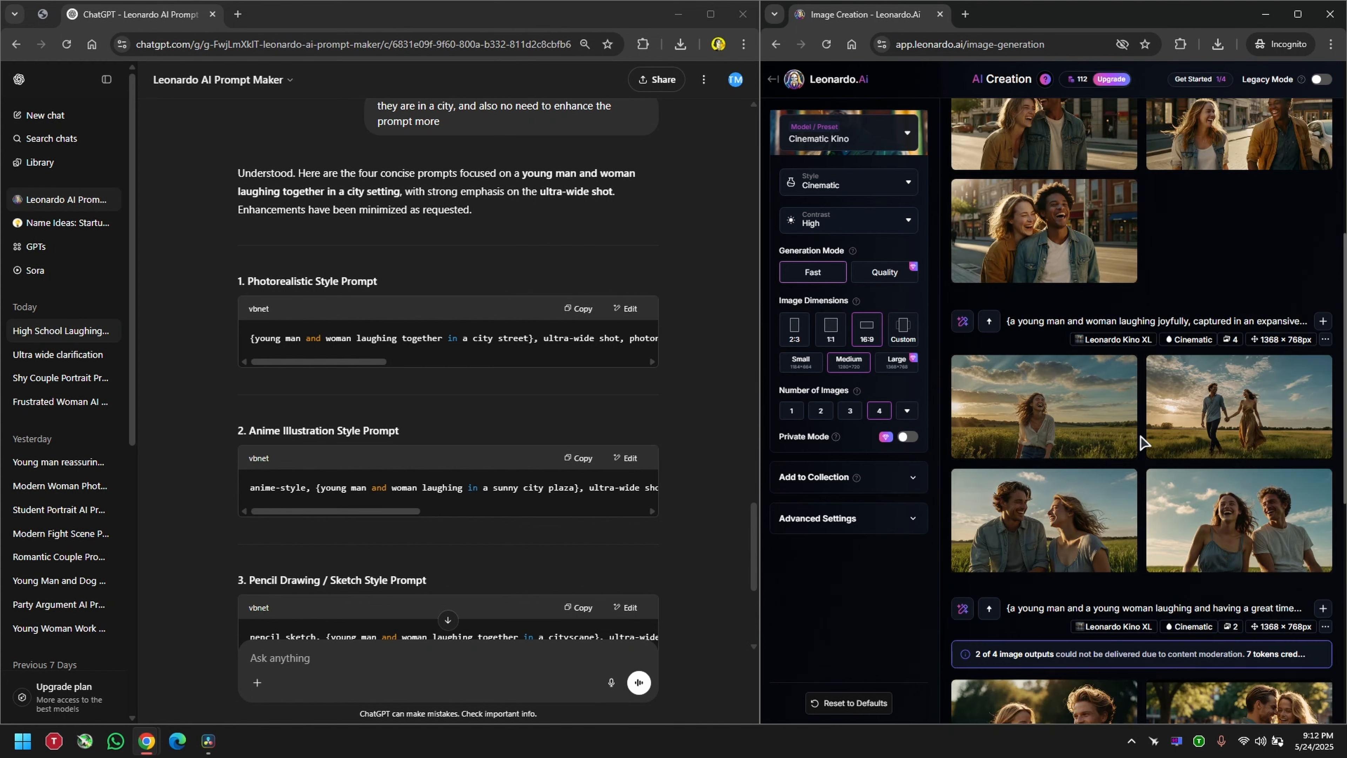
Step: View the images of the couple walking hand in hand and laughing seated under the sky at full size
left_click(1263, 412)
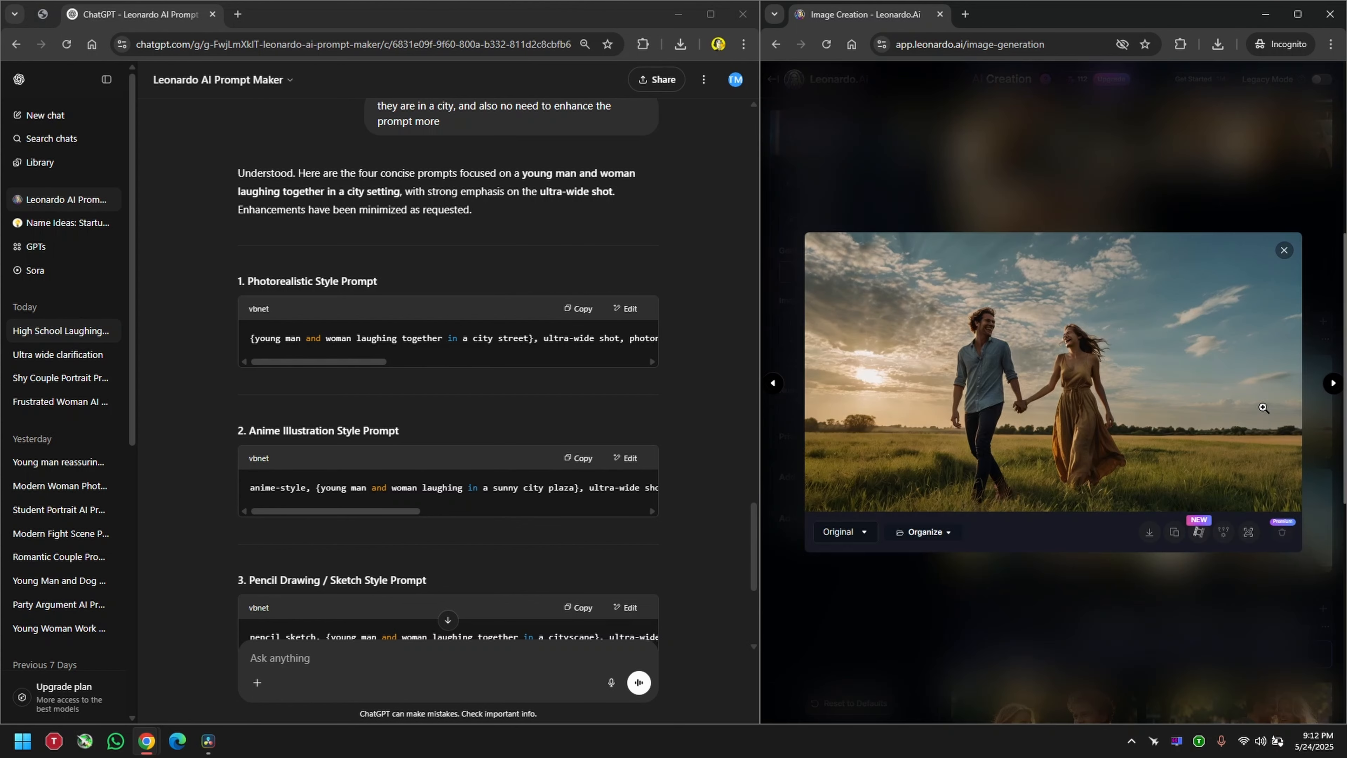
left_click(1146, 380)
key("Escape")
scroll(1238, 436, "up", 1)
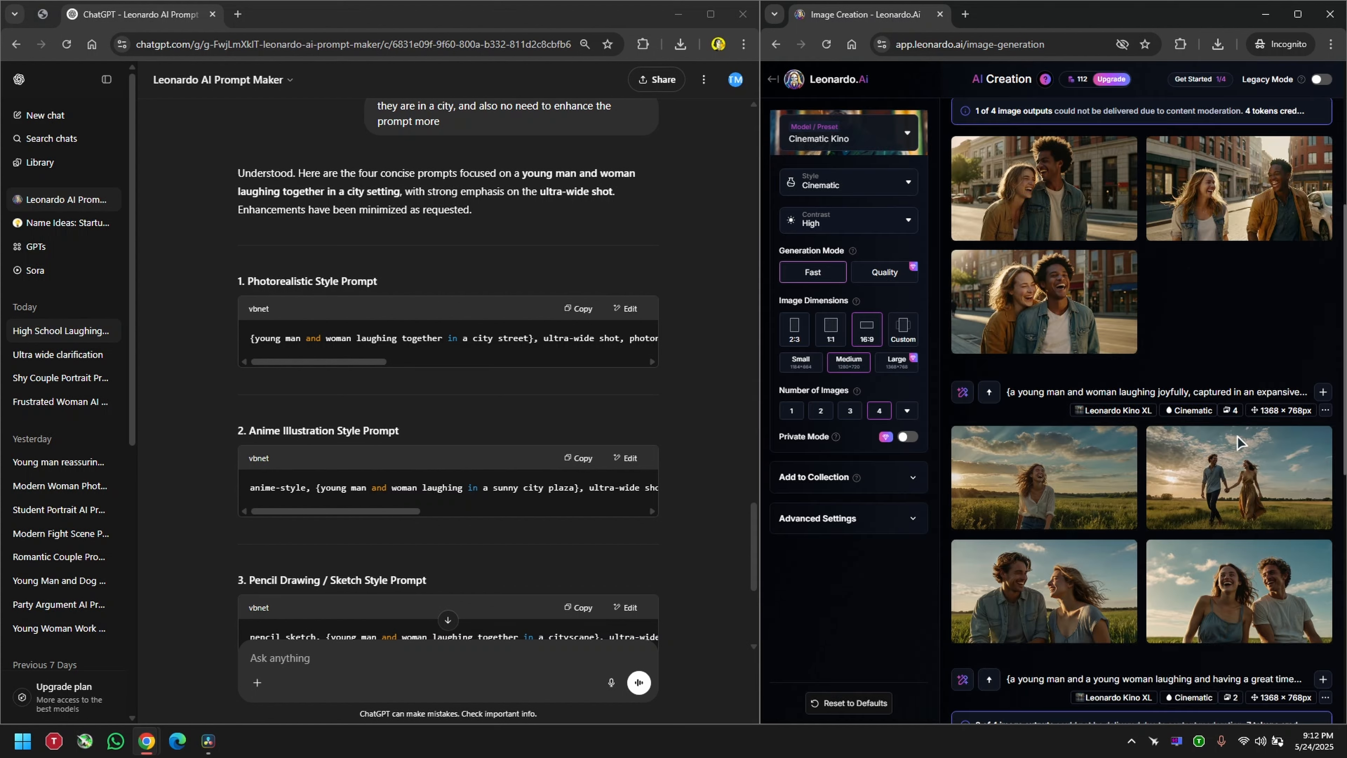
left_click(1226, 594)
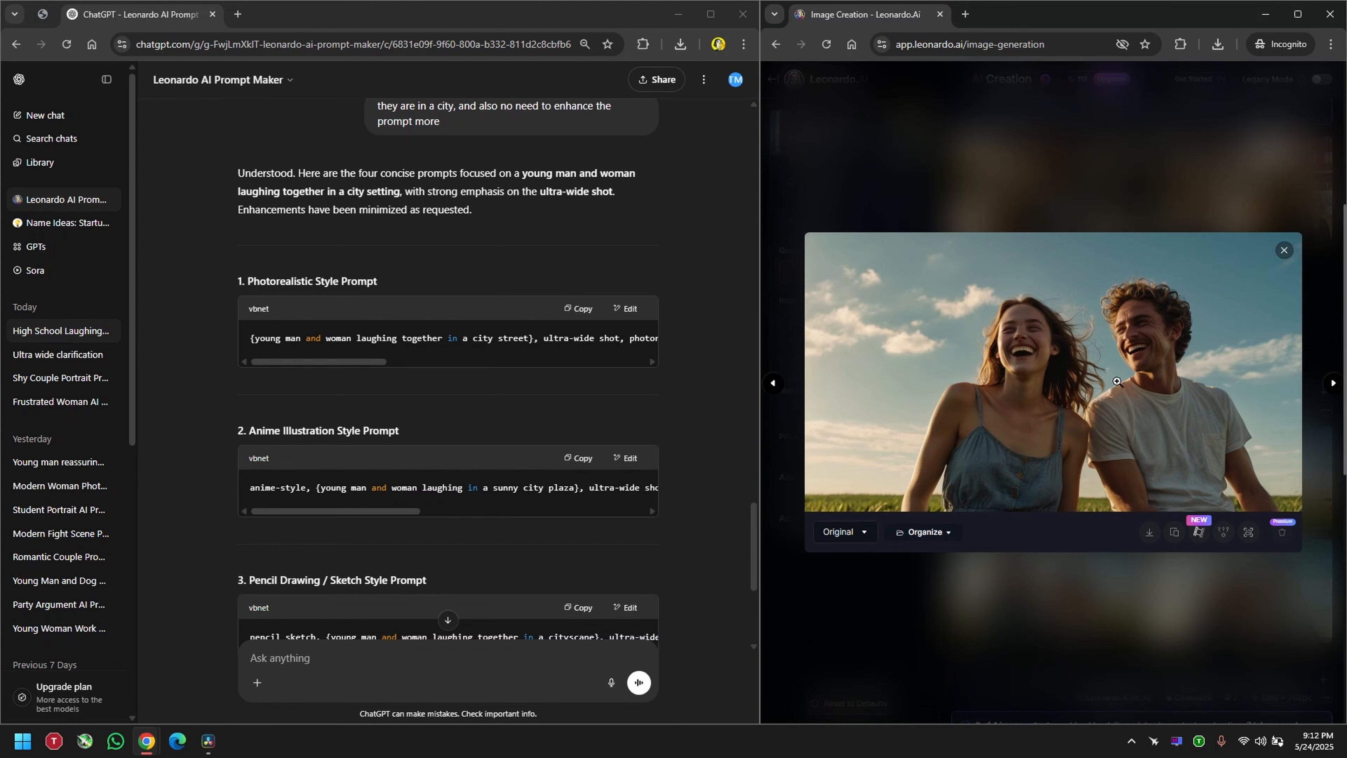
left_click(1159, 172)
Step: Open the image of the couple facing each other in the field and save it as a JPEG in Video Editing Elements (D:)
left_click(1162, 307)
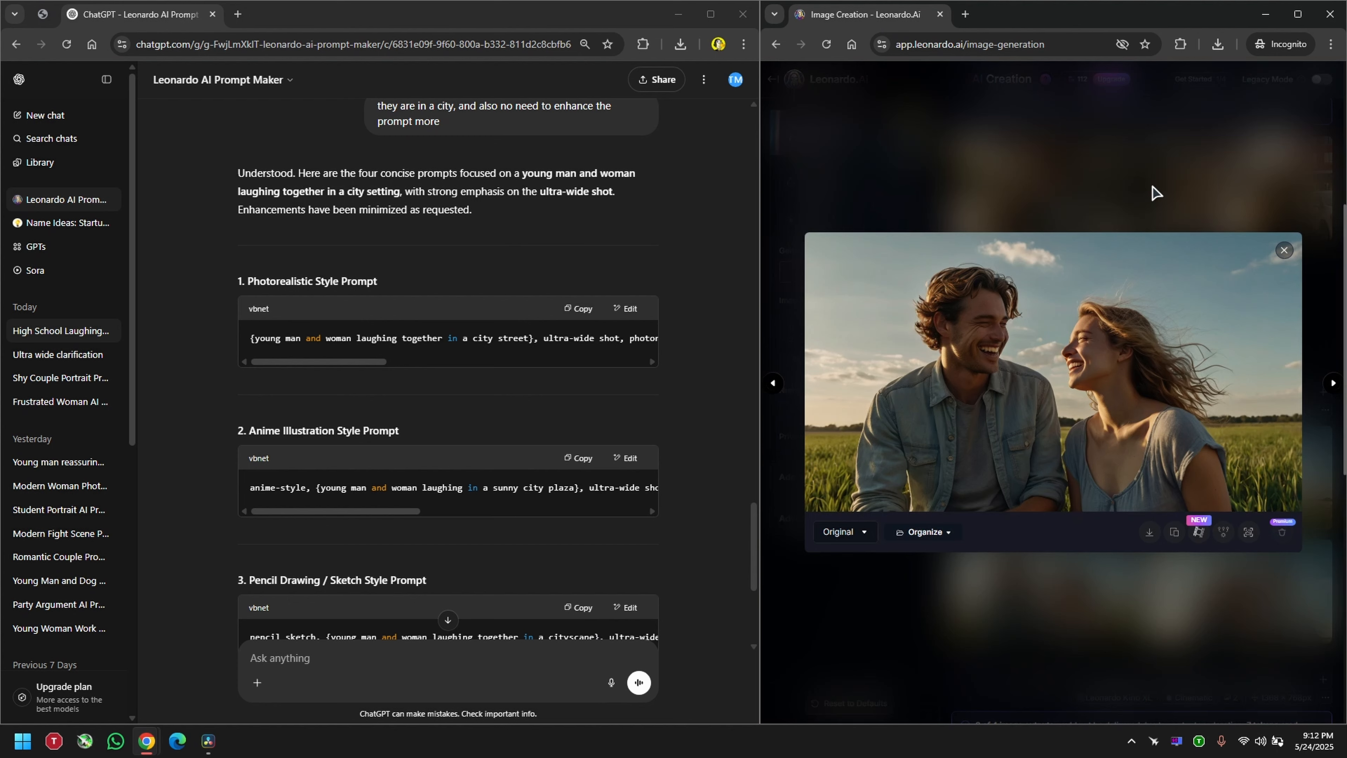
left_click(1151, 534)
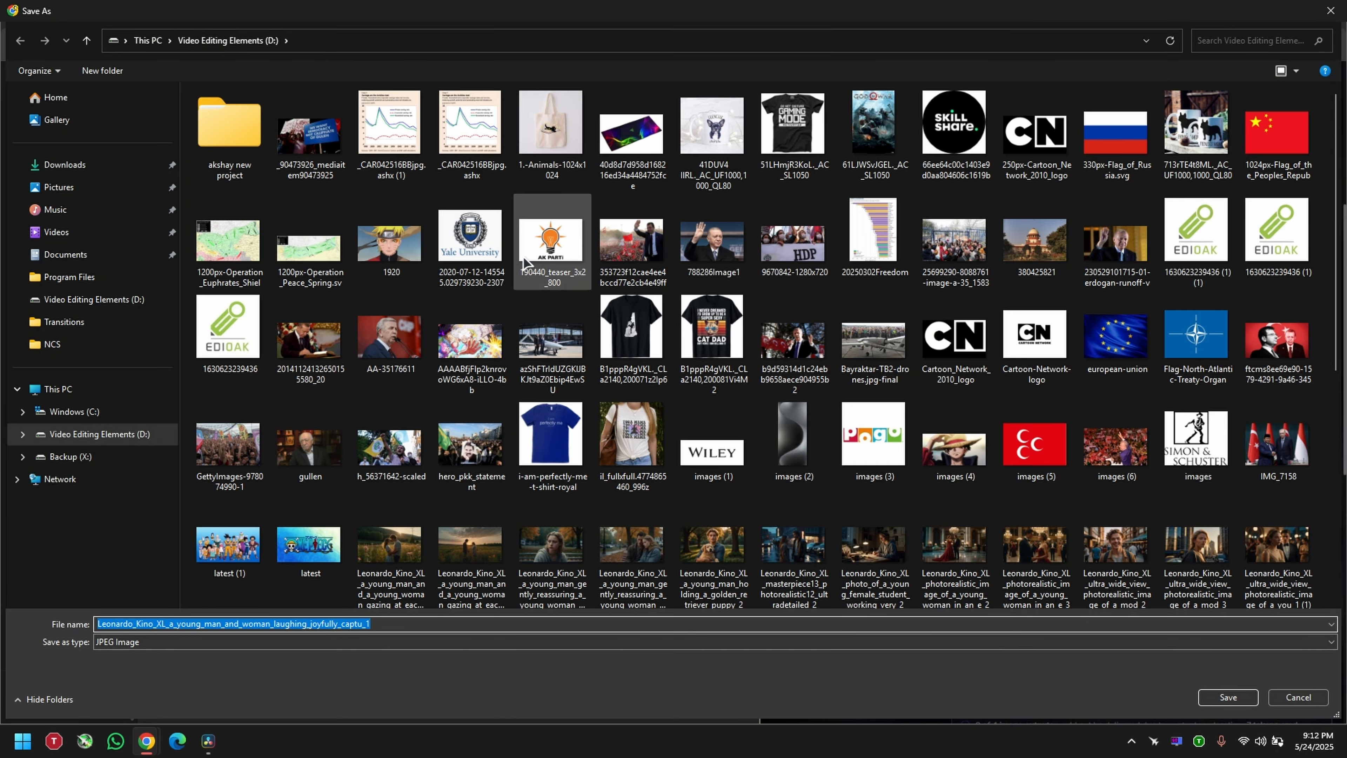
scroll(610, 539, "down", 5)
scroll(609, 539, "up", 5)
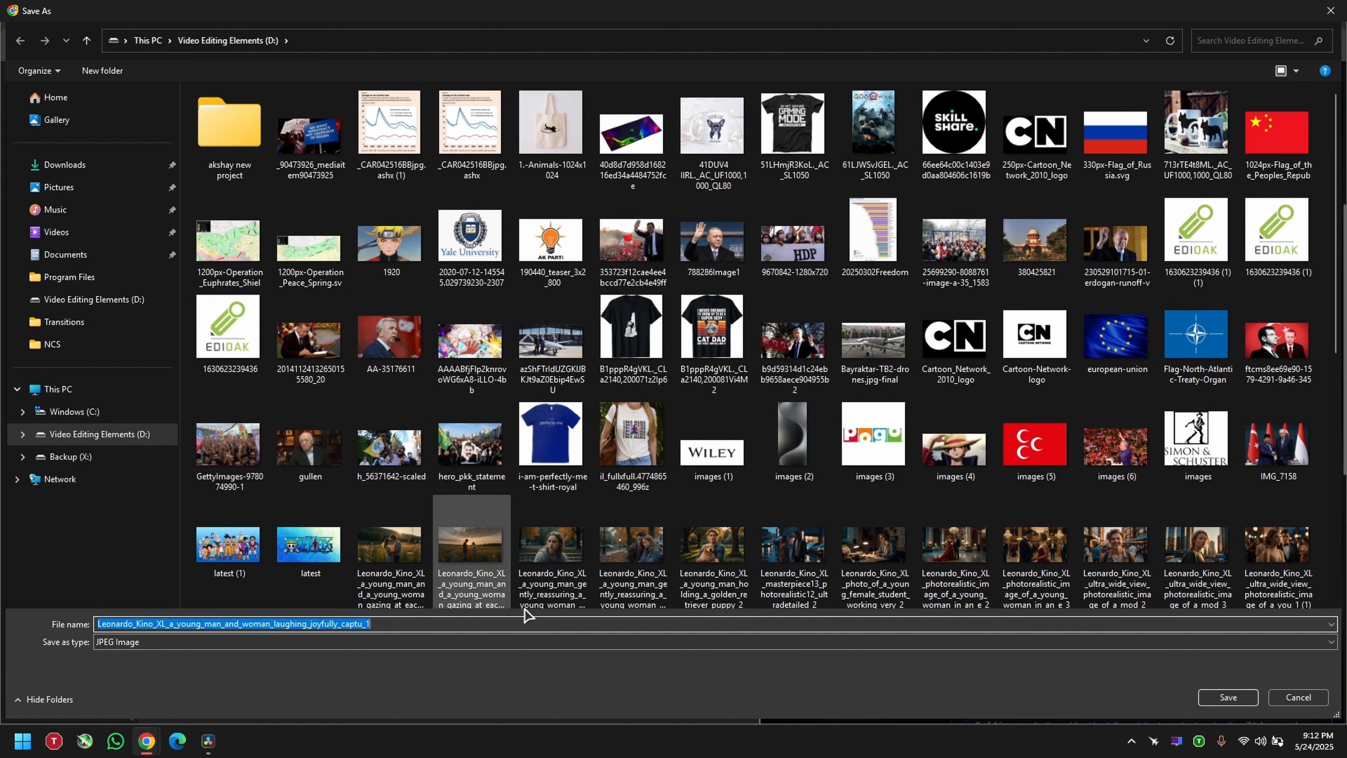
left_click(1229, 698)
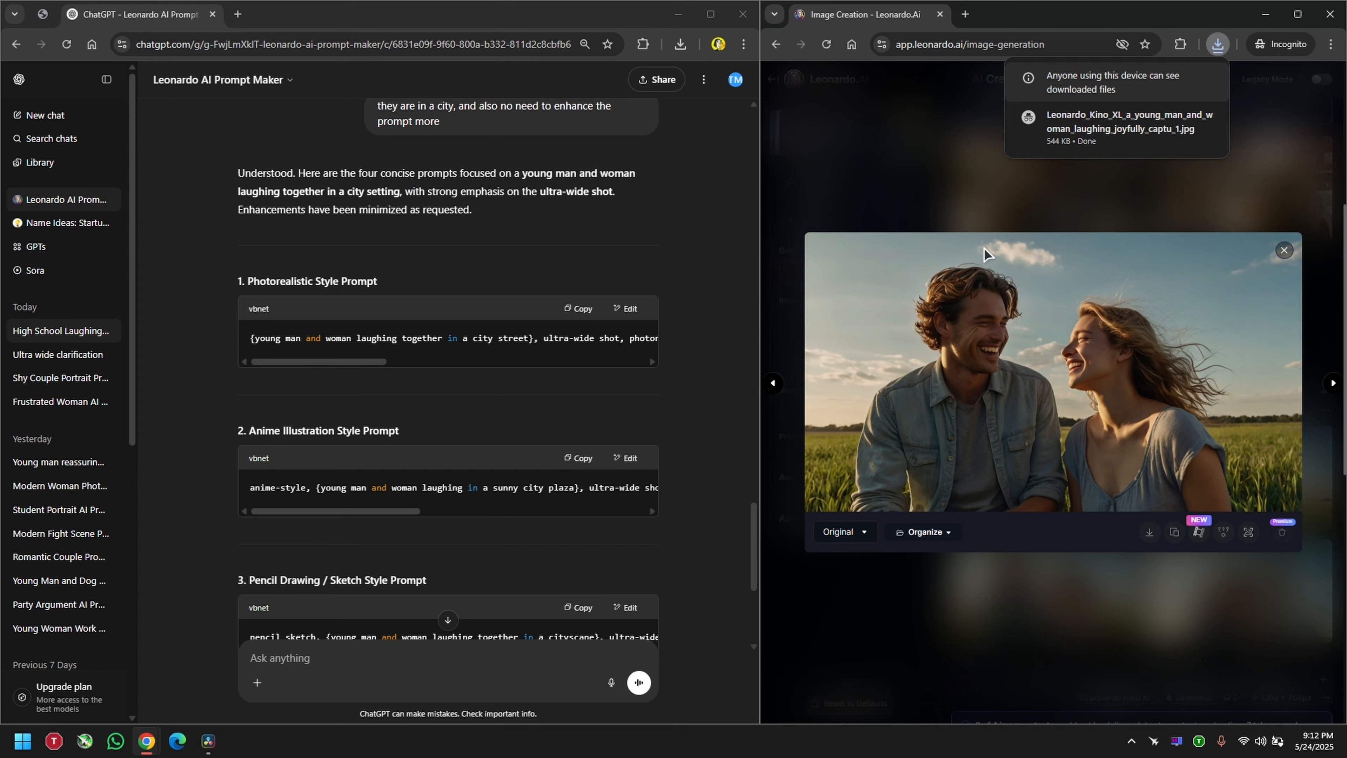
Step: Close the ChatGPT tab and open Photoroom's object removal page in a new tab
scroll(448, 372, "up", 6)
left_click(237, 14)
left_click(212, 14)
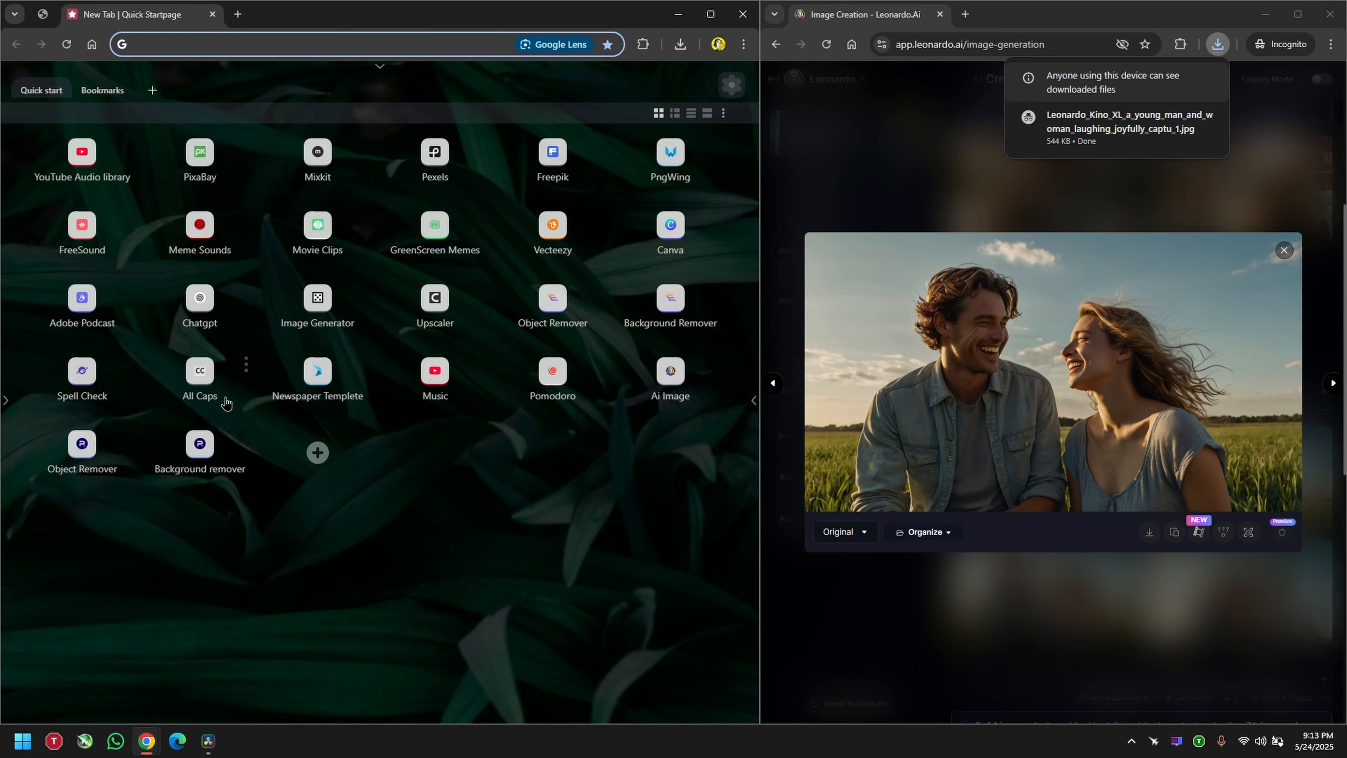
left_click(82, 449)
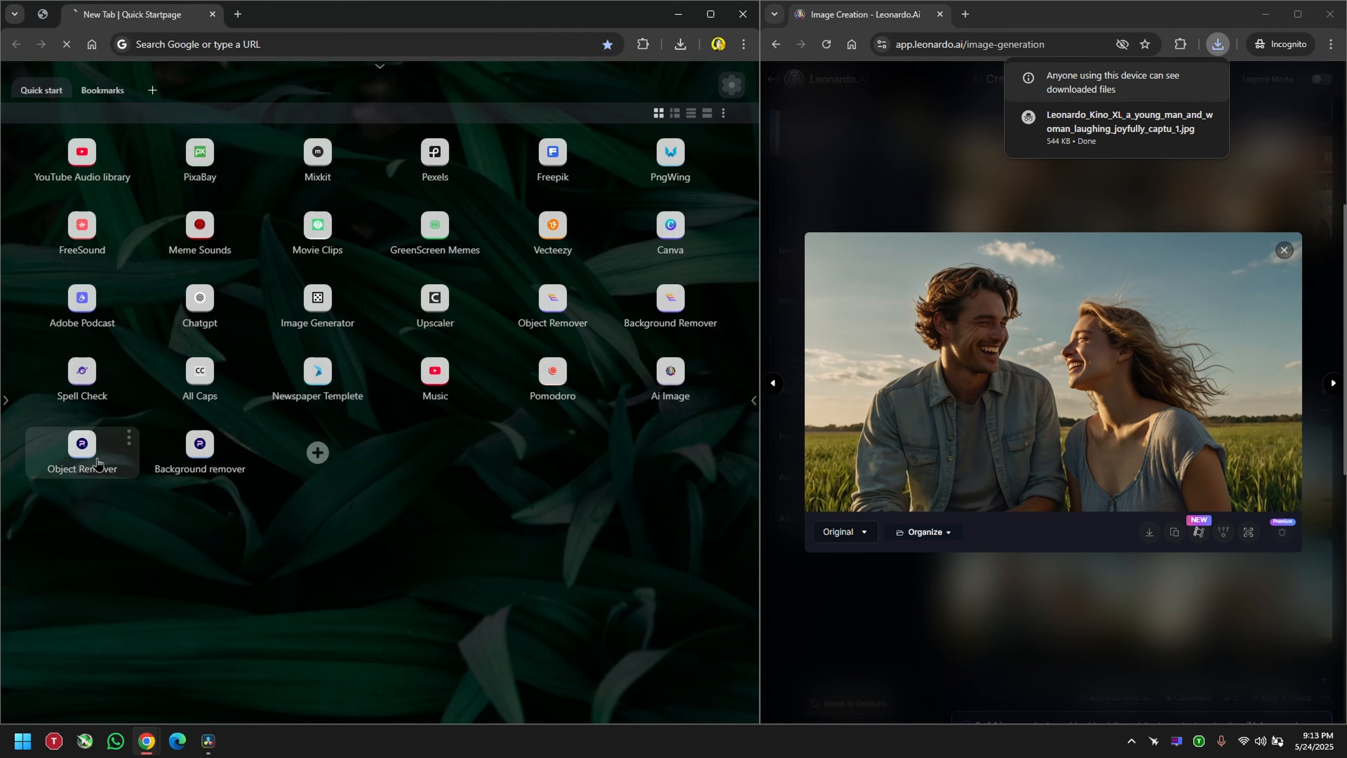
left_click(385, 45)
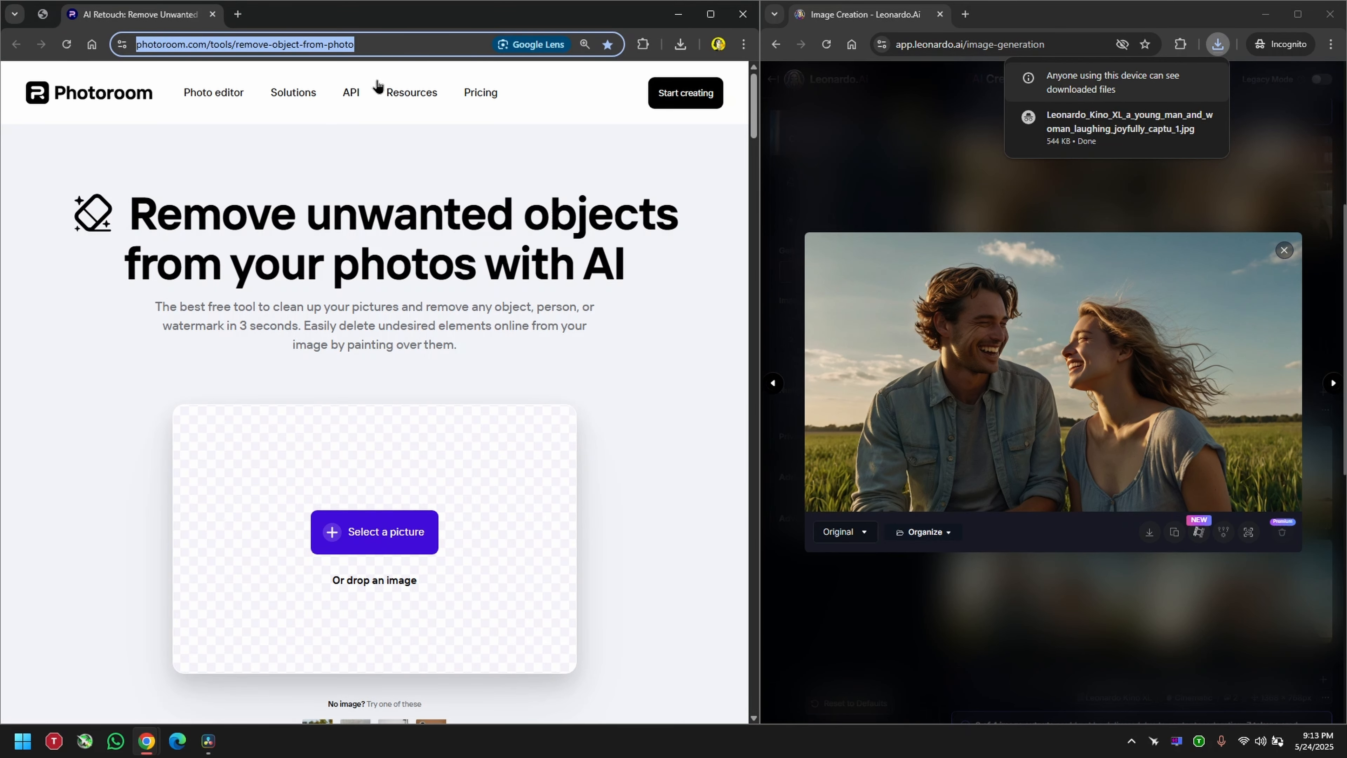
left_click(374, 532)
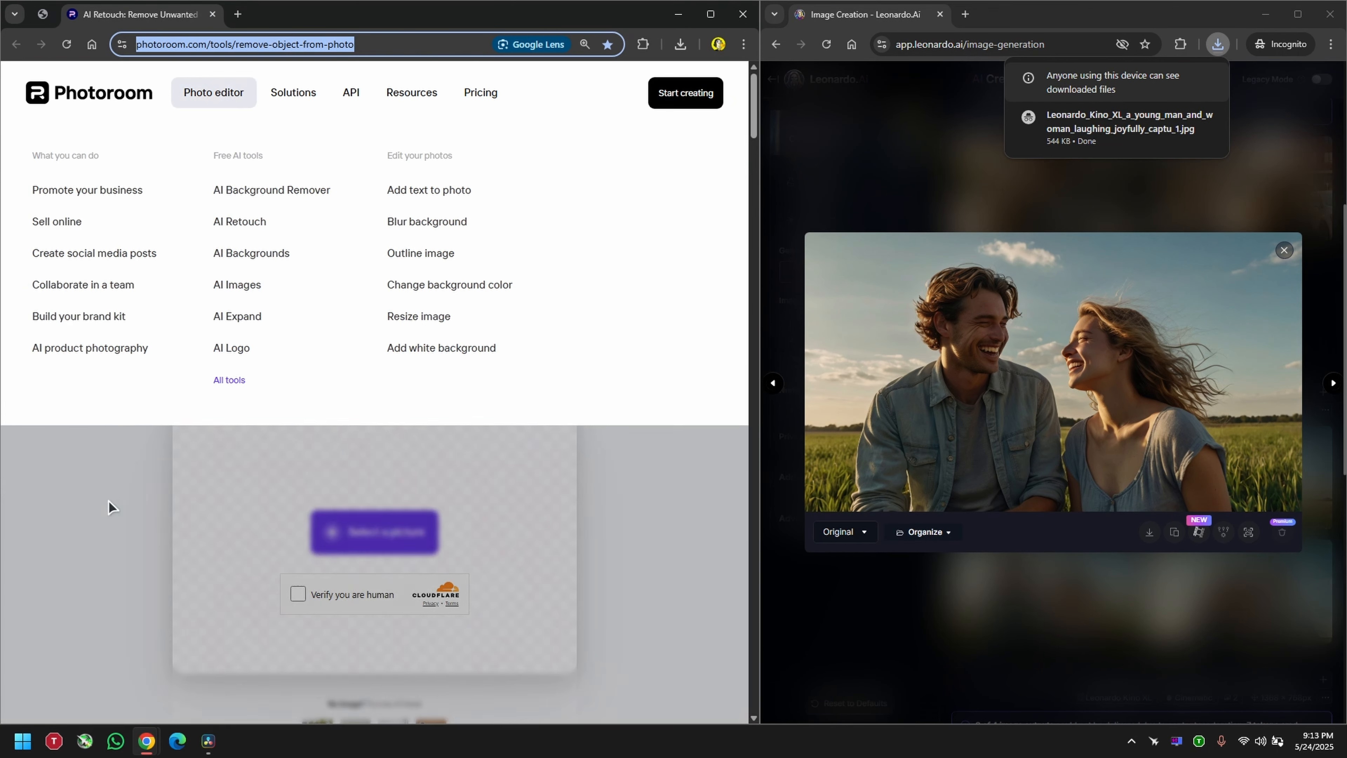
scroll(403, 518, "down", 2)
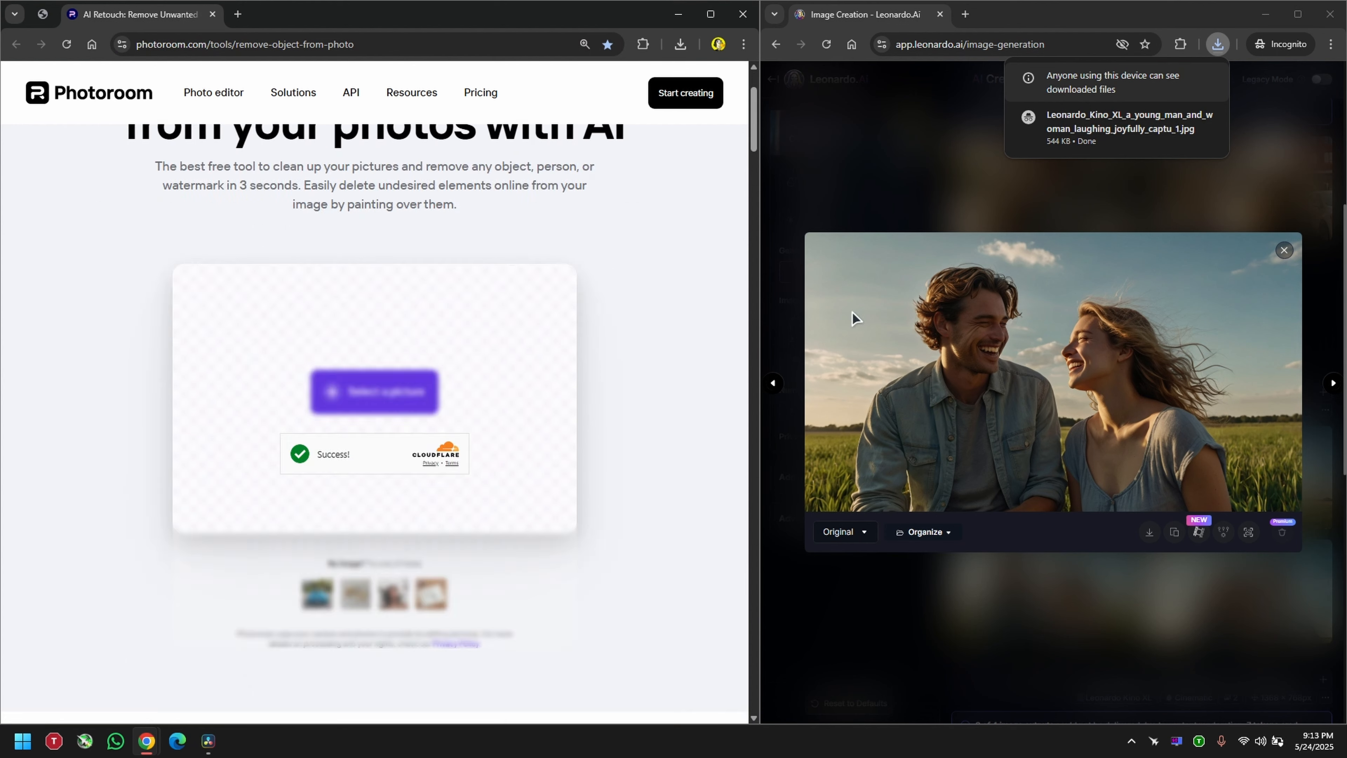
Step: Upload the saved JPEG of the couple, enlarge the brush slightly and paint over both people to remove them
left_click_drag(1128, 128, 562, 202)
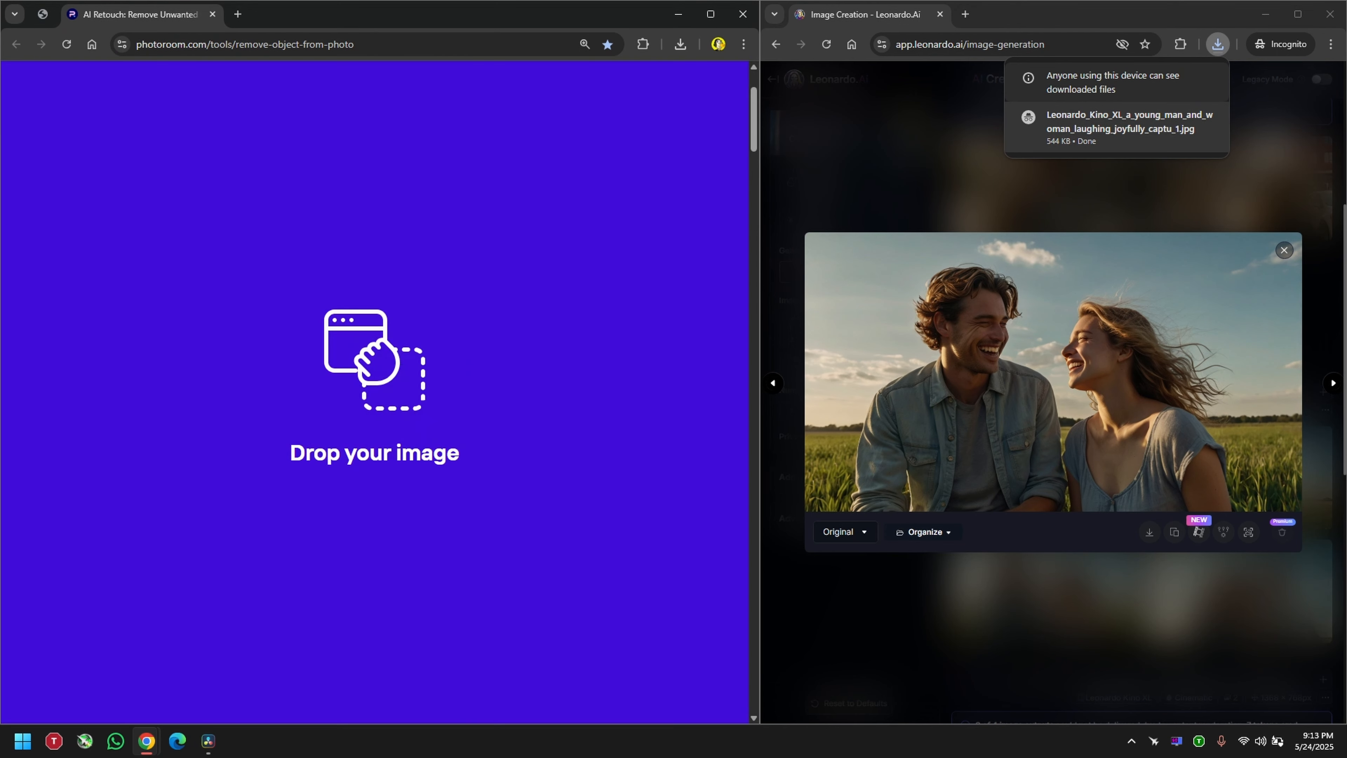
scroll(298, 451, "down", 2)
scroll(297, 337, "up", 2)
left_click_drag(258, 289, 271, 282)
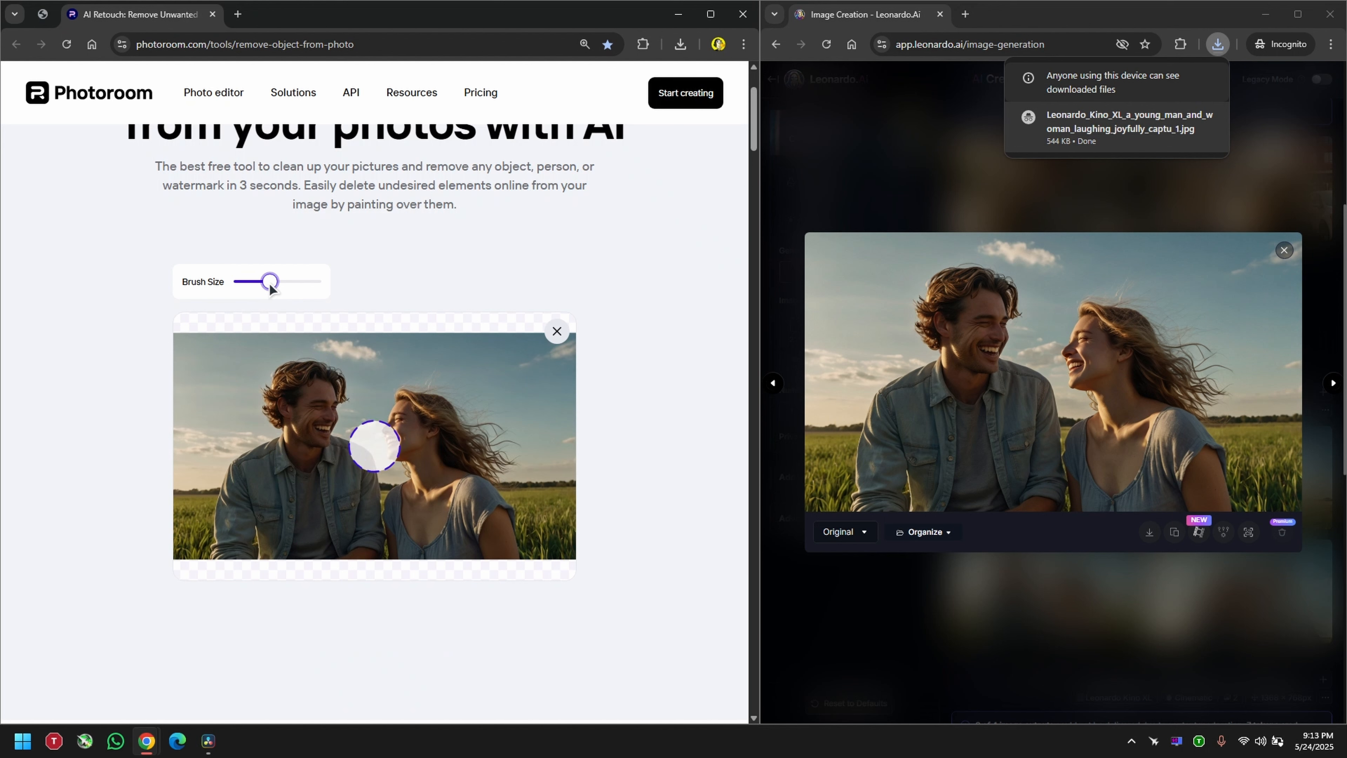
mouse_move(231, 537)
left_mouse_down()
mouse_move(337, 544)
mouse_move(361, 512)
mouse_move(354, 466)
mouse_move(322, 451)
mouse_move(326, 371)
left_mouse_up()
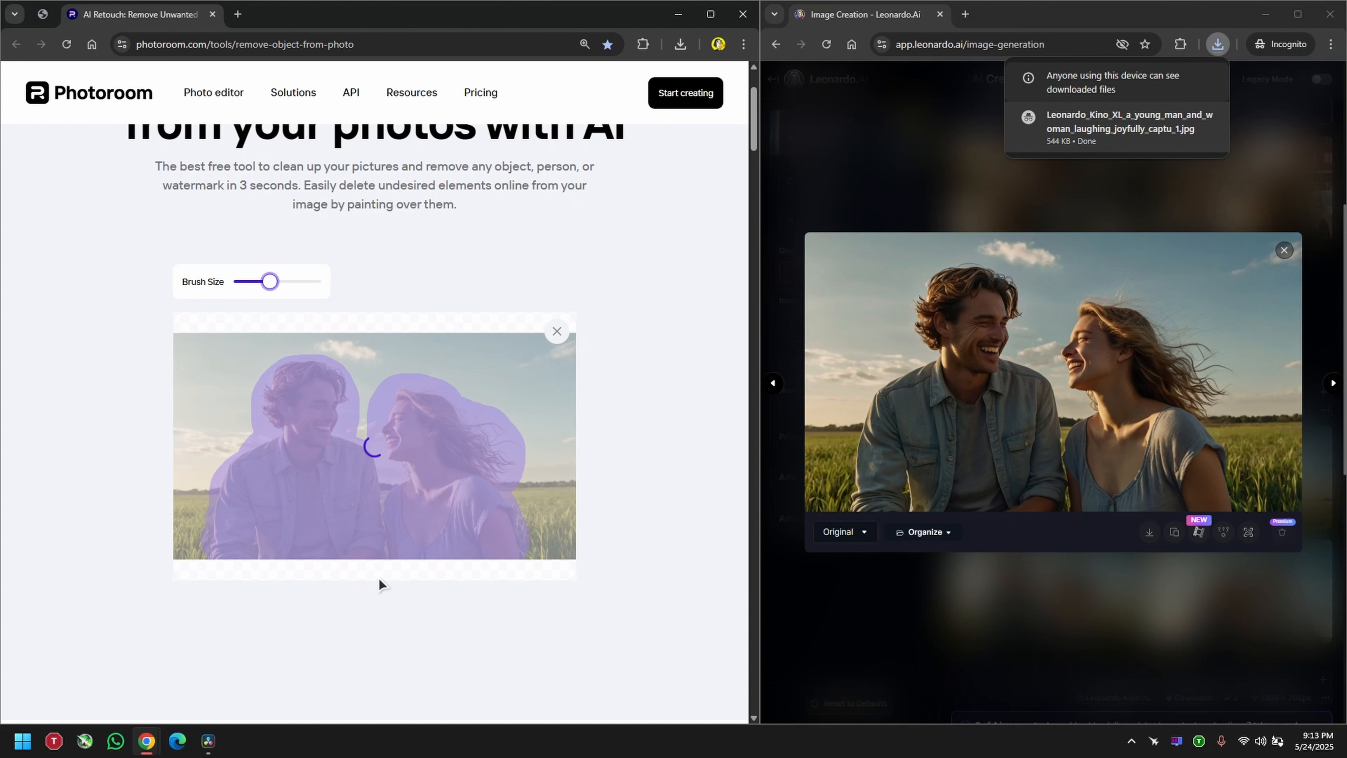
Step: Download the retouched background in standard resolution and dismiss the promotional window
scroll(378, 578, "down", 2)
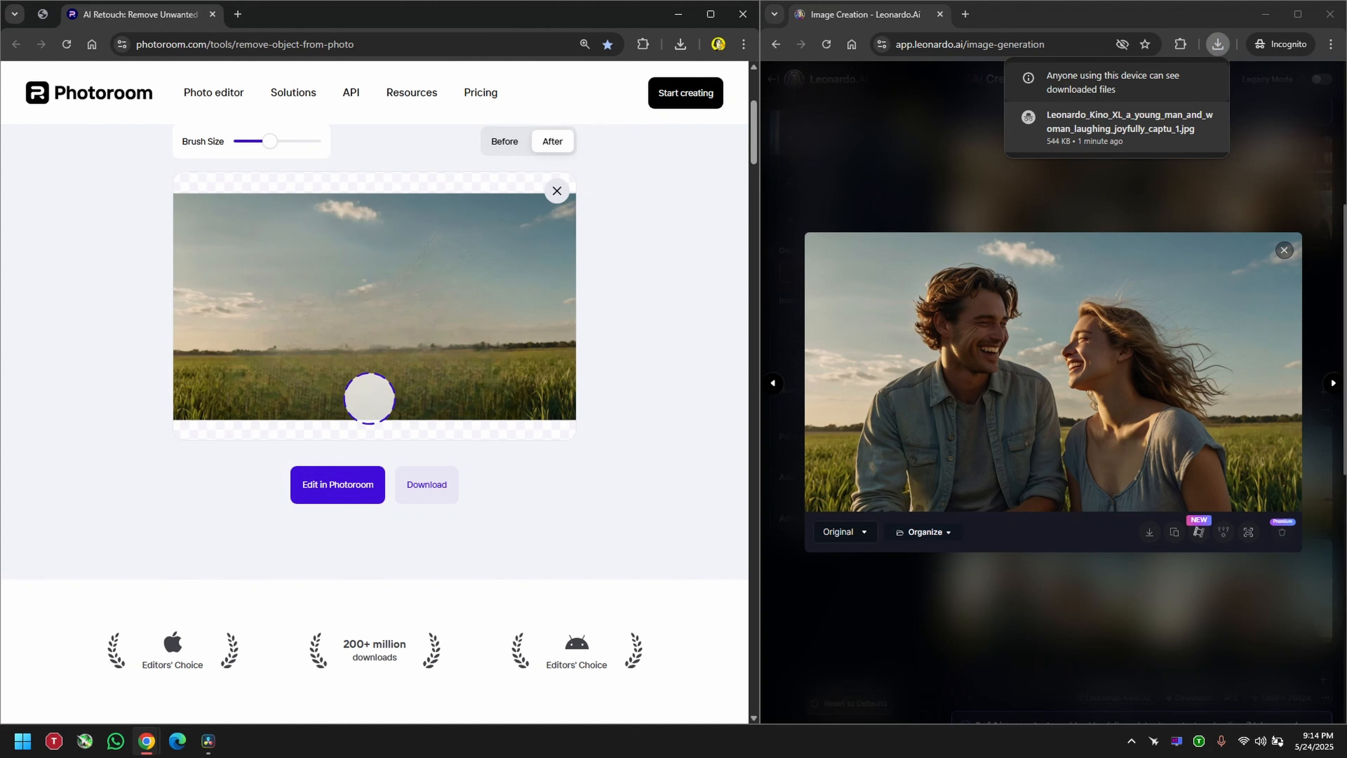
left_click(424, 493)
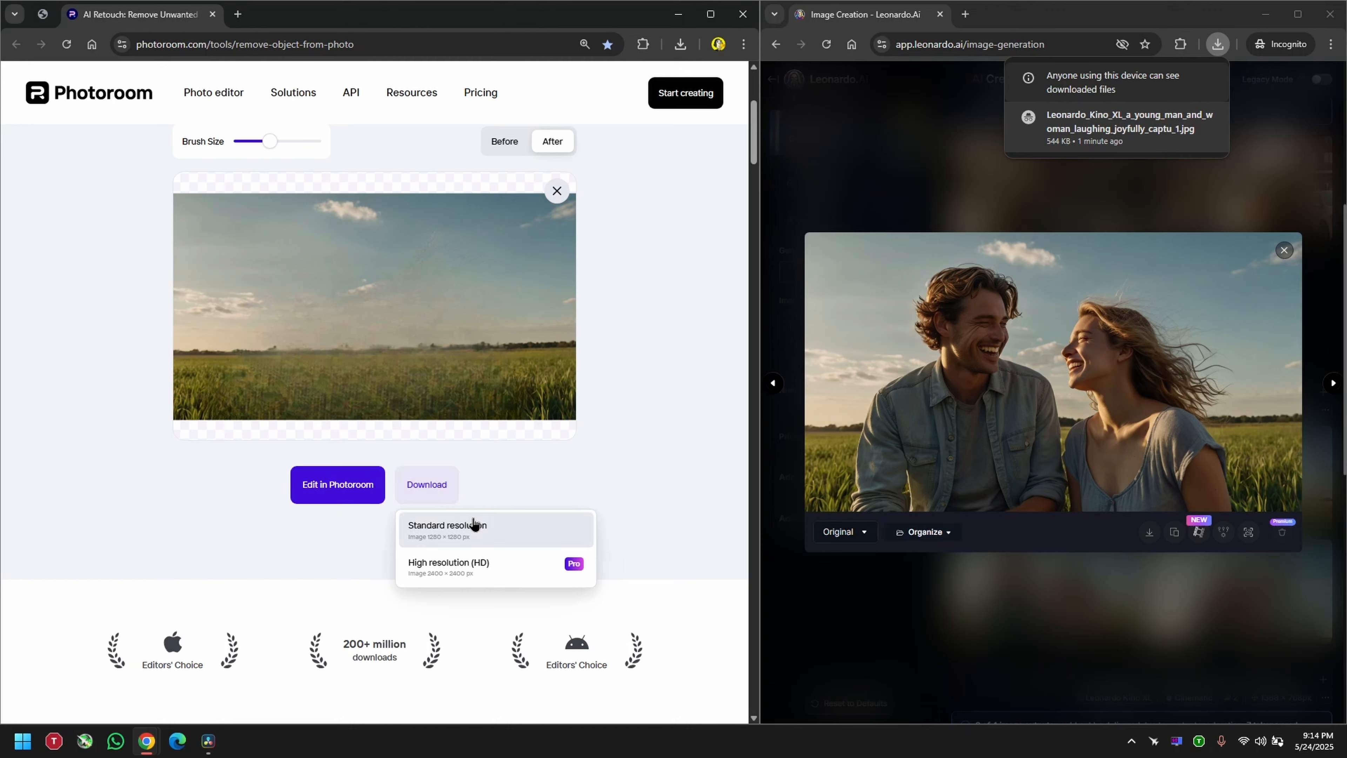
left_click(473, 525)
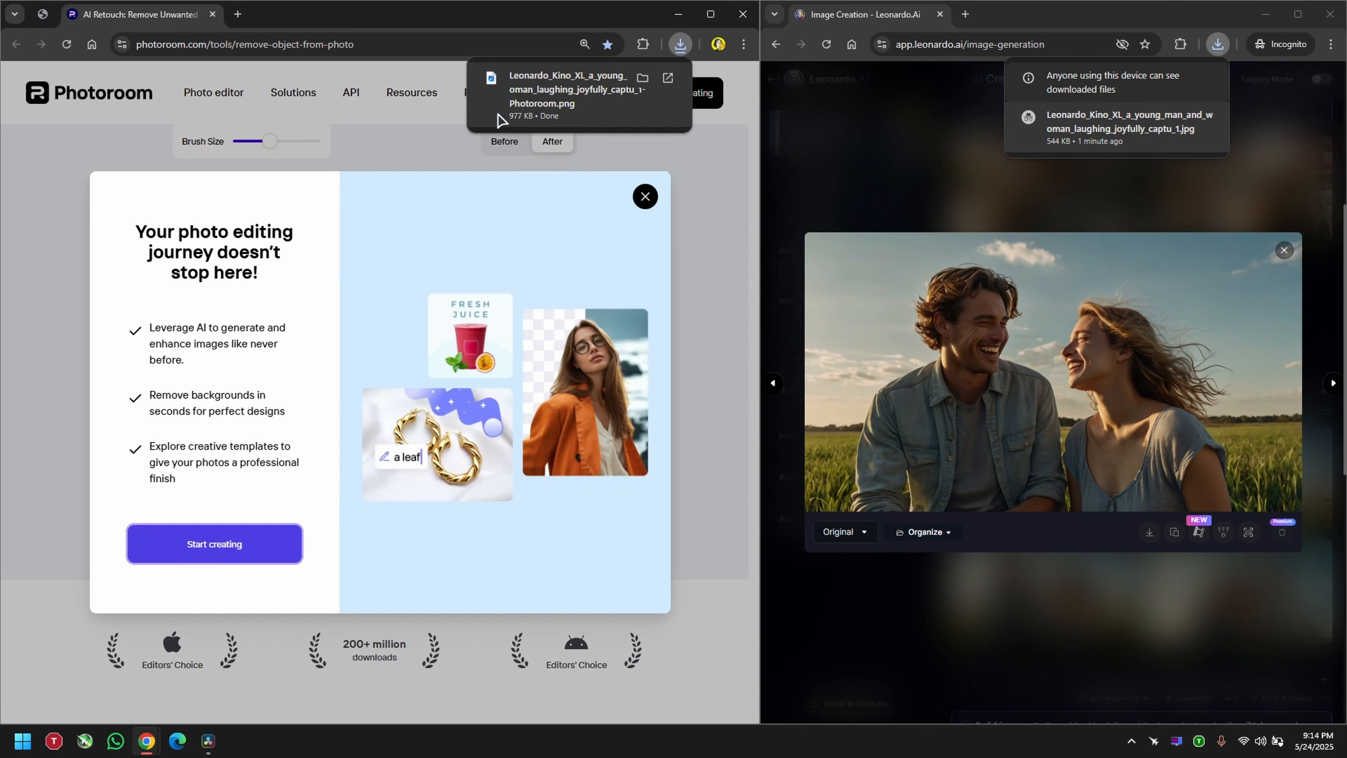
left_click(644, 197)
Step: Import the downloaded Photoroom PNG of the empty field into the comp bin in DaVinci Resolve
left_click(422, 492)
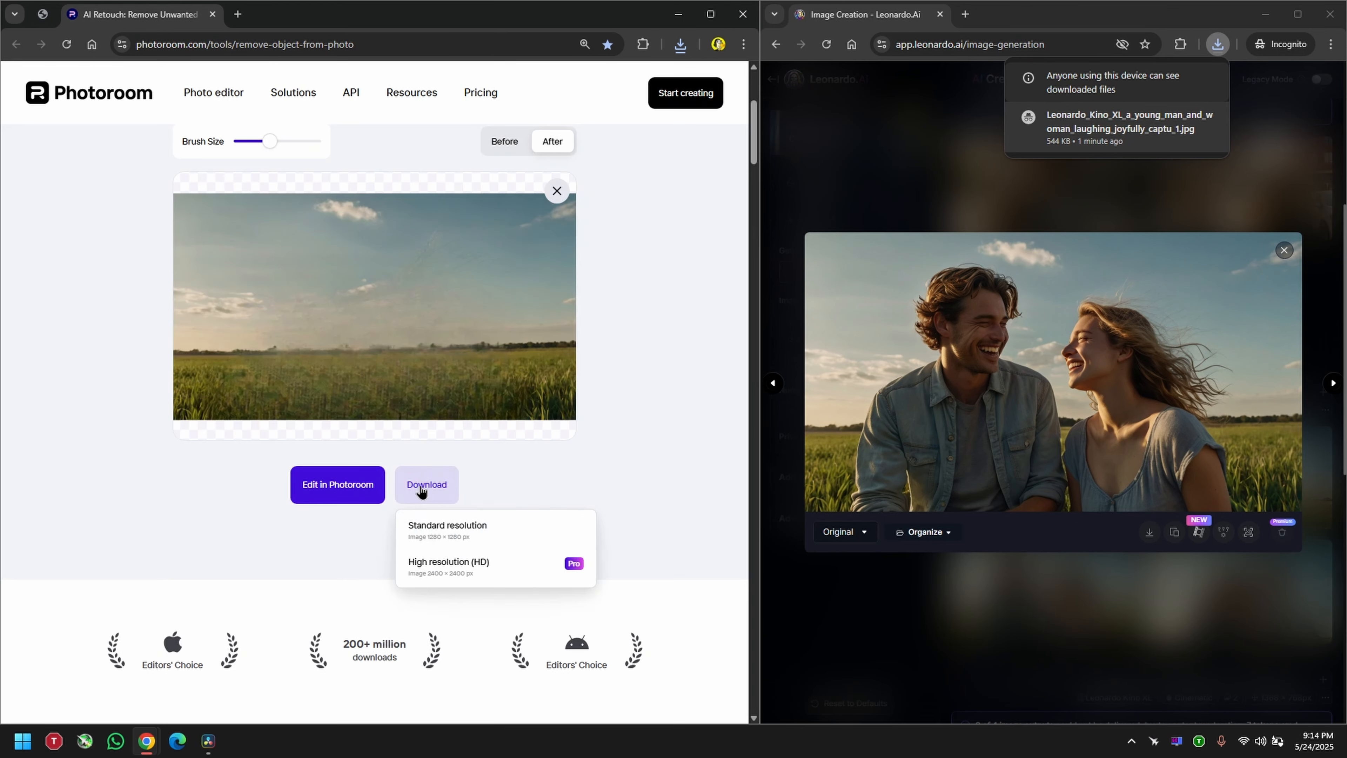
left_click(681, 44)
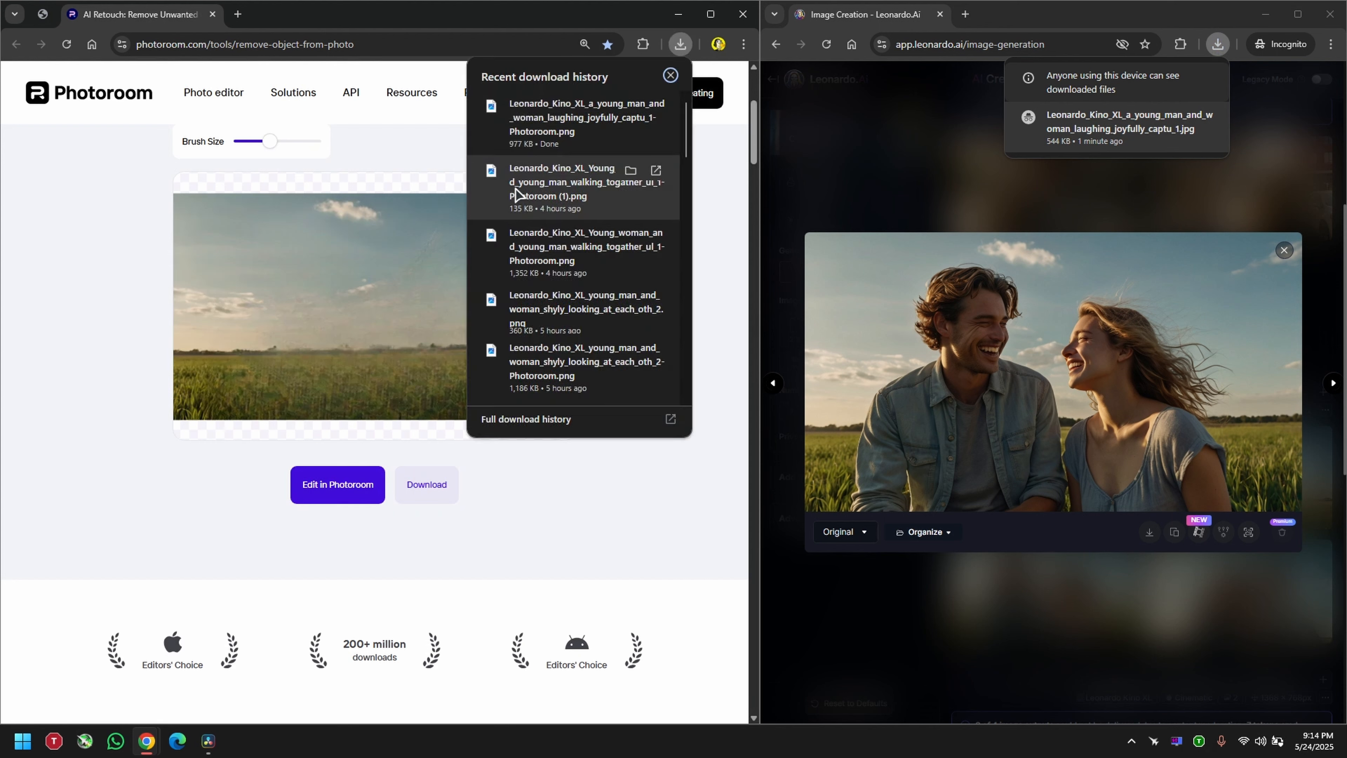
left_click_drag(572, 114, 193, 182)
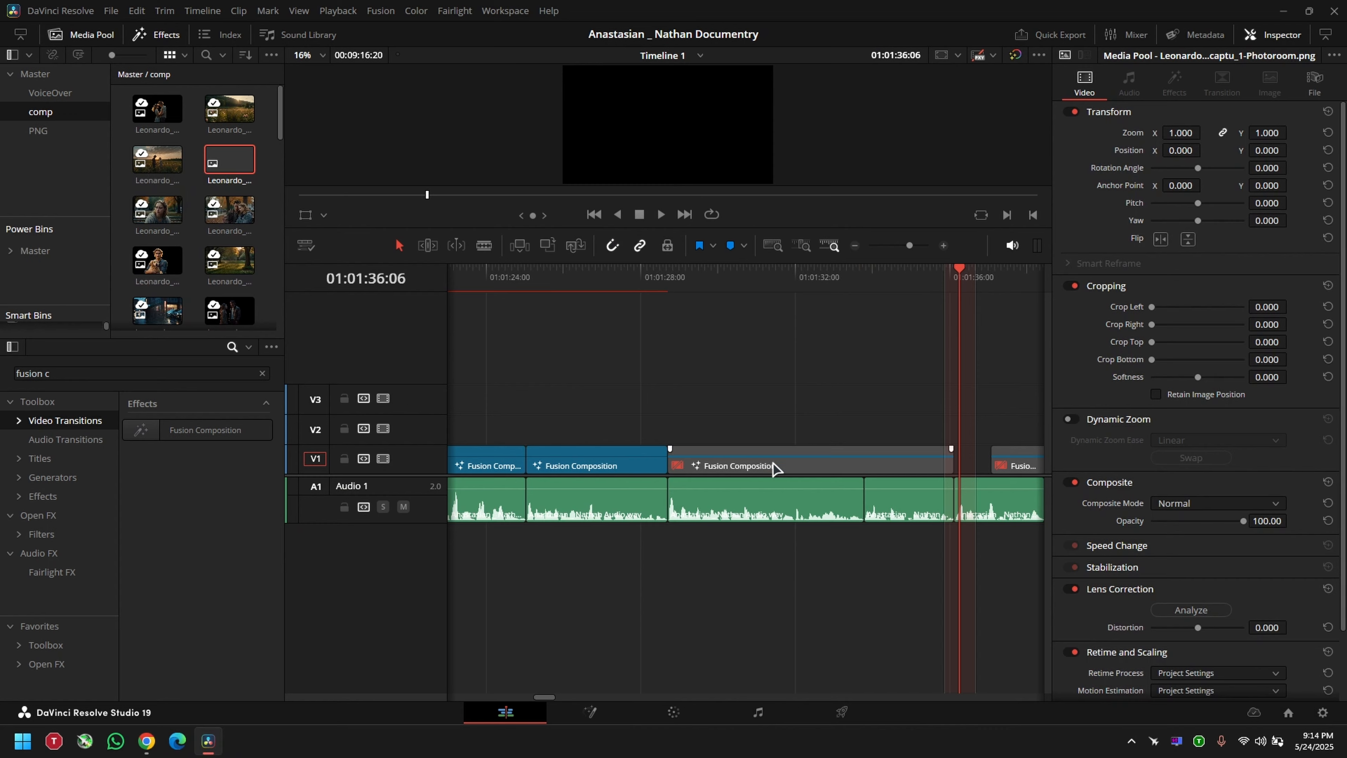
Step: Open the Fusion Composition clip just before the playhead in Fusion and feed the empty field PNG into ImagePlane3D1
right_click(773, 463)
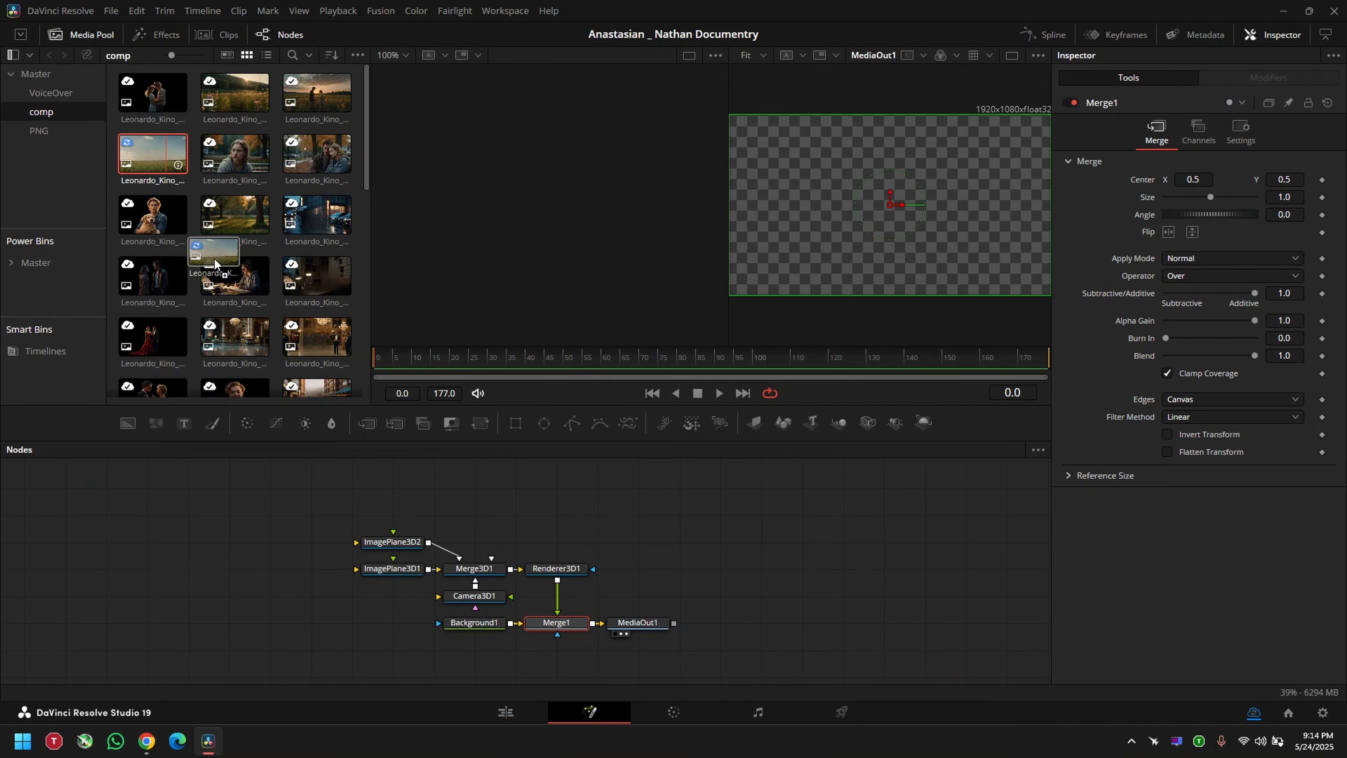
left_click_drag(166, 157, 392, 568)
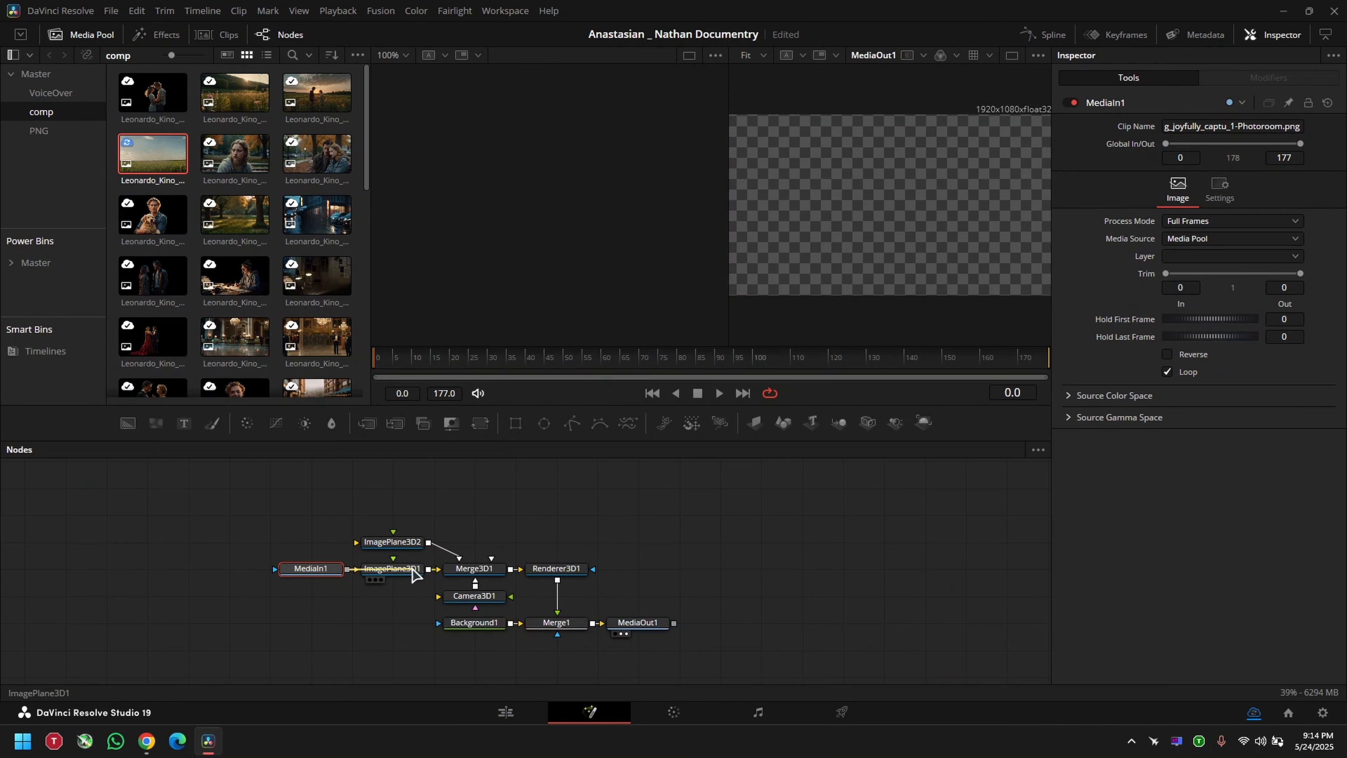
Step: Show Merge3D1 in the first viewer and look at the 3D scene from an angle
left_click(473, 568)
key("1")
left_click_drag(581, 279, 632, 241)
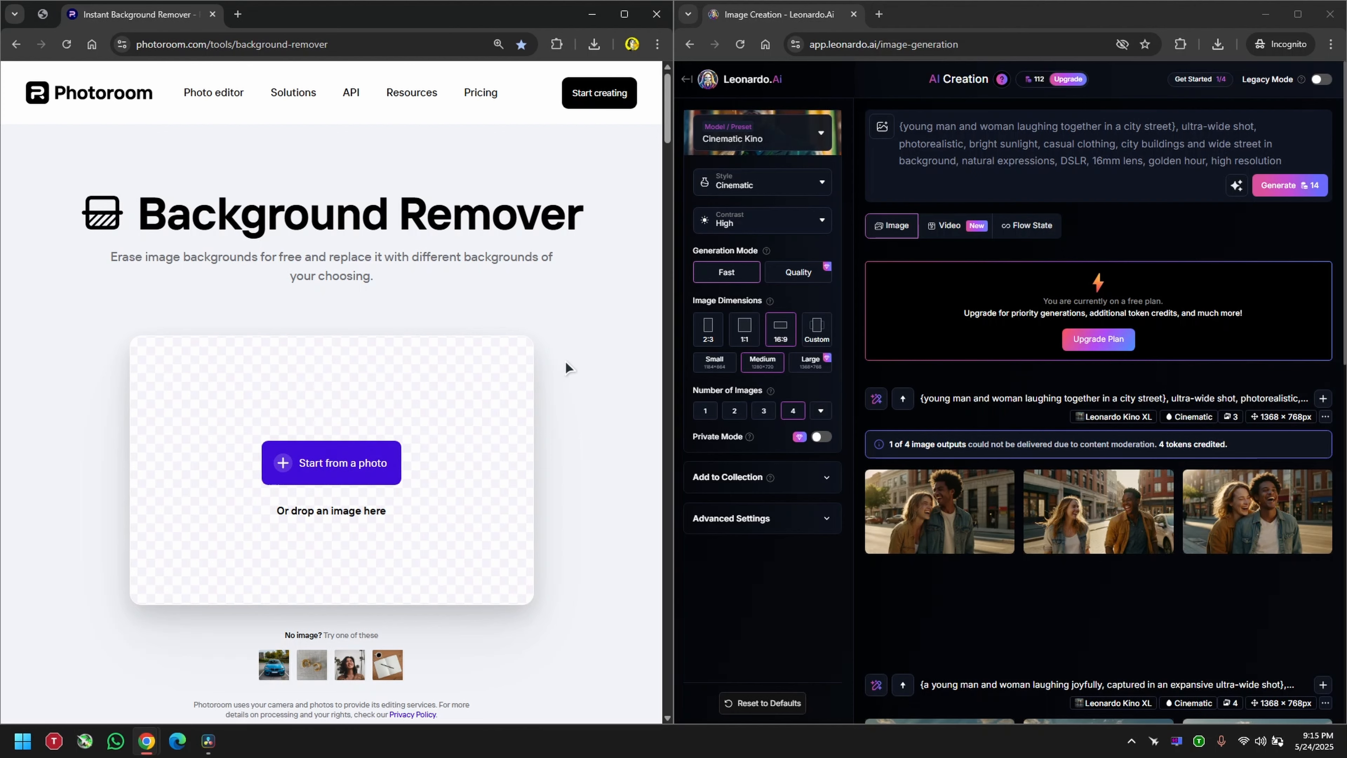
Step: Switch to the browser and open Photoroom's Background Remover from the start page
left_click(92, 44)
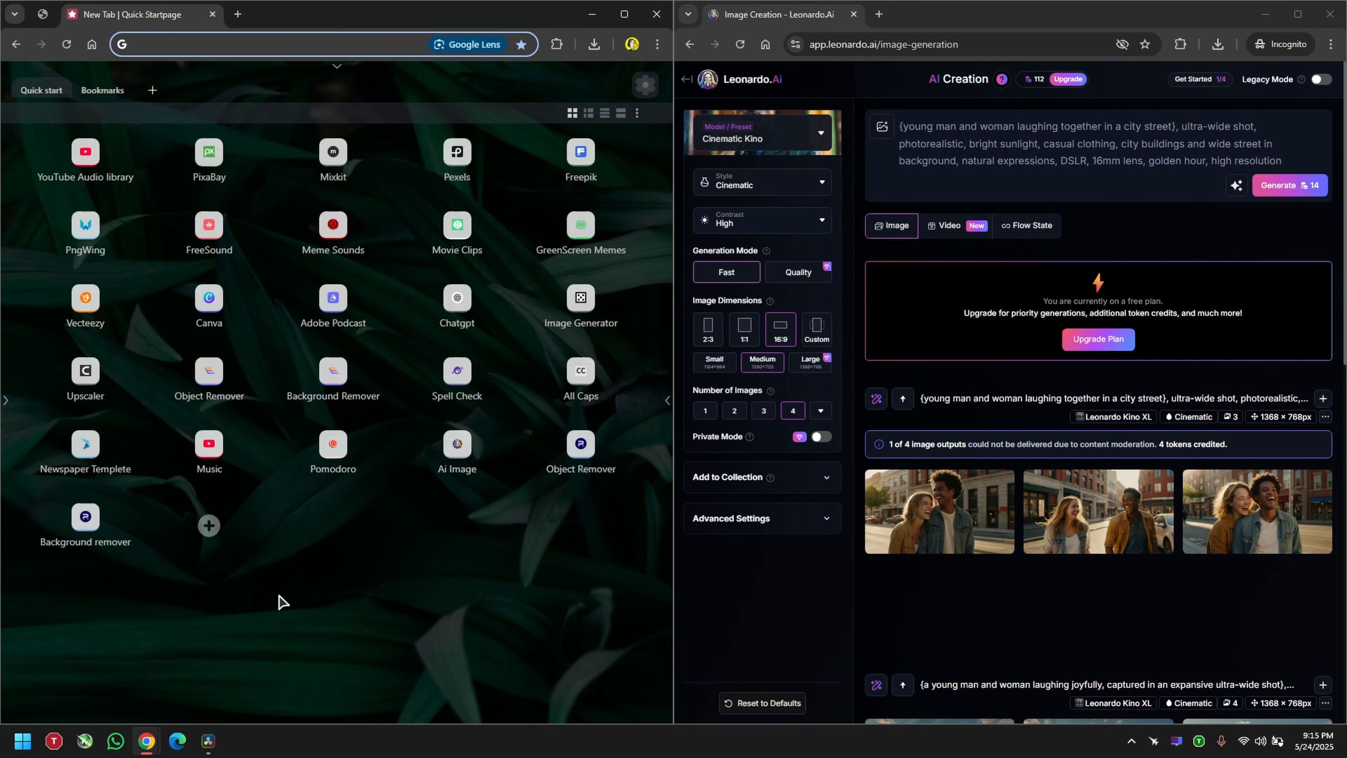
left_click(175, 591)
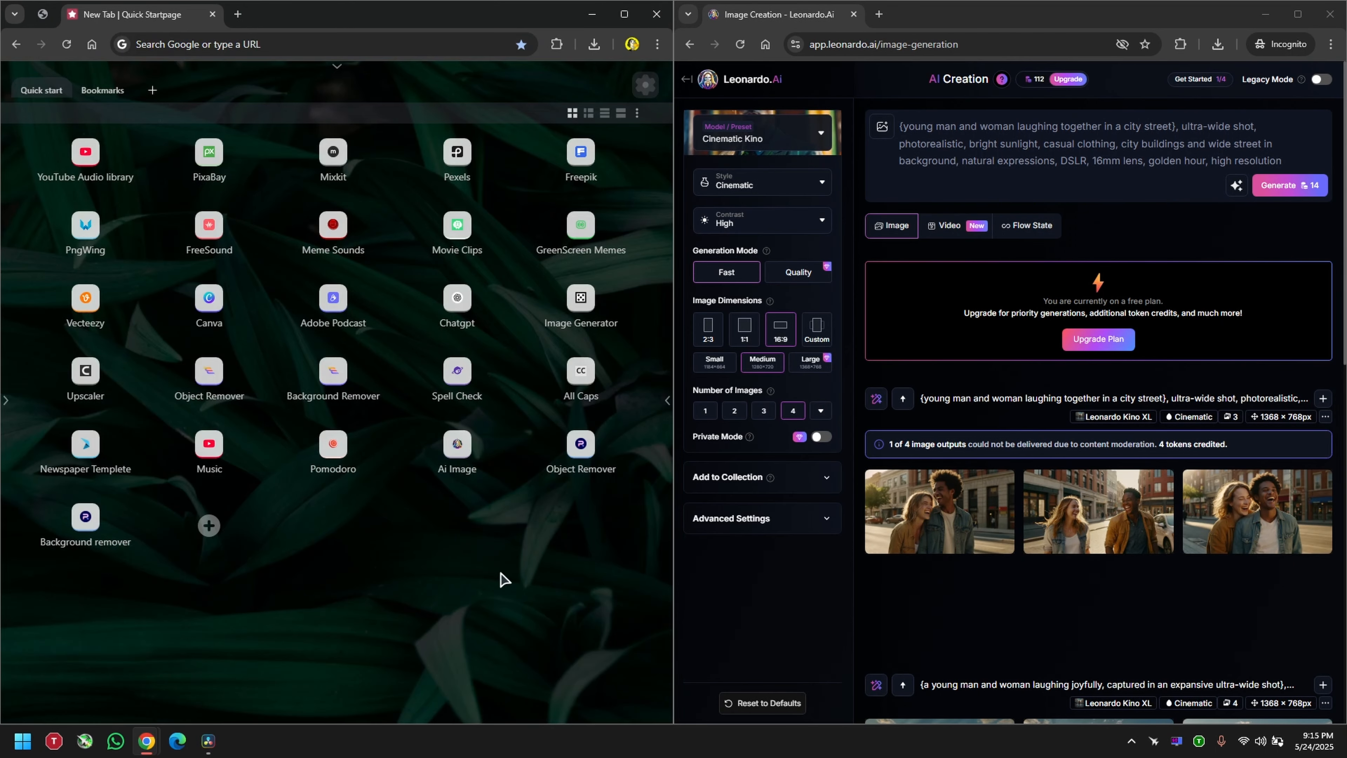
left_click(86, 536)
left_click(261, 46)
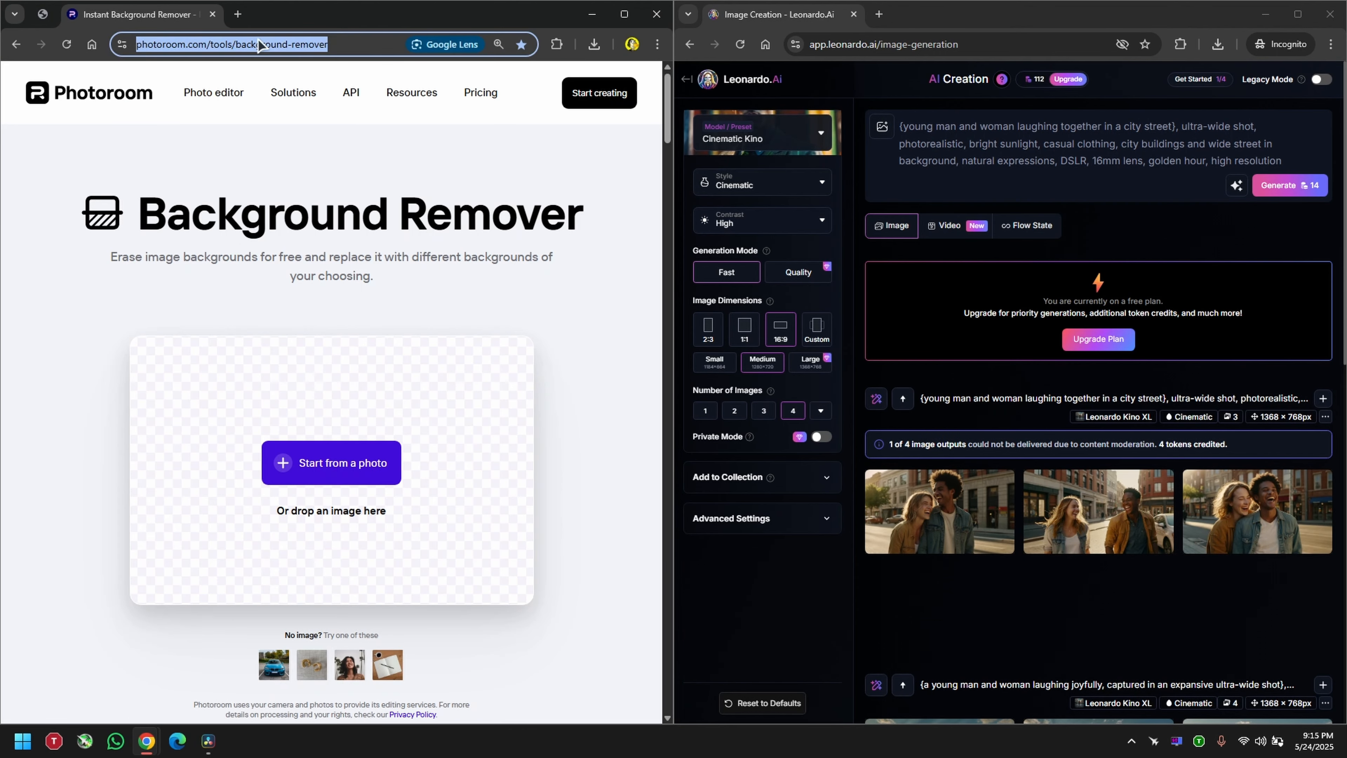
Step: Upload the original JPEG of the couple from the recent downloads to the Background Remover
left_click(1218, 44)
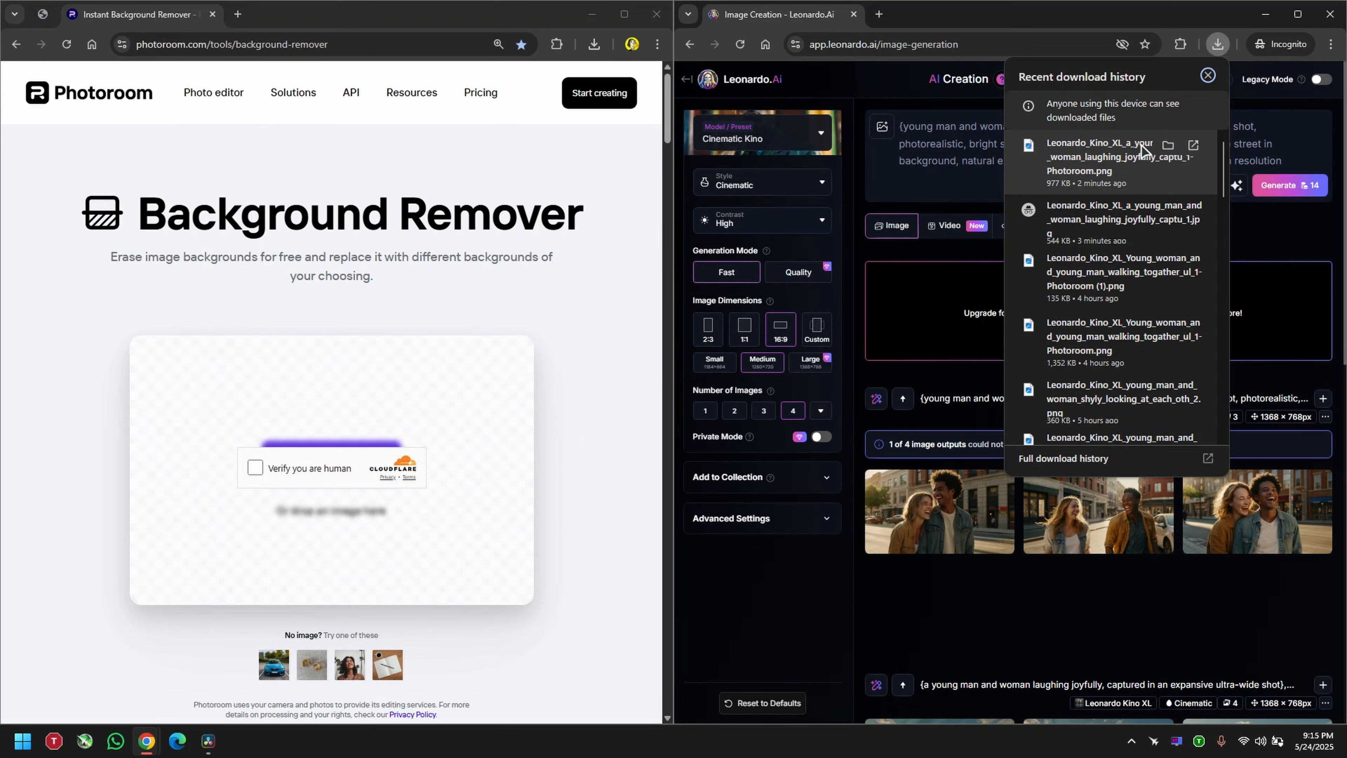
left_click_drag(1114, 159, 404, 422)
scroll(442, 455, "down", 2)
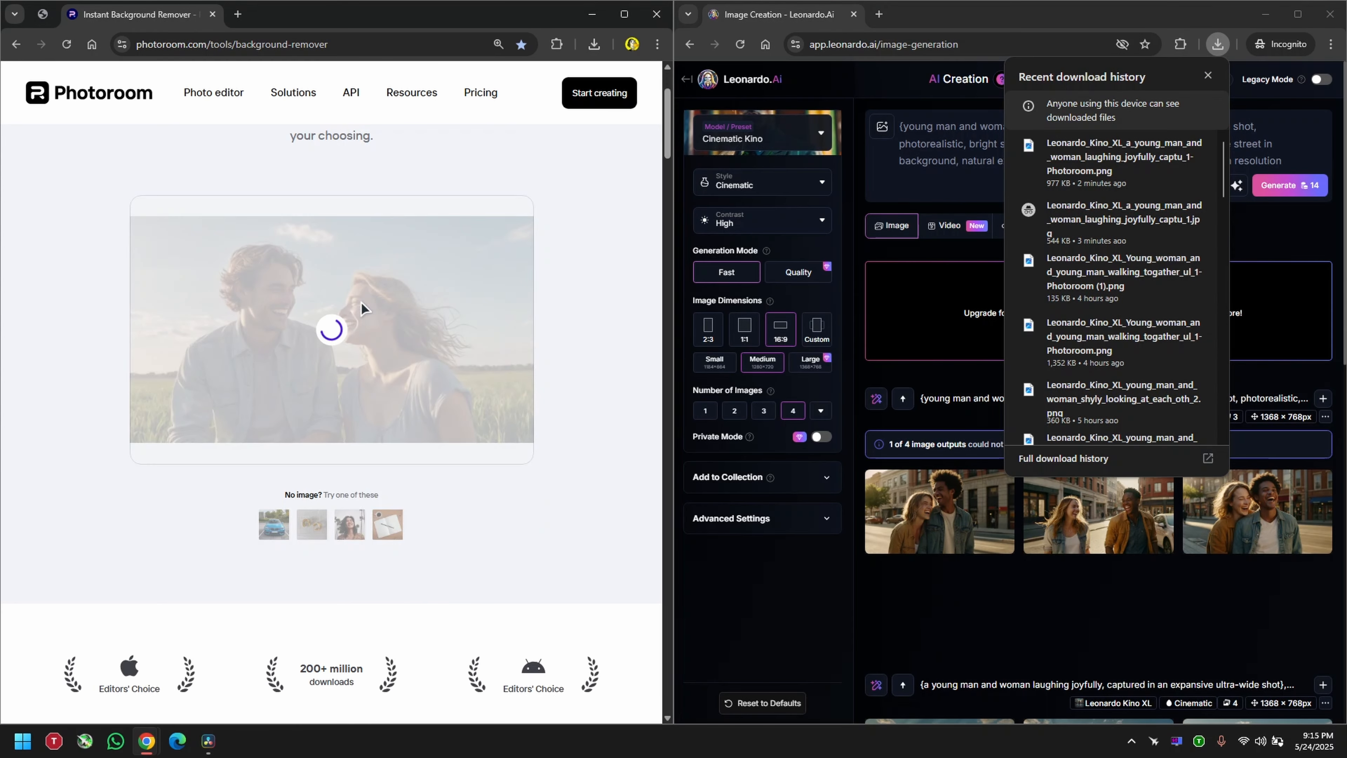
scroll(385, 388, "up", 2)
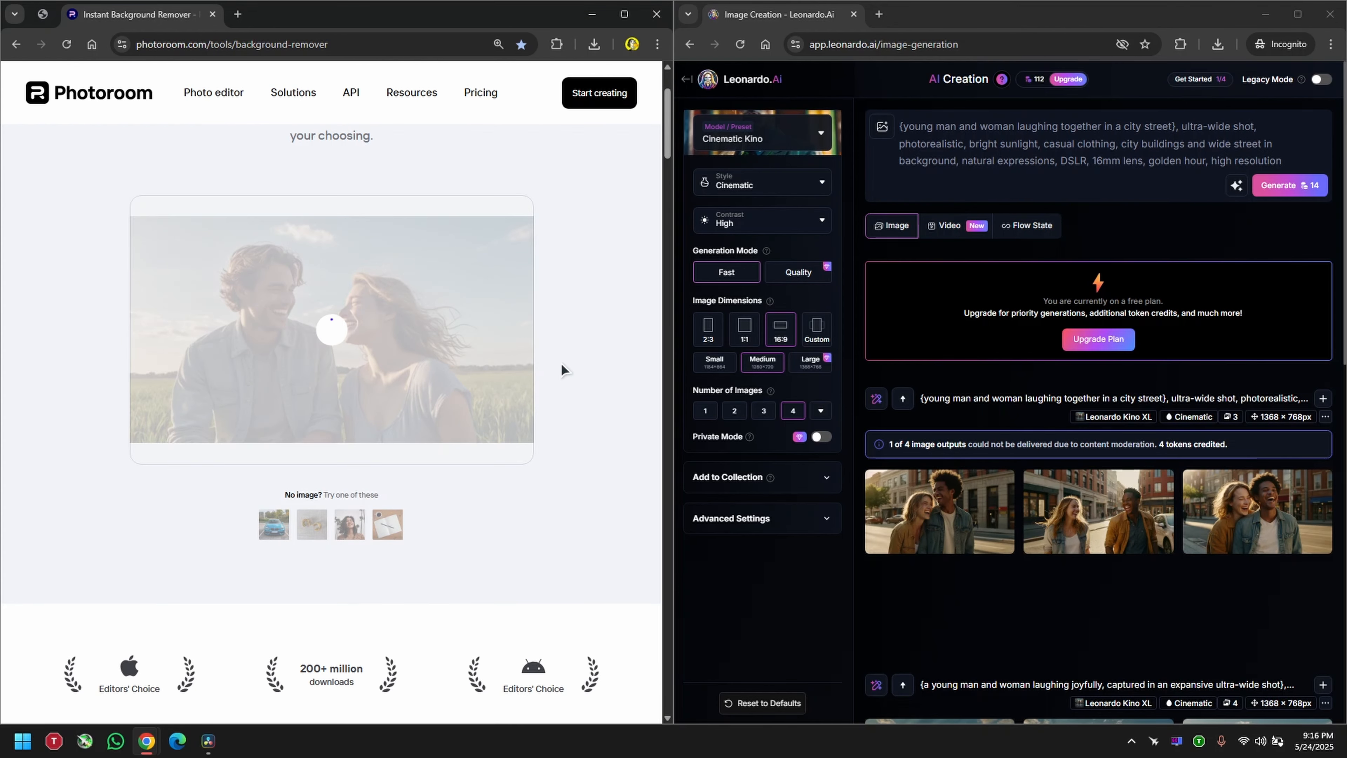
Step: Download the cut-out of the couple, import it into DaVinci Resolve's comp bin and feed it into ImagePlane3D2
left_click(383, 555)
left_click(386, 601)
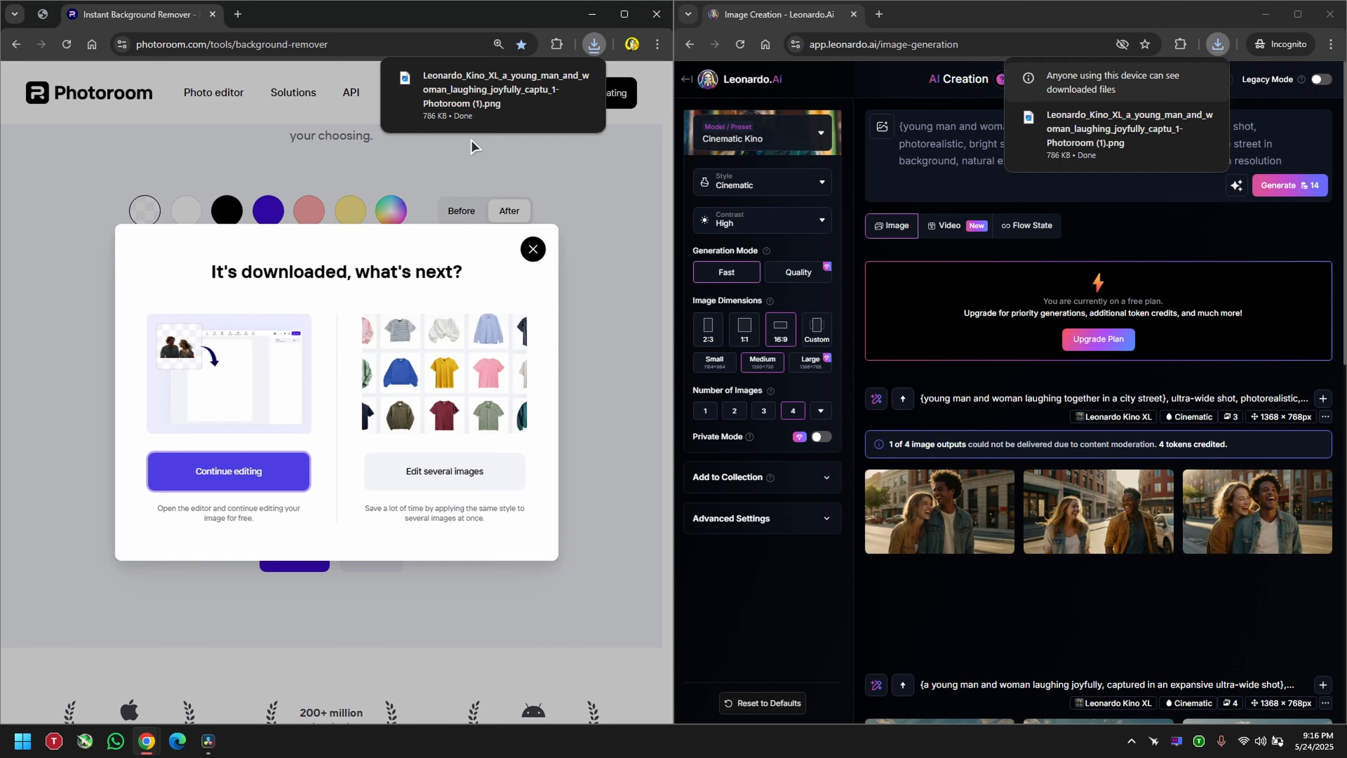
left_click_drag(493, 91, 306, 554)
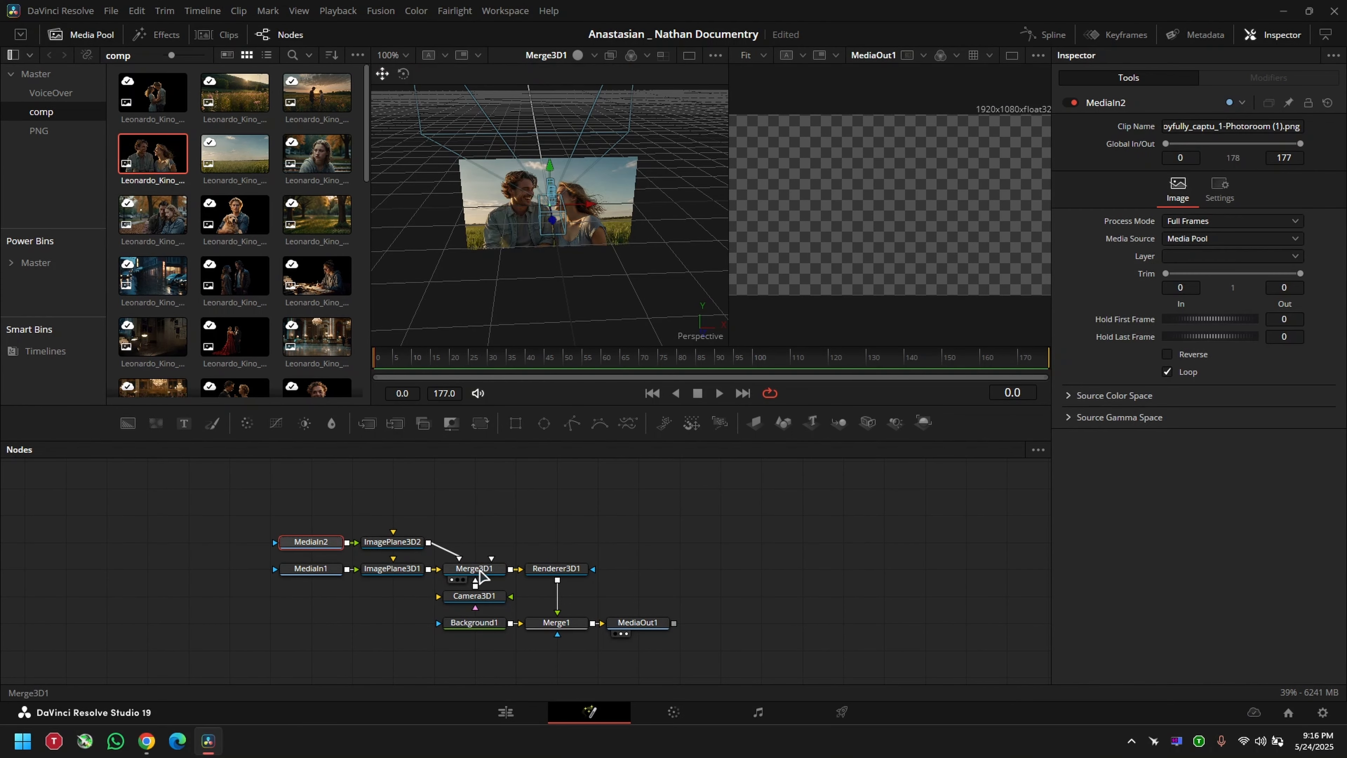
Step: Move Camera3D1 back from the image planes until the couple is framed in the output
left_click(475, 595)
left_click_drag(555, 225, 644, 662)
left_click_drag(568, 289, 626, 305)
Step: Make room before MediaOut1 and insert a LensDistort node between Merge1 and MediaOut1
right_click(628, 295)
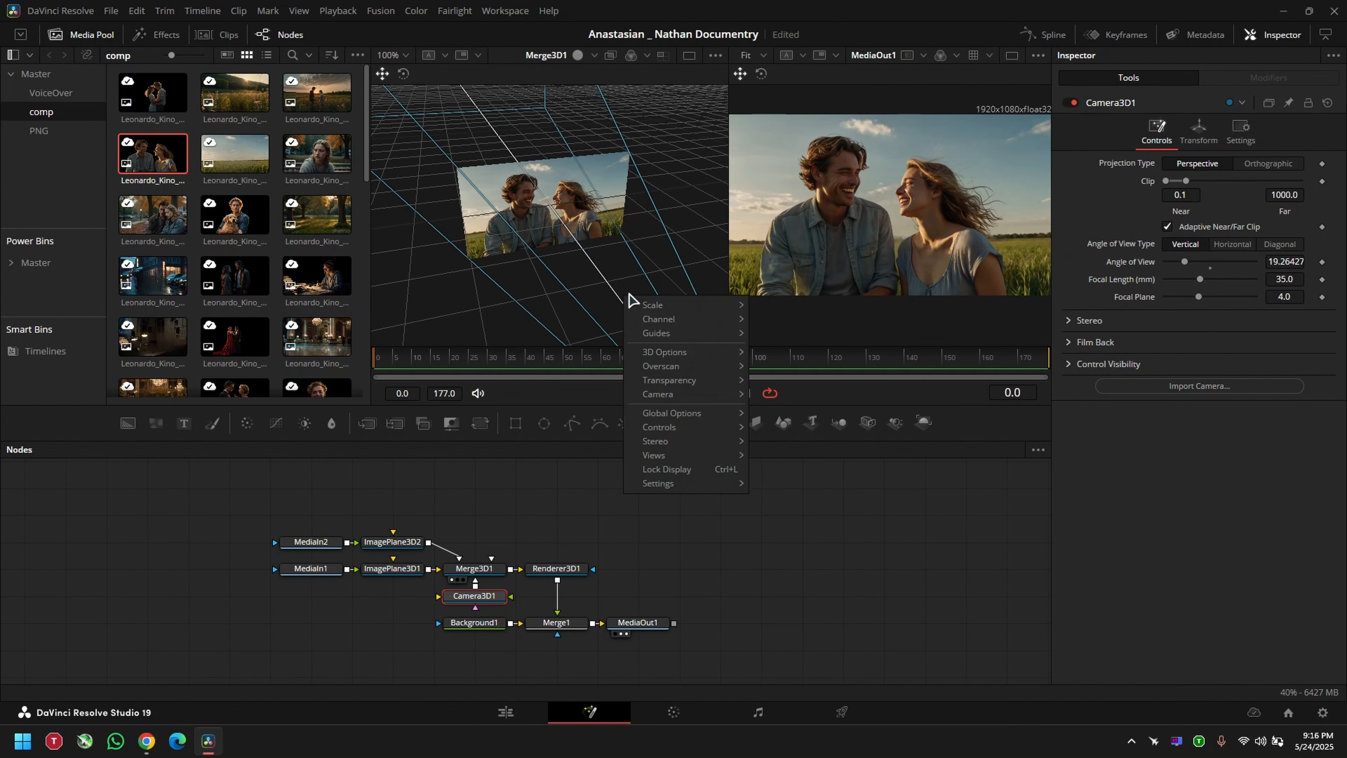
left_click(767, 635)
left_click(640, 625)
left_click_drag(657, 629, 737, 626)
left_click(563, 625)
key("shift+space")
type("mediA")
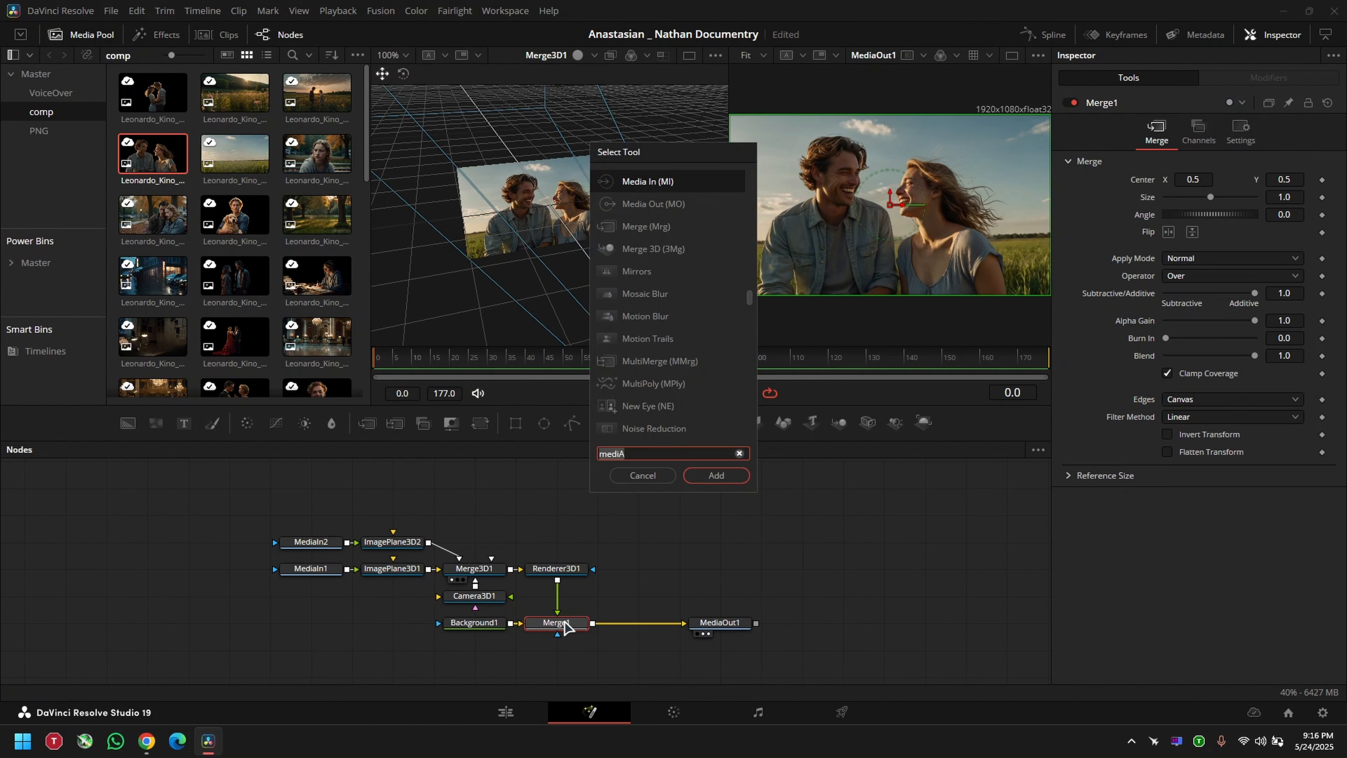
key("BackSpace")
key("BackSpace")
key("BackSpace")
key("BackSpace")
key("BackSpace")
type("lens")
key("Return")
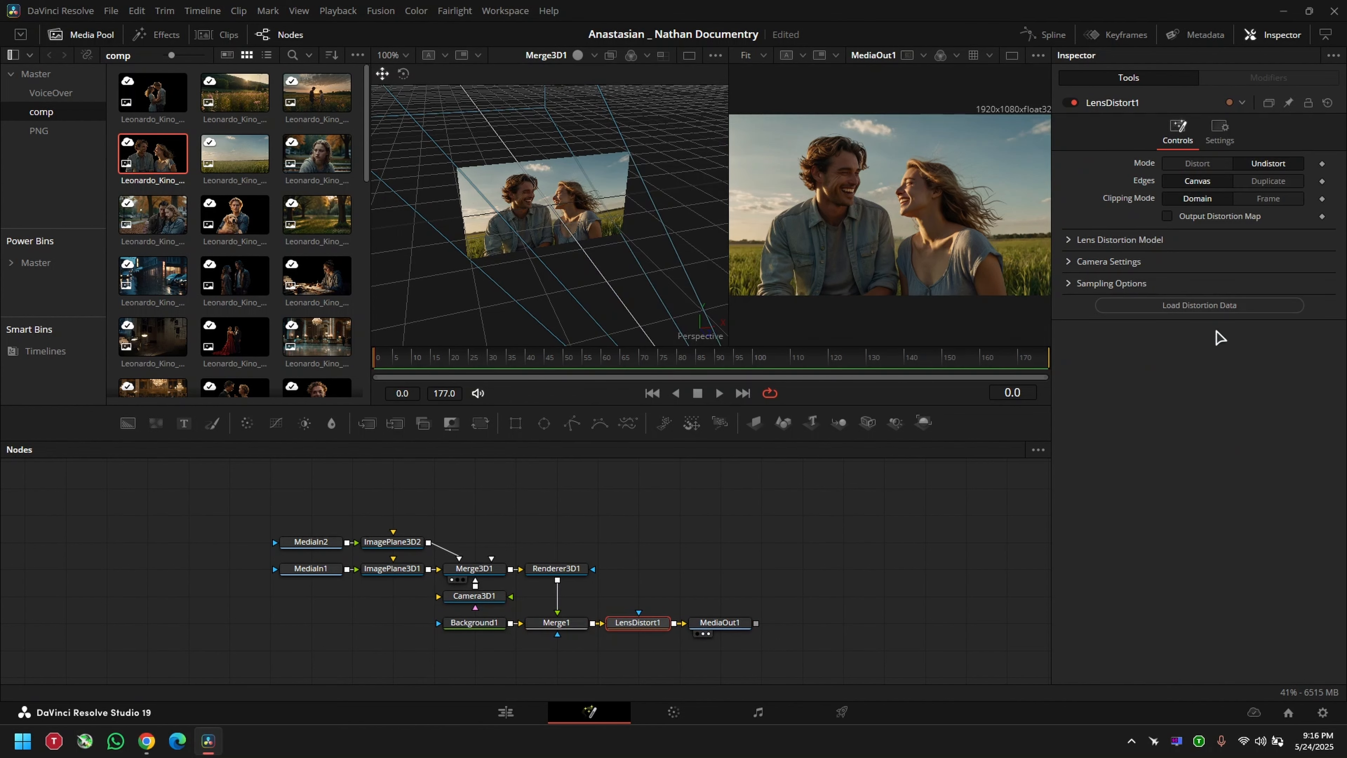
Step: Set LensDistort1's distortion to 0.13 in its lens distortion model and compare the output with and without the effect
left_click(1091, 239)
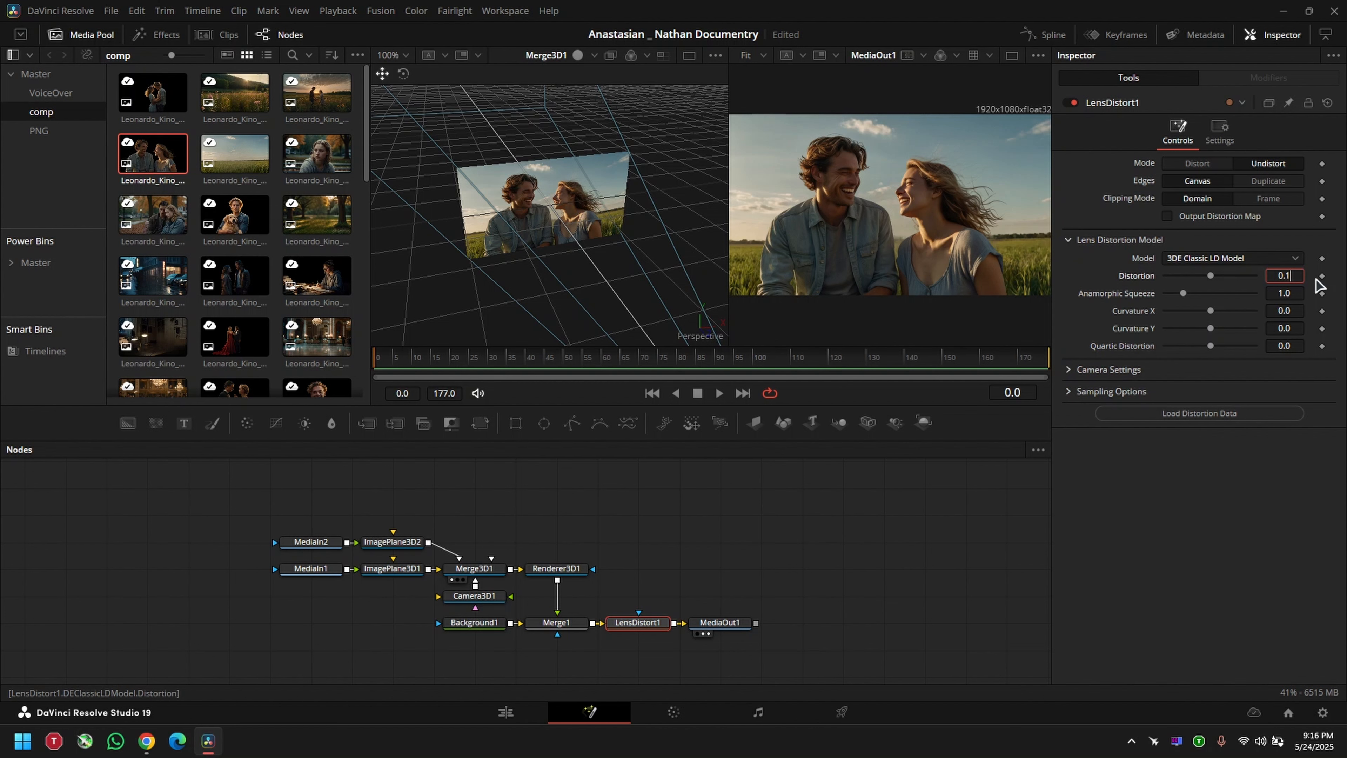
key("Return")
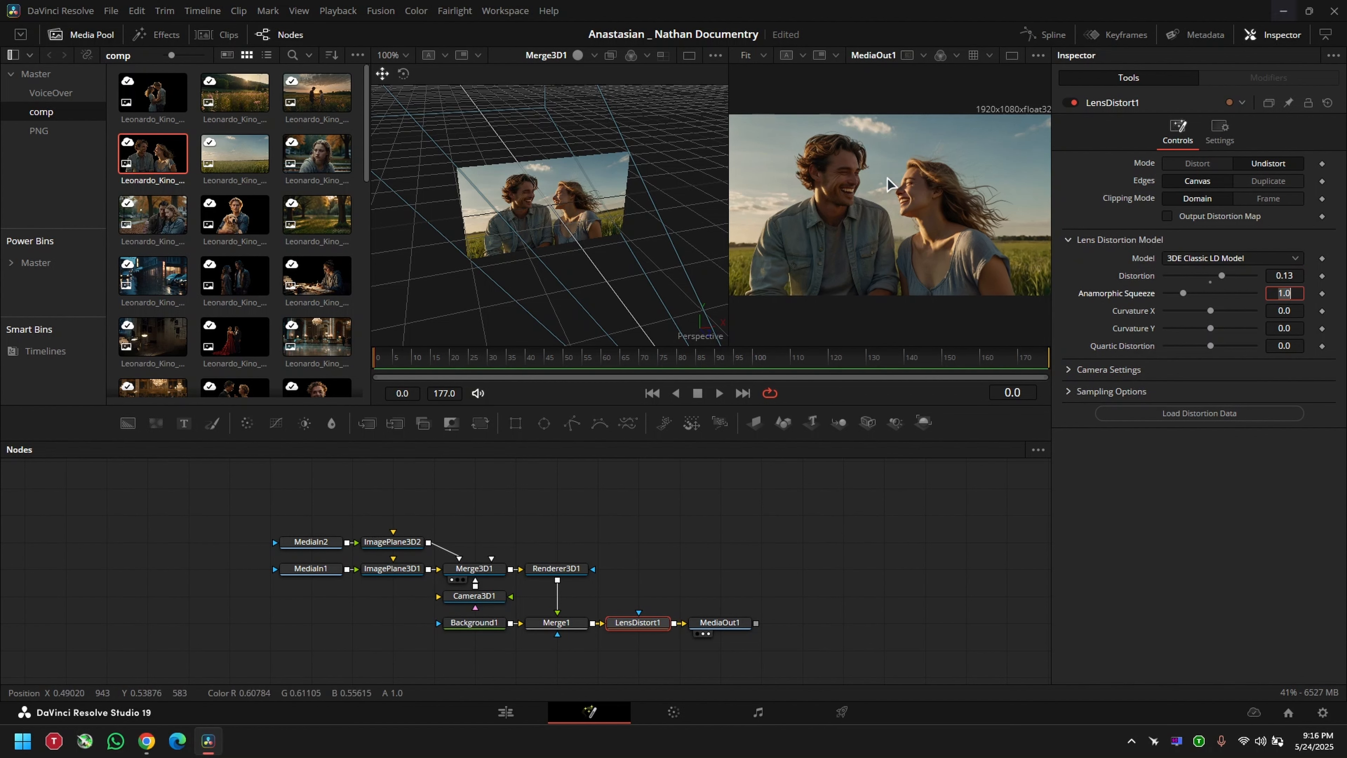
scroll(892, 203, "down", 1)
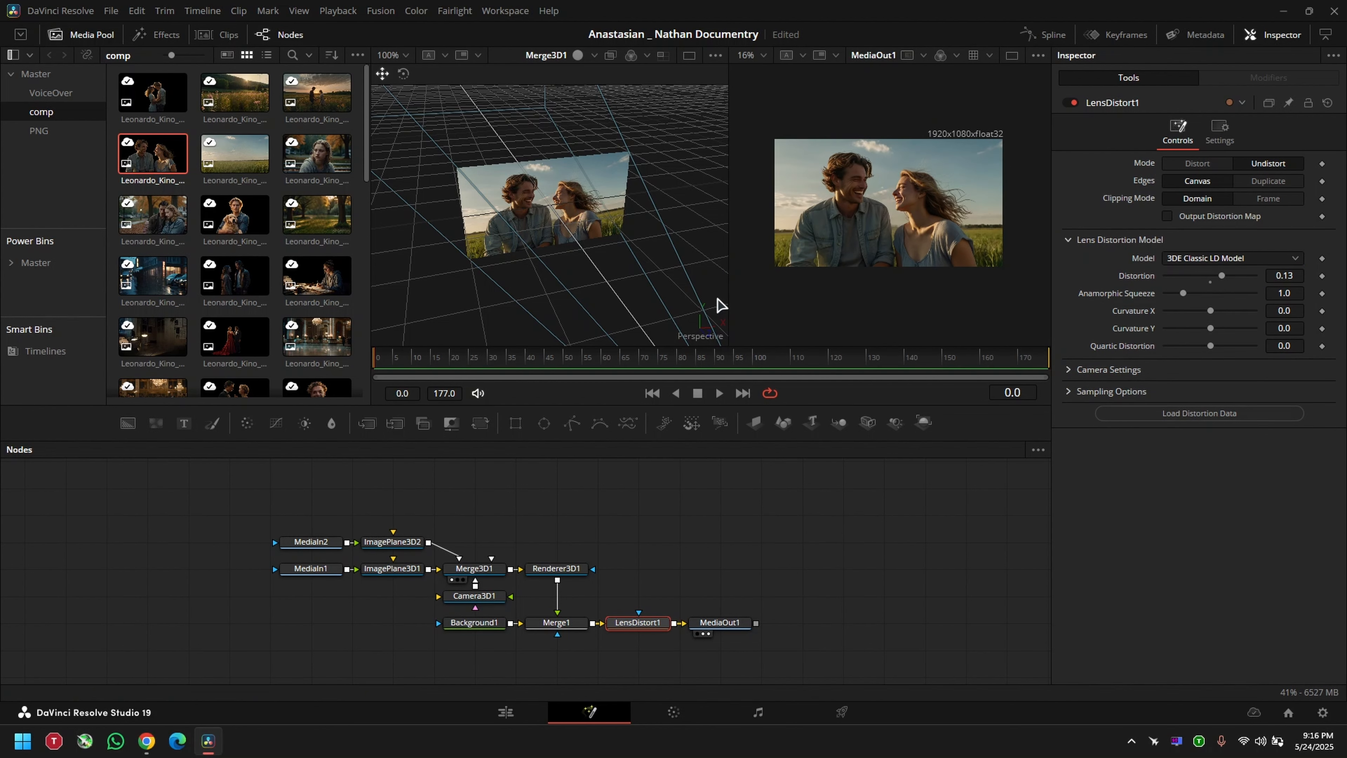
key("ctrl+p")
key("ctrl+p")
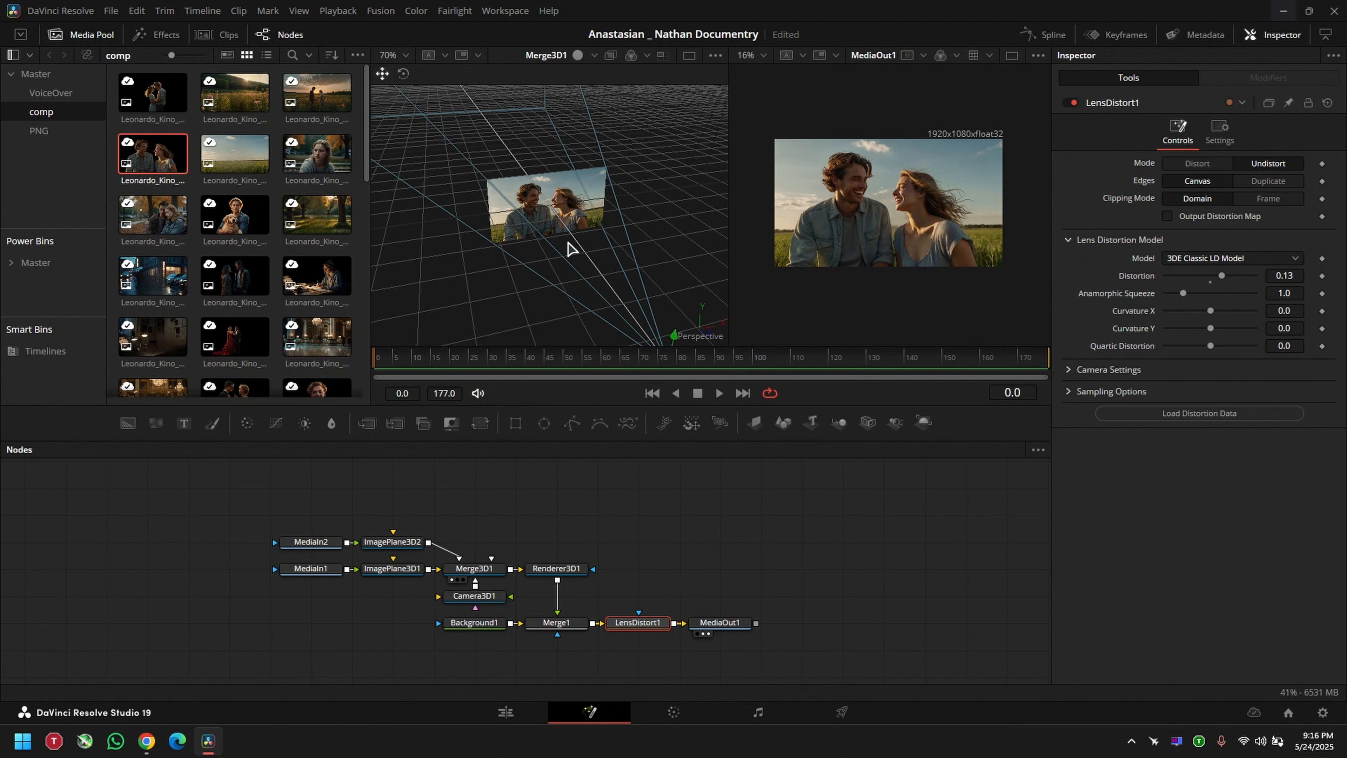
Step: Move the couple's ImagePlane3D2 toward the camera with a Z translation of 0.83
scroll(579, 202, "down", 5)
left_click_drag(621, 163, 589, 197)
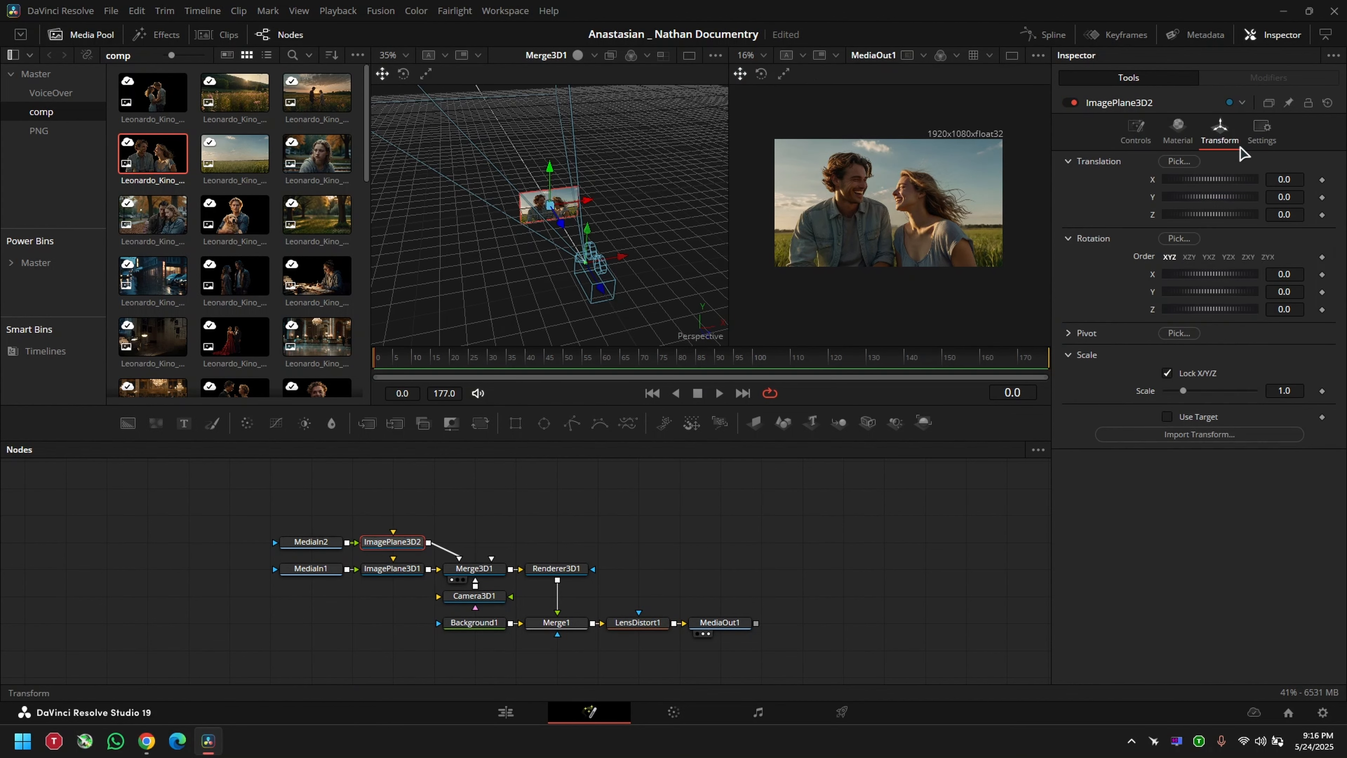
left_click_drag(1278, 214, 1323, 214)
mouse_move(480, 284)
left_mouse_down()
mouse_move(547, 239)
mouse_move(501, 300)
left_mouse_up()
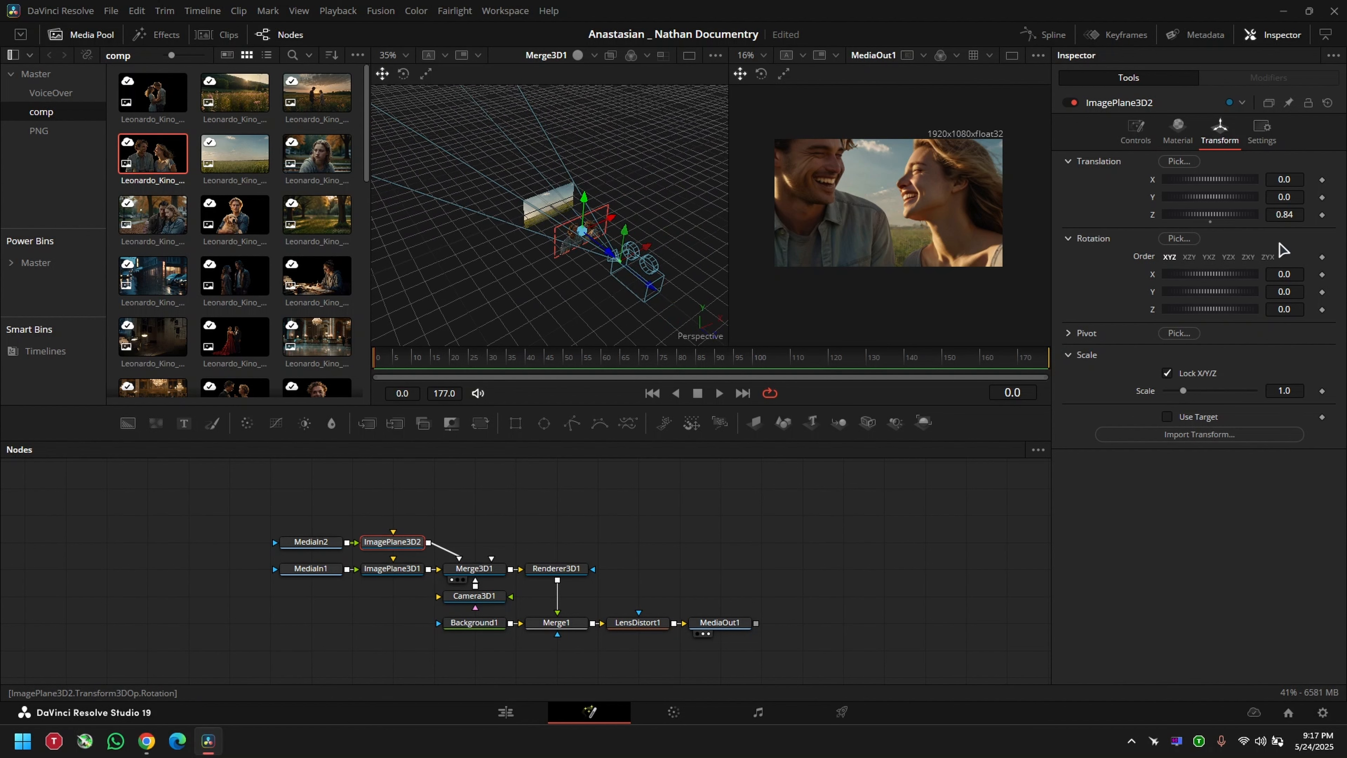
mouse_move(1278, 214)
left_mouse_down()
mouse_move(1247, 215)
mouse_move(1280, 214)
left_mouse_up()
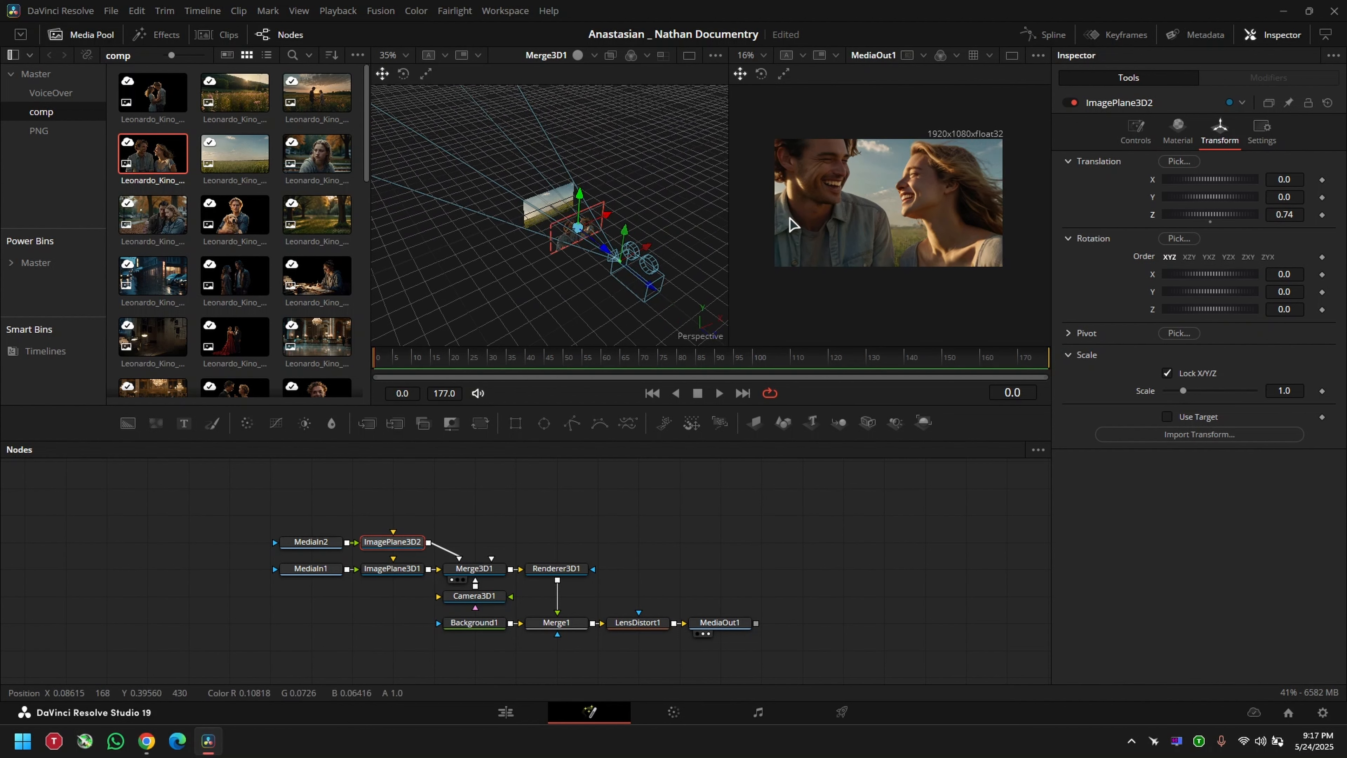
left_click_drag(663, 225, 595, 211)
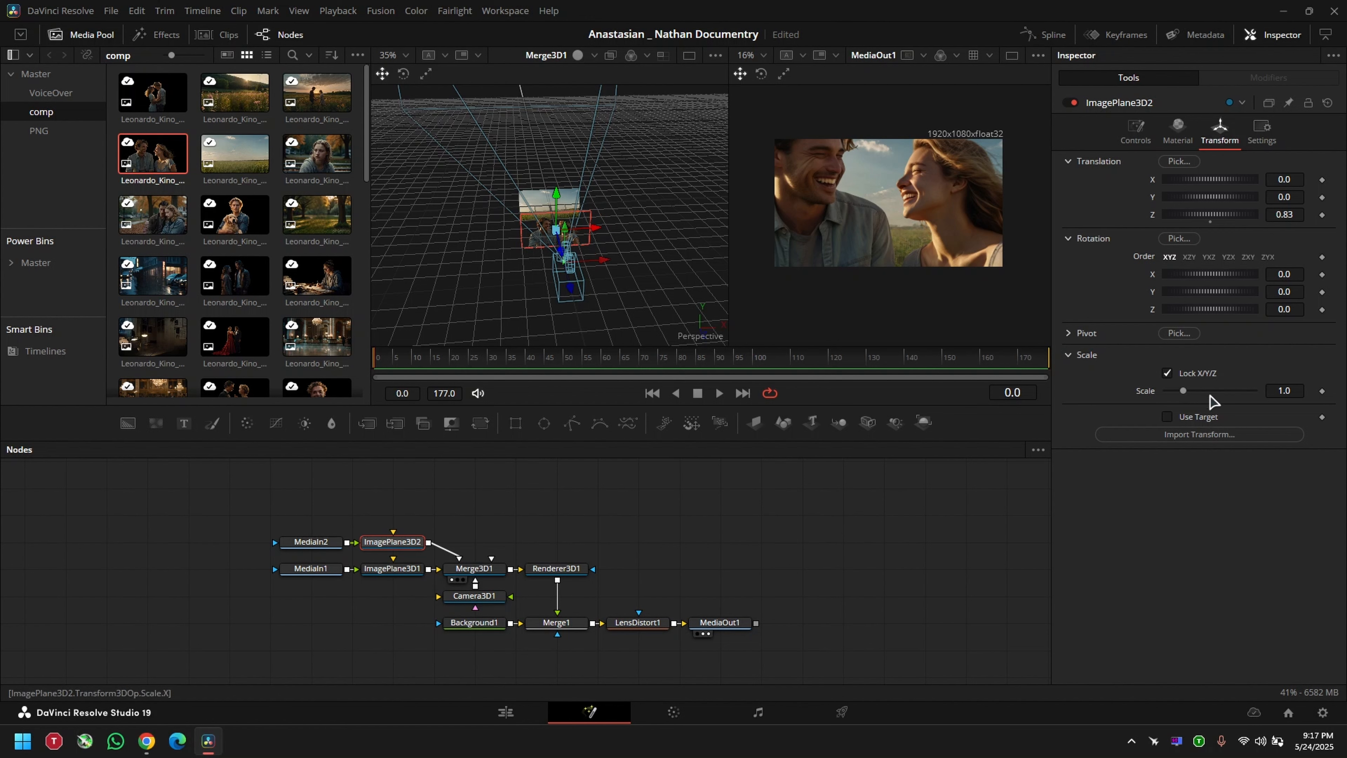
Step: Scale ImagePlane3D2 to 0.466 and set its translation to X 0.012 and Y -0.016 to fit the couple over the background
left_click_drag(1292, 392, 1104, 400)
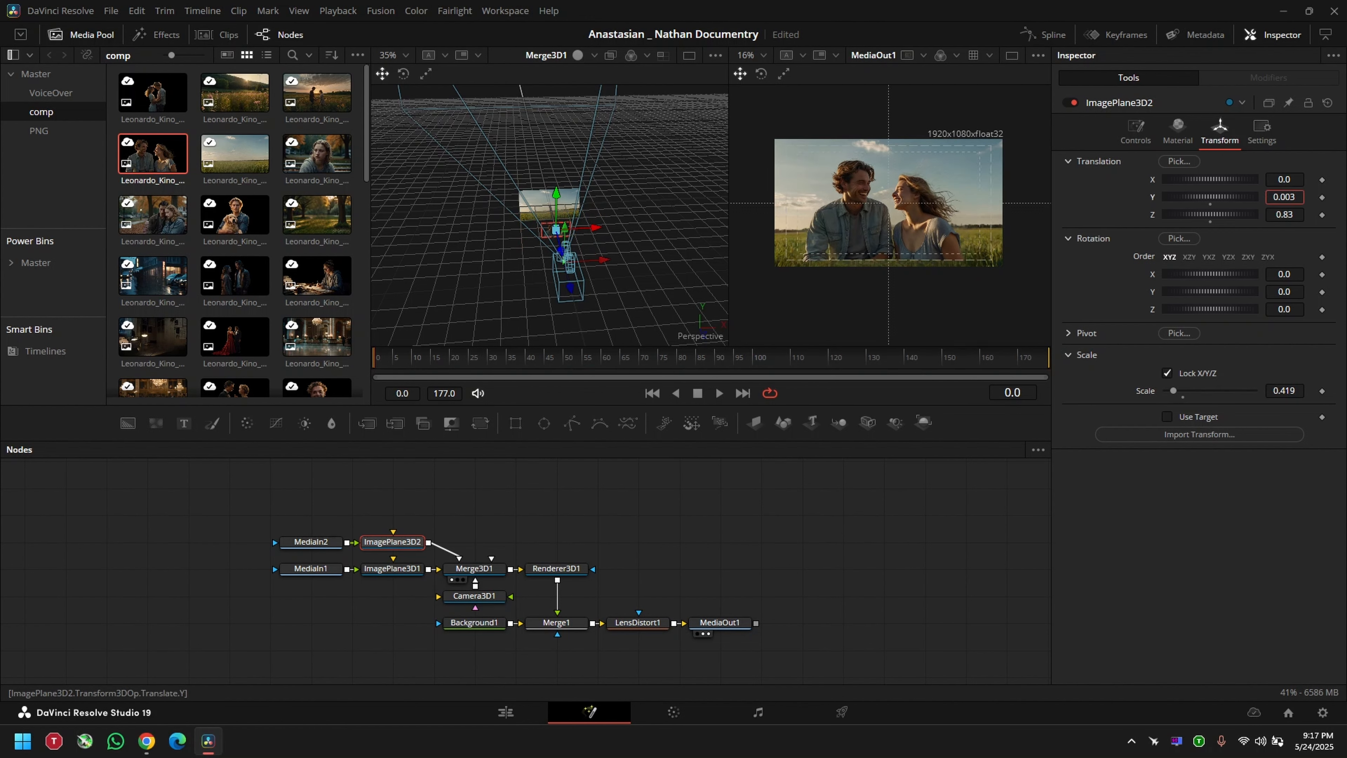
left_click_drag(1284, 197, 1278, 197)
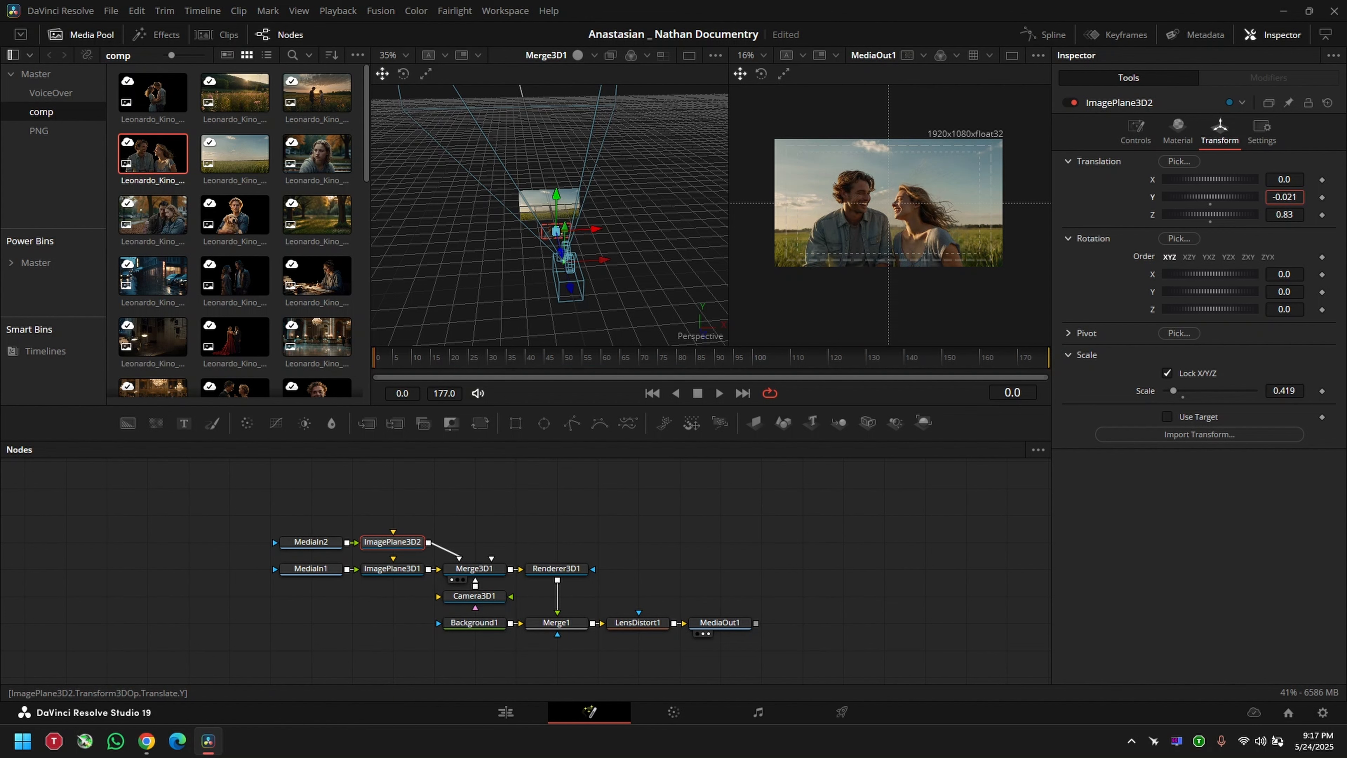
left_click_drag(1298, 391, 1304, 391)
left_click_drag(1284, 197, 1289, 179)
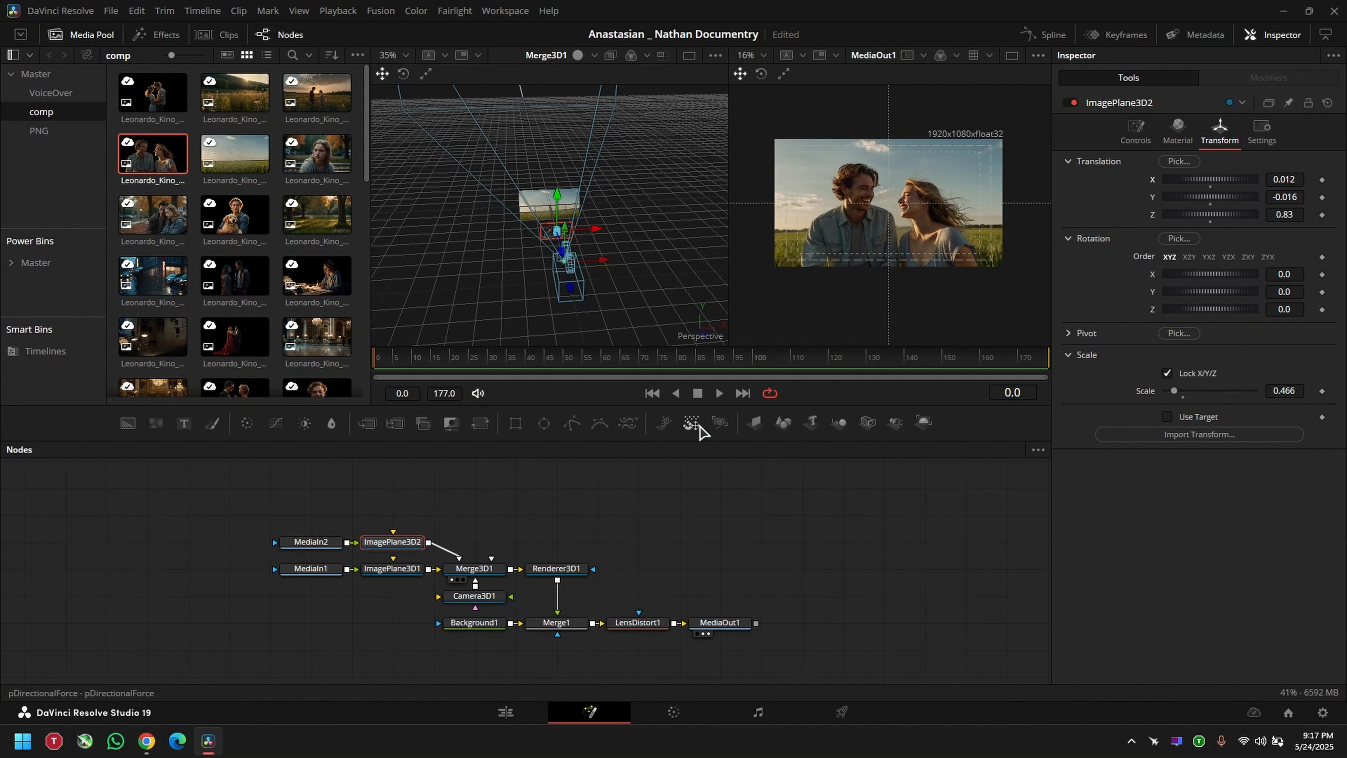
Step: Keyframe Camera3D1's X, Y and Z translation and its Z rotation at frame 170
left_click(475, 597)
scroll(603, 206, "down", 1)
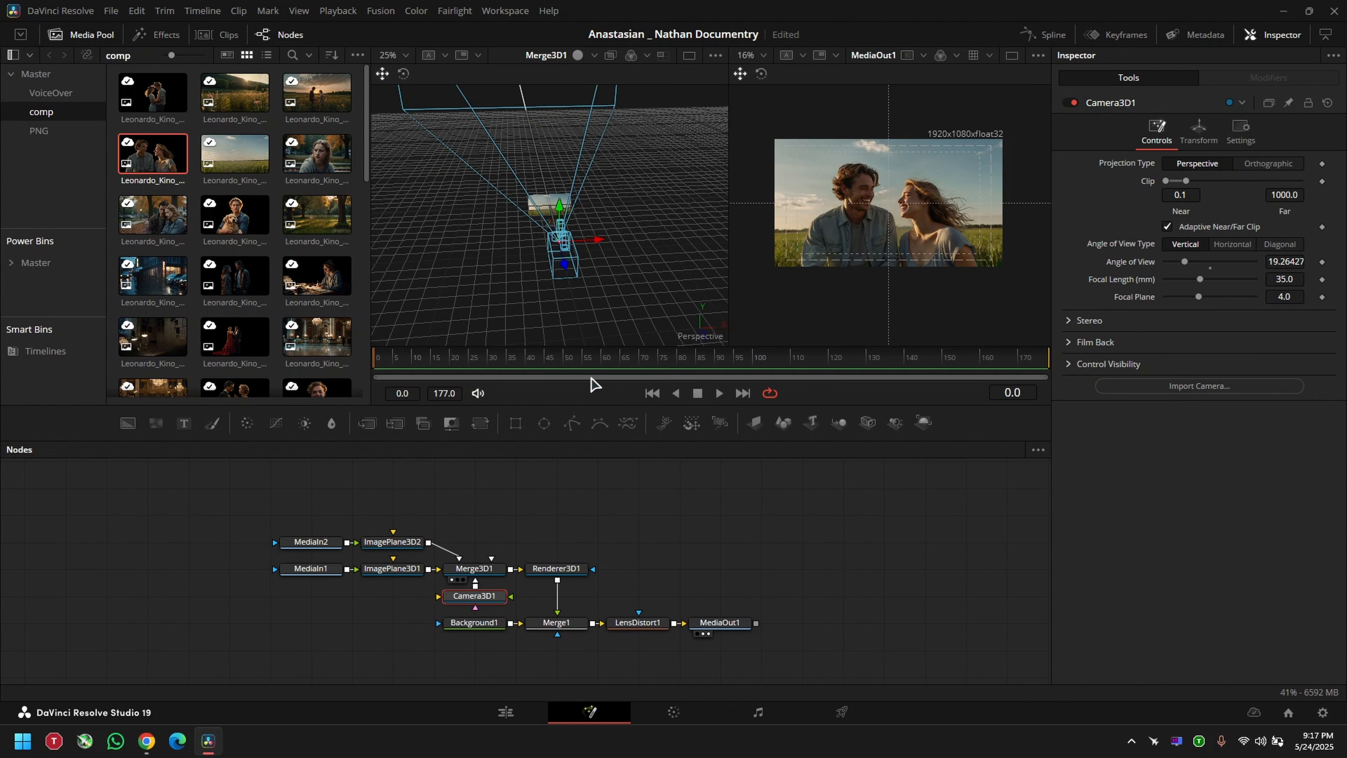
left_click(1199, 130)
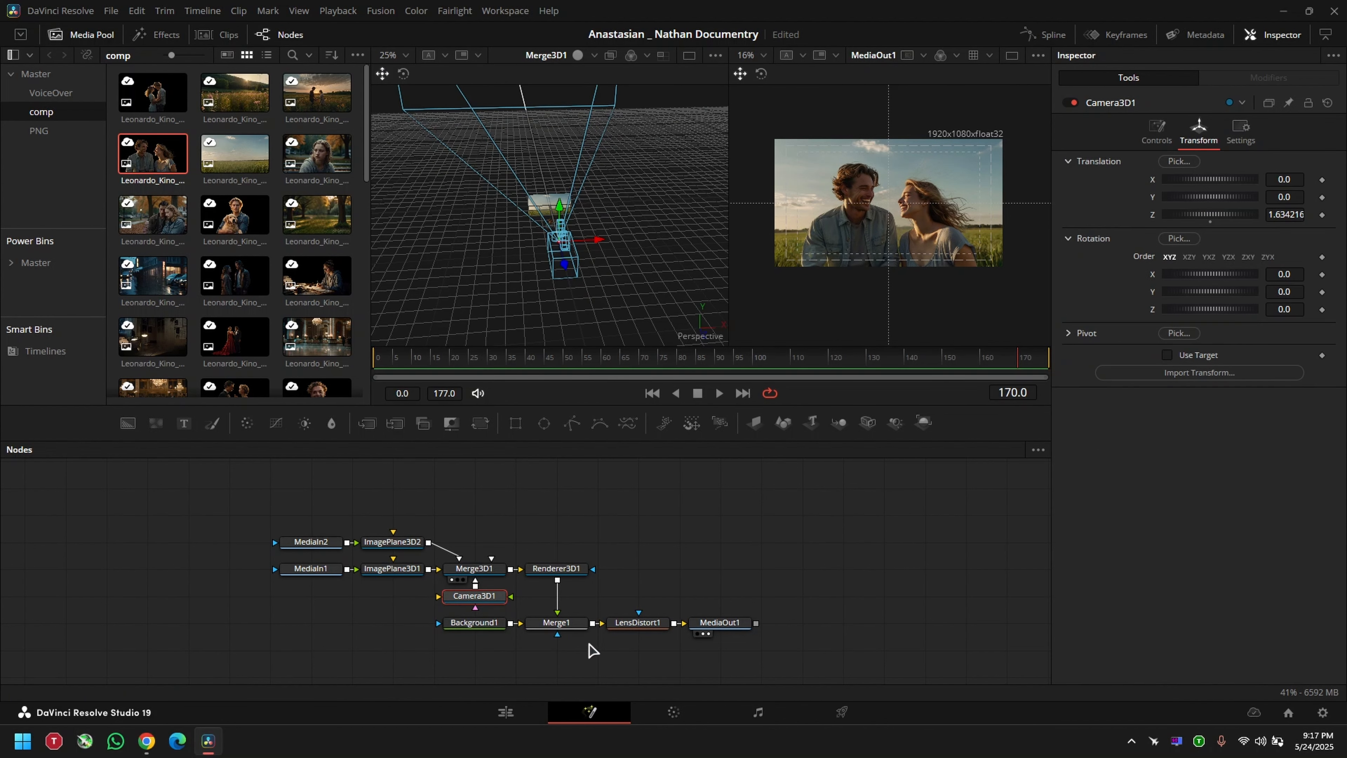
left_click(1323, 310)
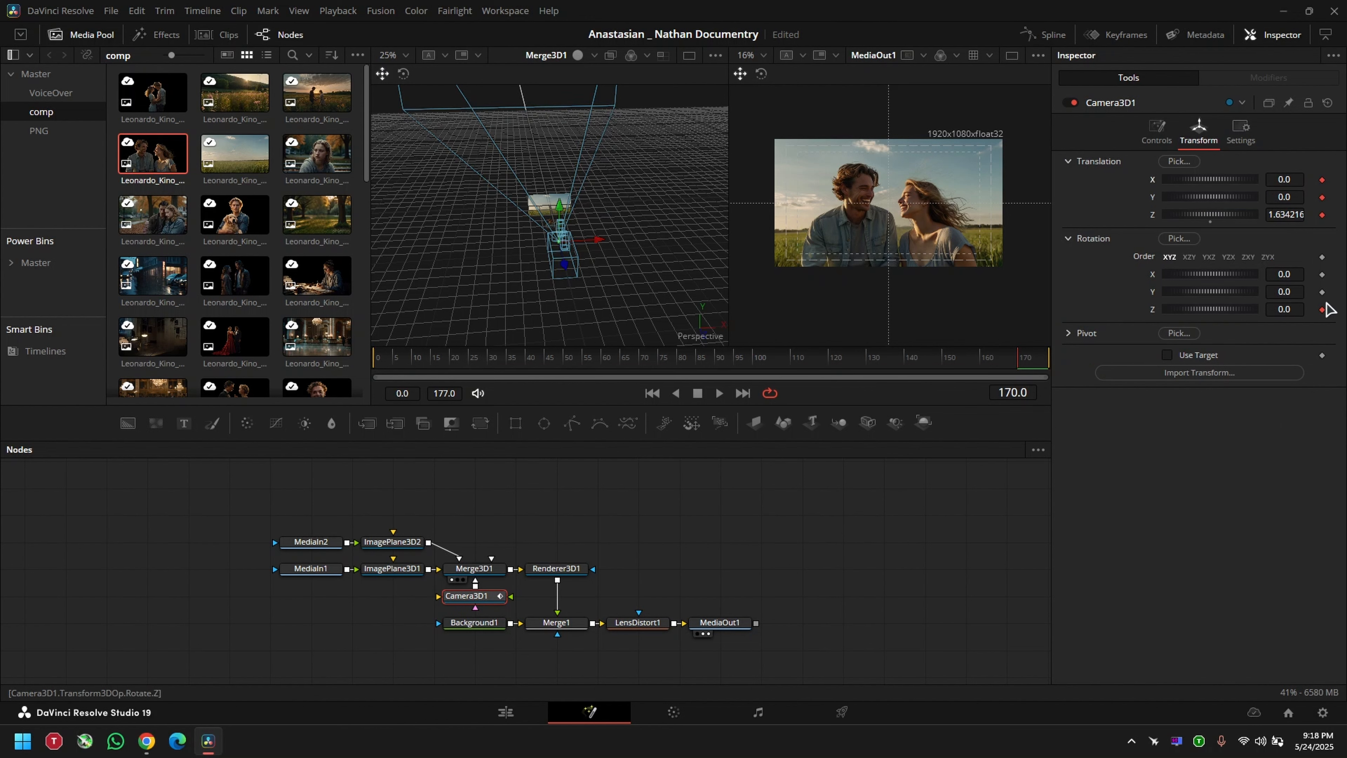
Step: At frame 0, set Camera3D1's translation to X 0.058, Y -0.007, Z 1.284216, tilt its Z rotation toward the woman, and preview the move
left_click_drag(1017, 365, 991, 365)
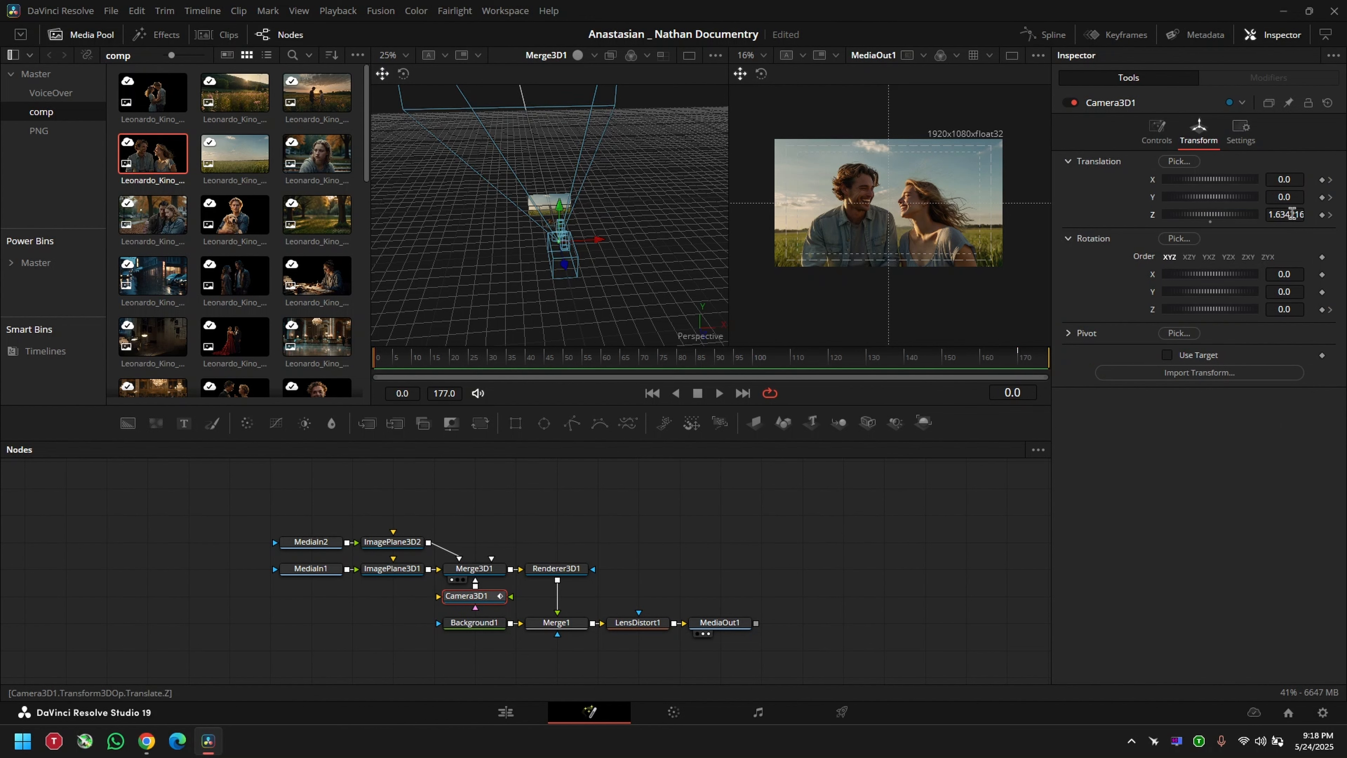
mouse_move(1295, 214)
left_mouse_down()
mouse_move(1277, 214)
mouse_move(1305, 179)
mouse_move(1281, 198)
left_mouse_up()
left_click_drag(1284, 310, 1311, 311)
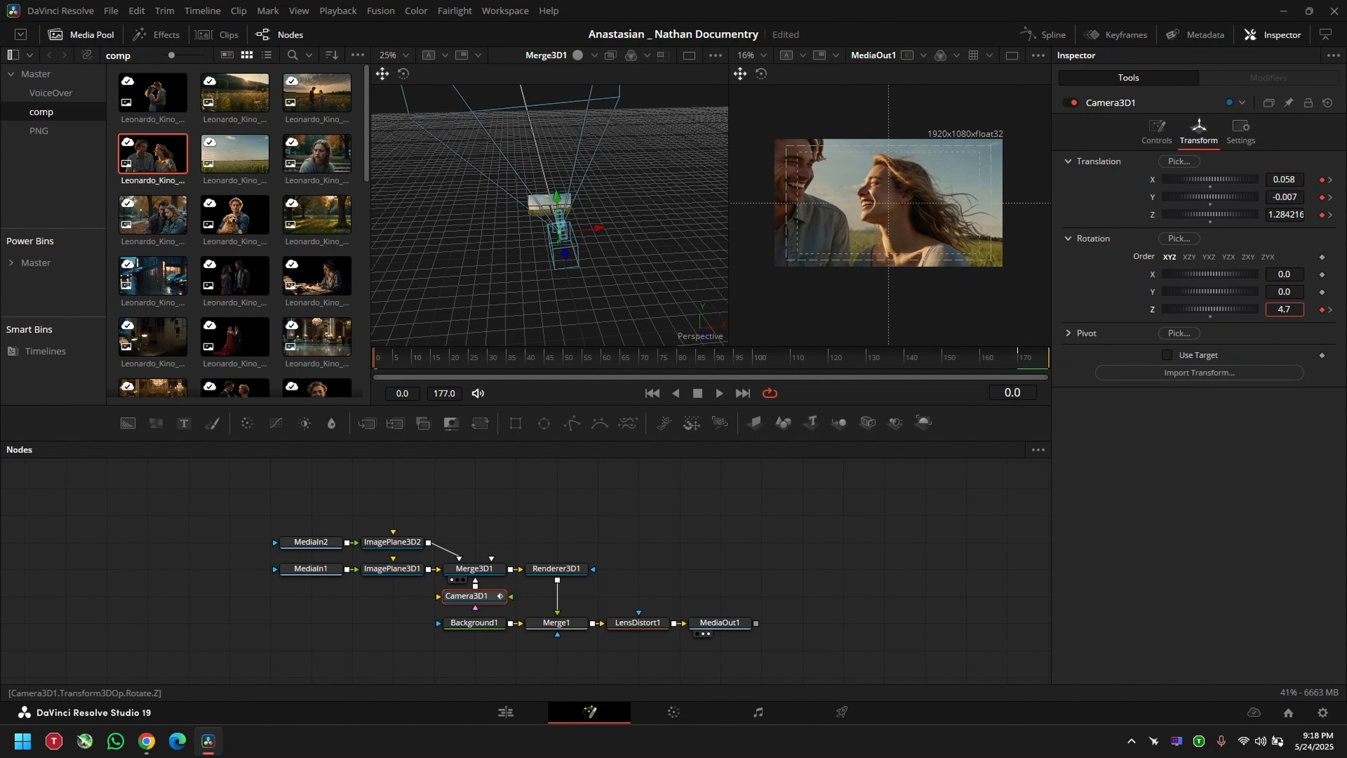
left_click(411, 361)
left_click(446, 366)
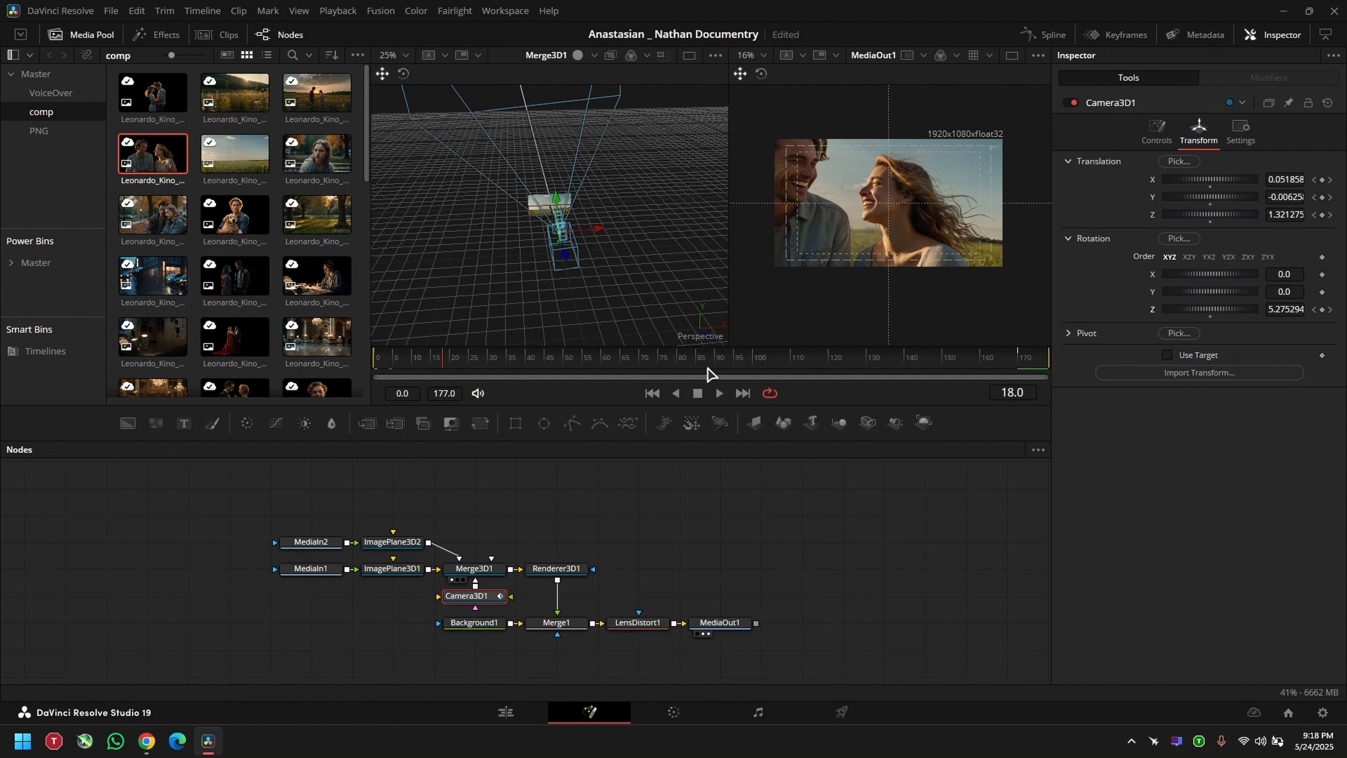
left_click_drag(779, 378, 1056, 389)
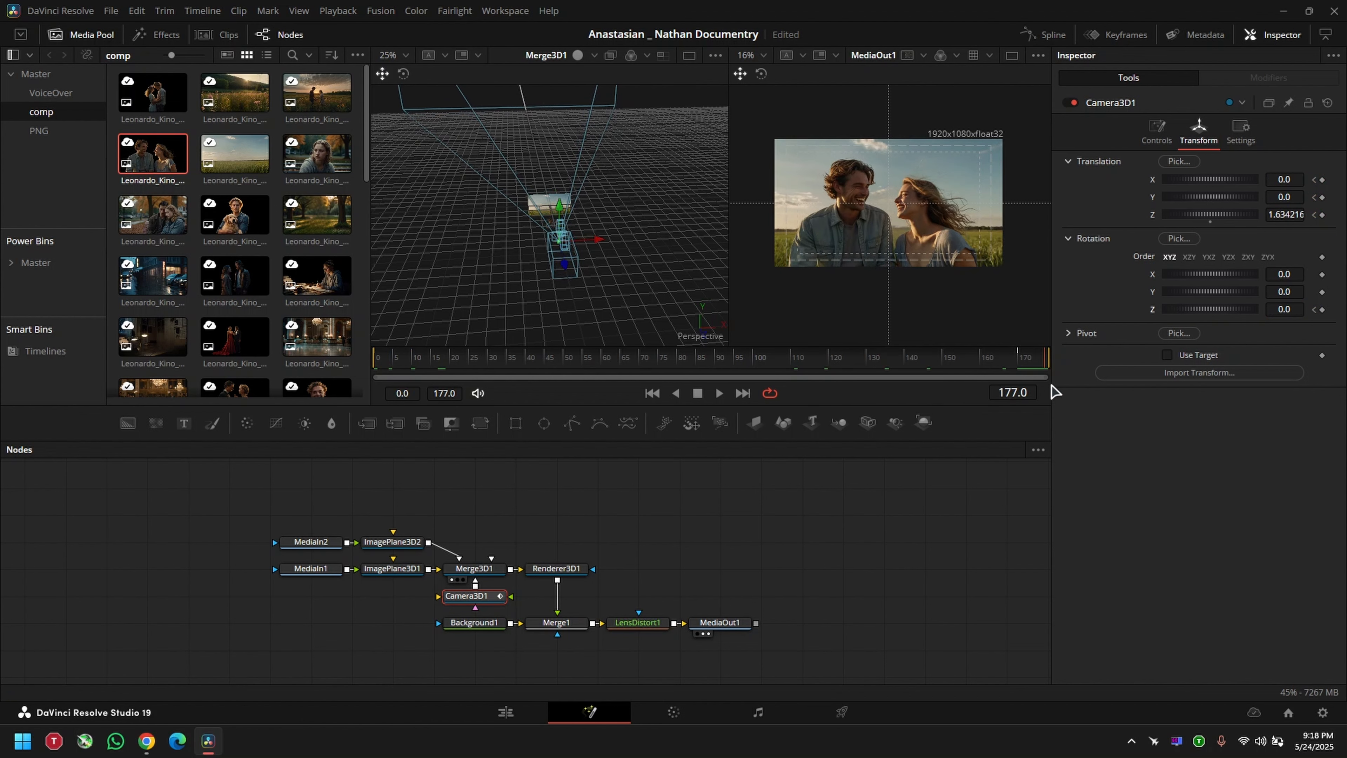
Step: Smooth all of Camera3D1's animation curves in the Spline editor and raise the Ease In to about 79.9
left_click(1058, 38)
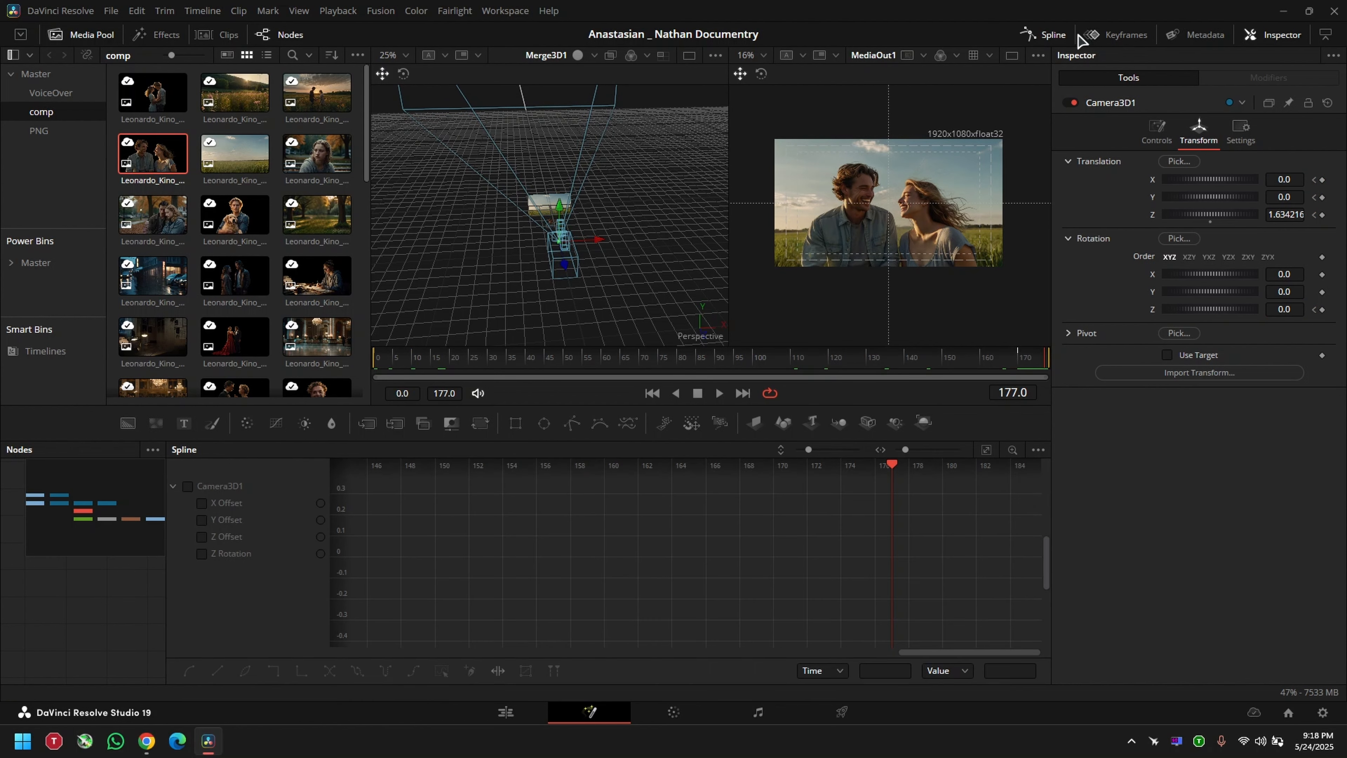
left_click(188, 486)
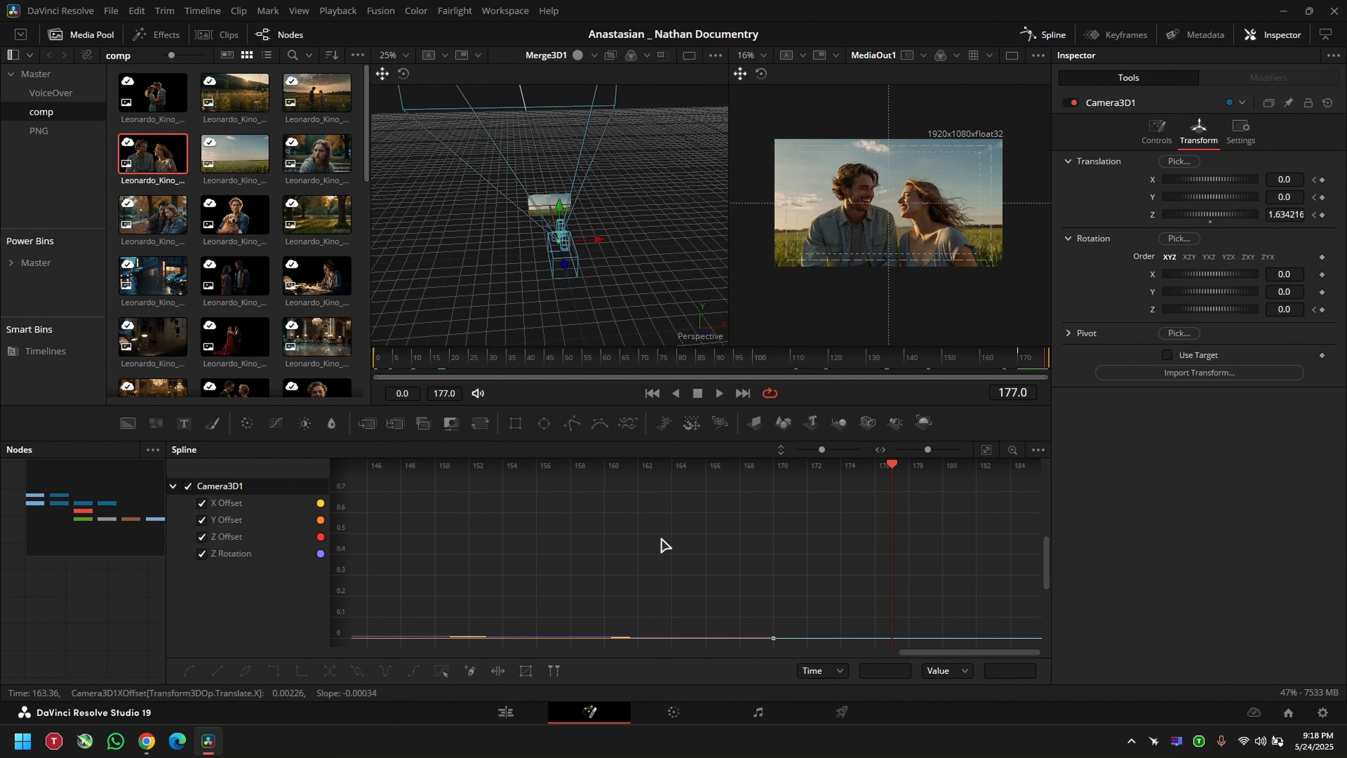
left_click(986, 449)
key("Delete")
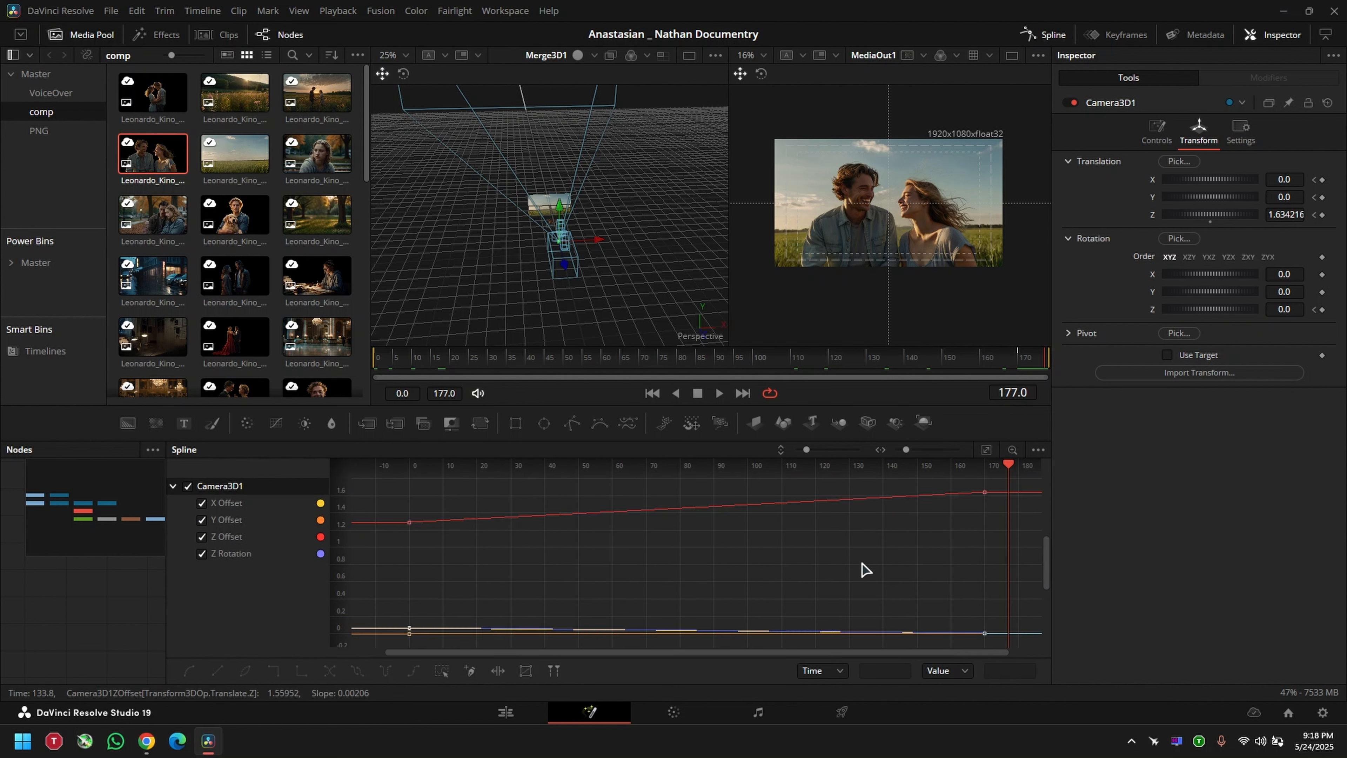
key("ctrl+z")
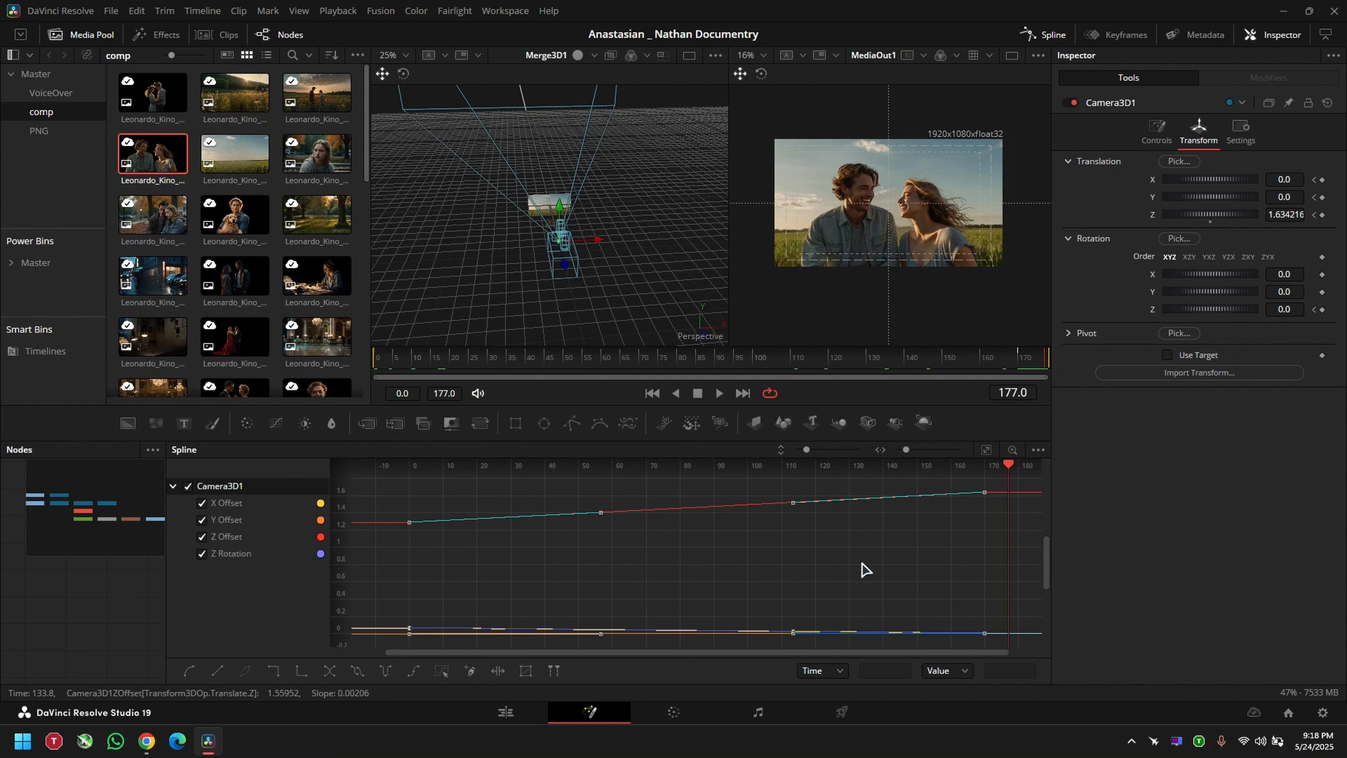
key("t")
left_click_drag(895, 468, 913, 467)
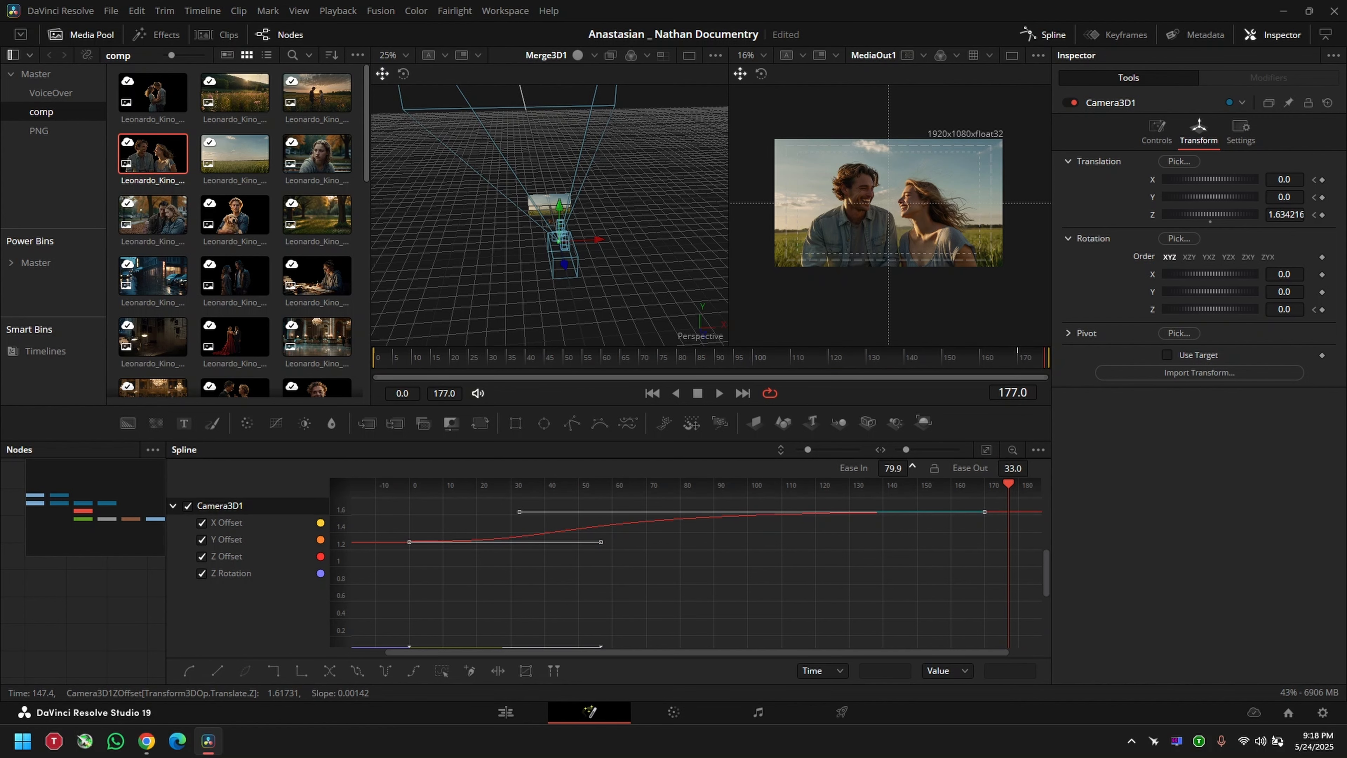
Step: Return to the Edit page and play the timeline across the start of the new couple composition with the sound muted
left_click(505, 712)
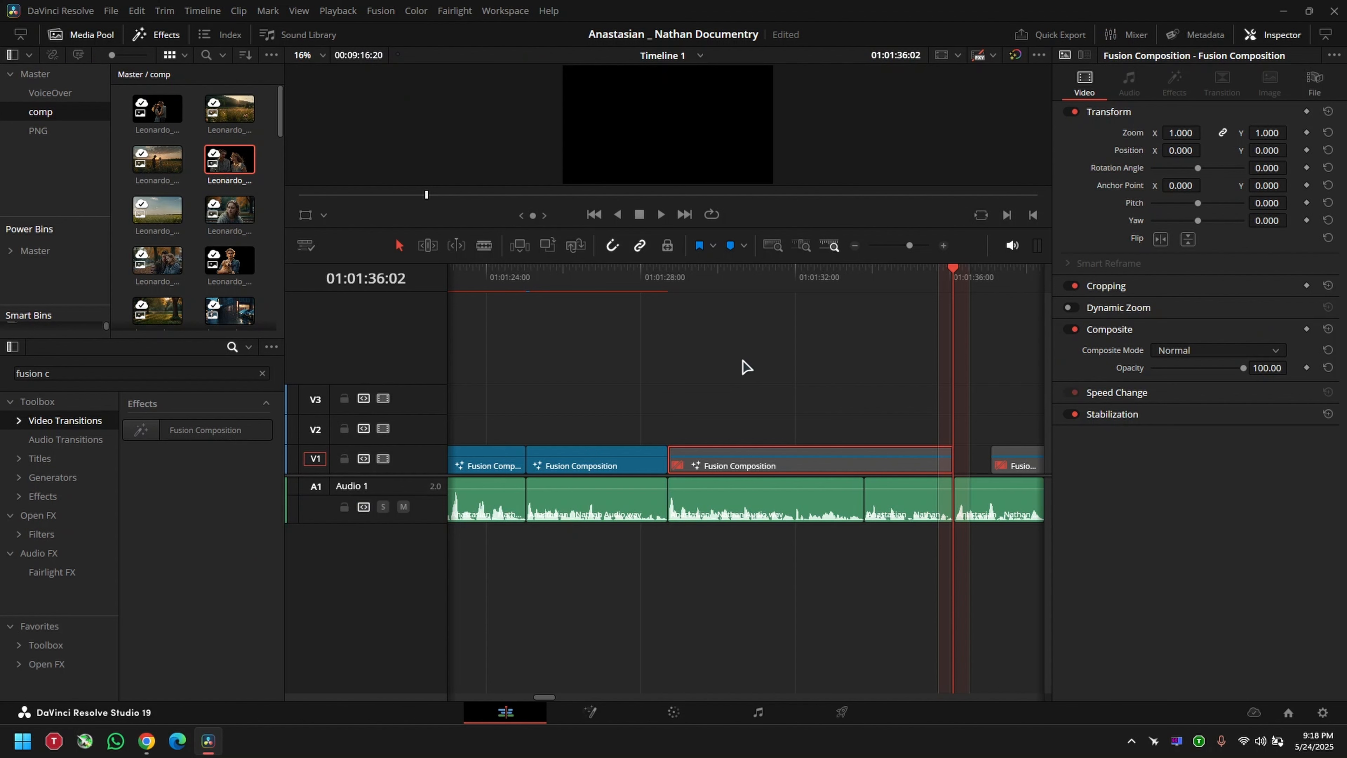
left_click(658, 281)
key("space")
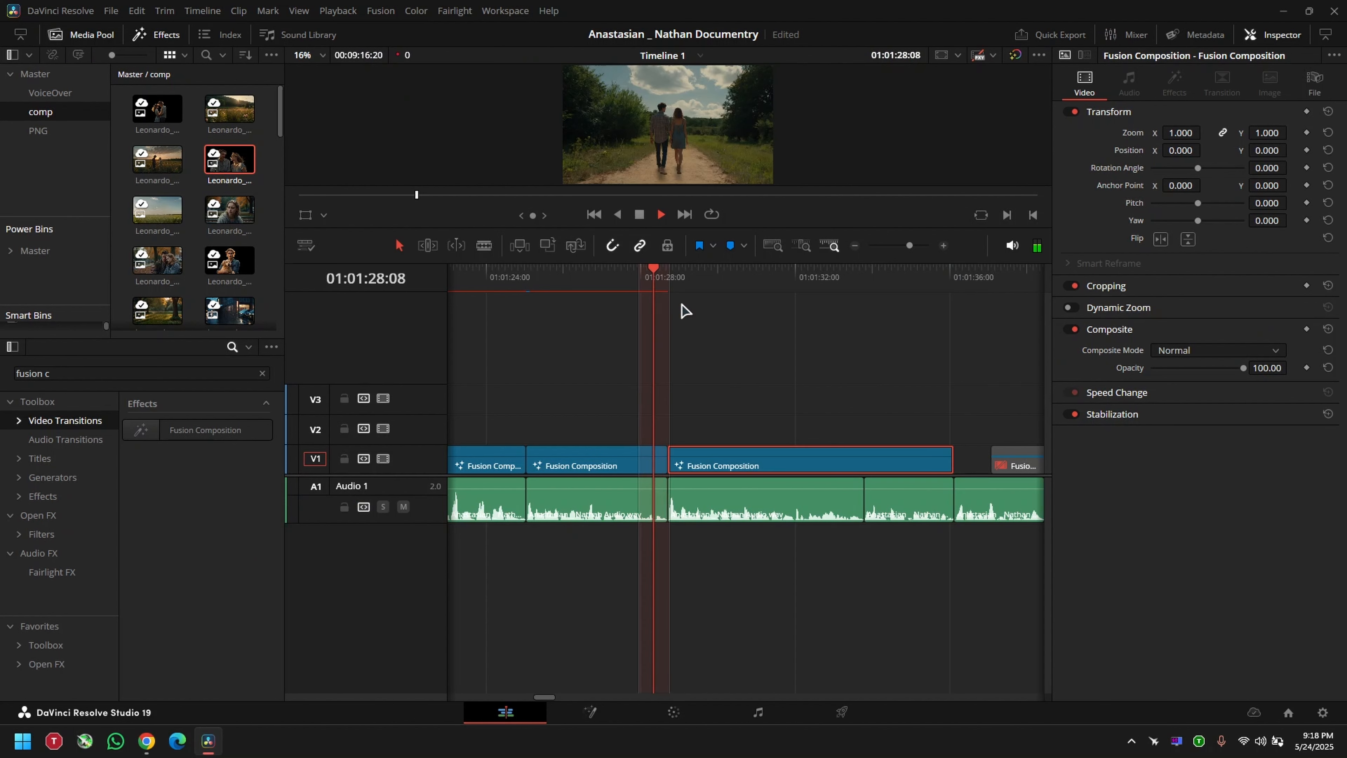
key("XF86AudioMute")
key("space")
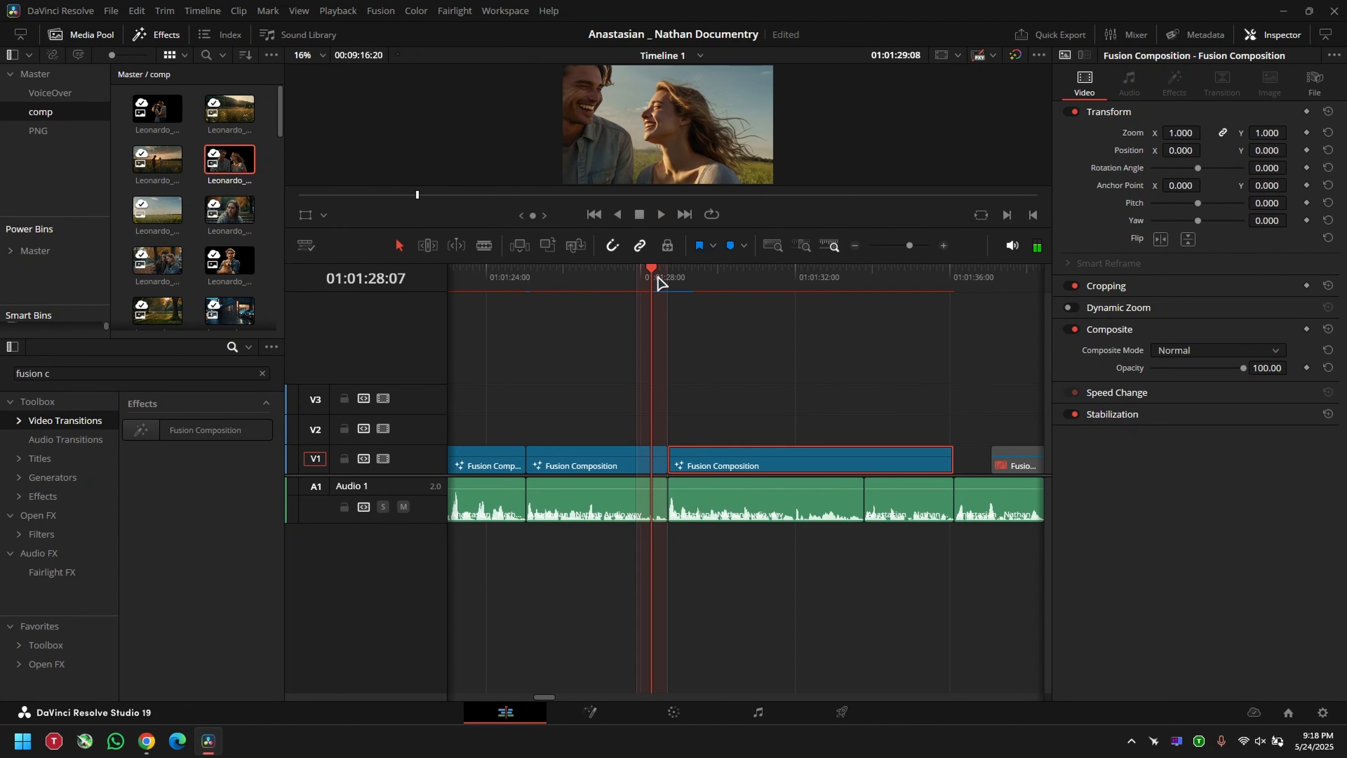
key("space")
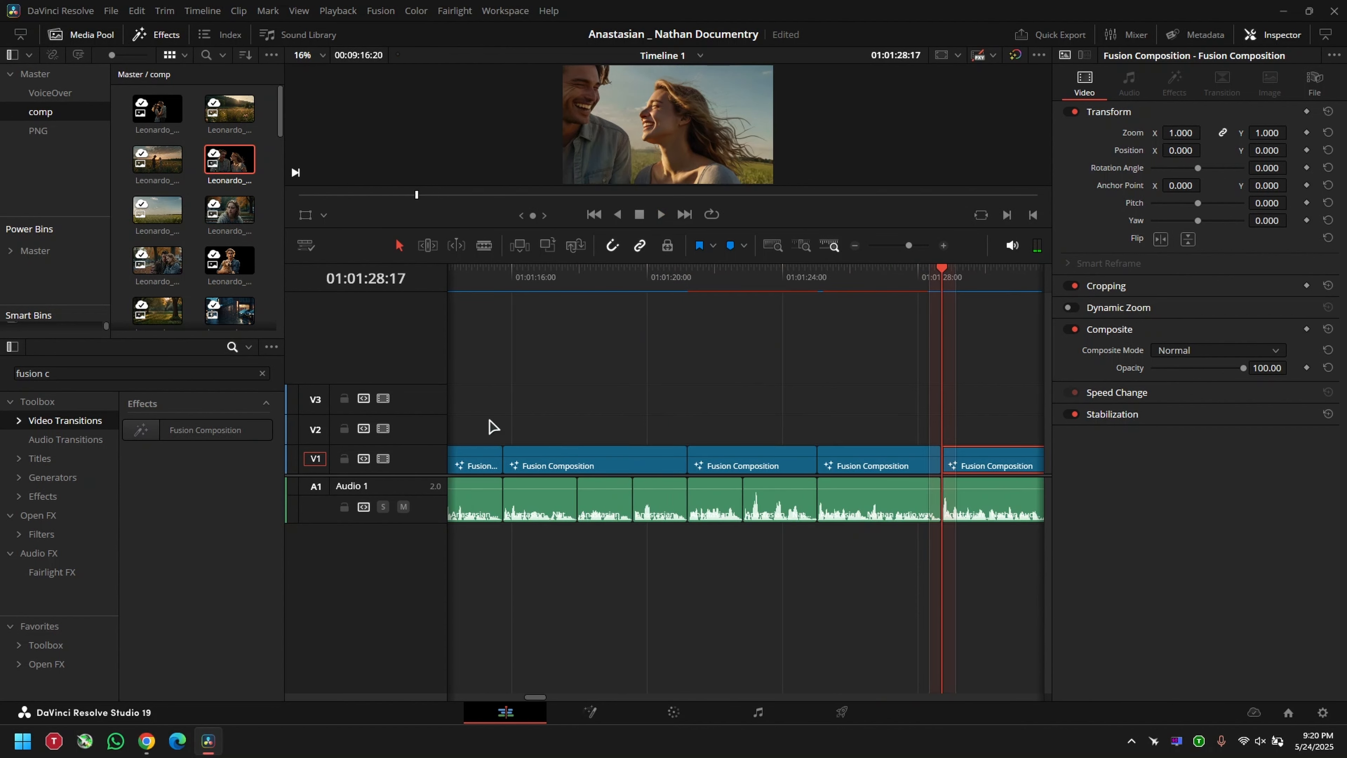
Step: Search the effects for "paper" and apply the 06 PaperRip transition at the cut before the couple composition
left_click(138, 375)
key("ctrl+a")
key("BackSpace")
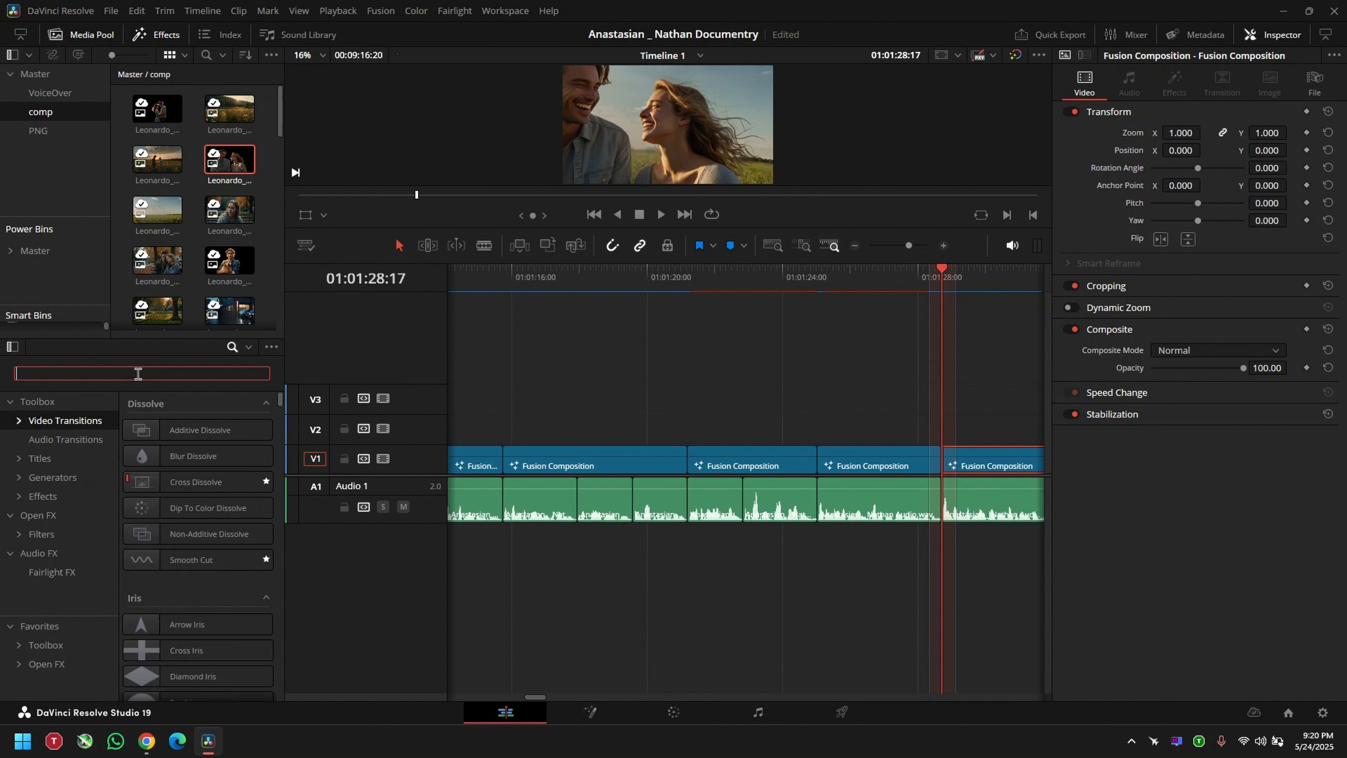
type("paper")
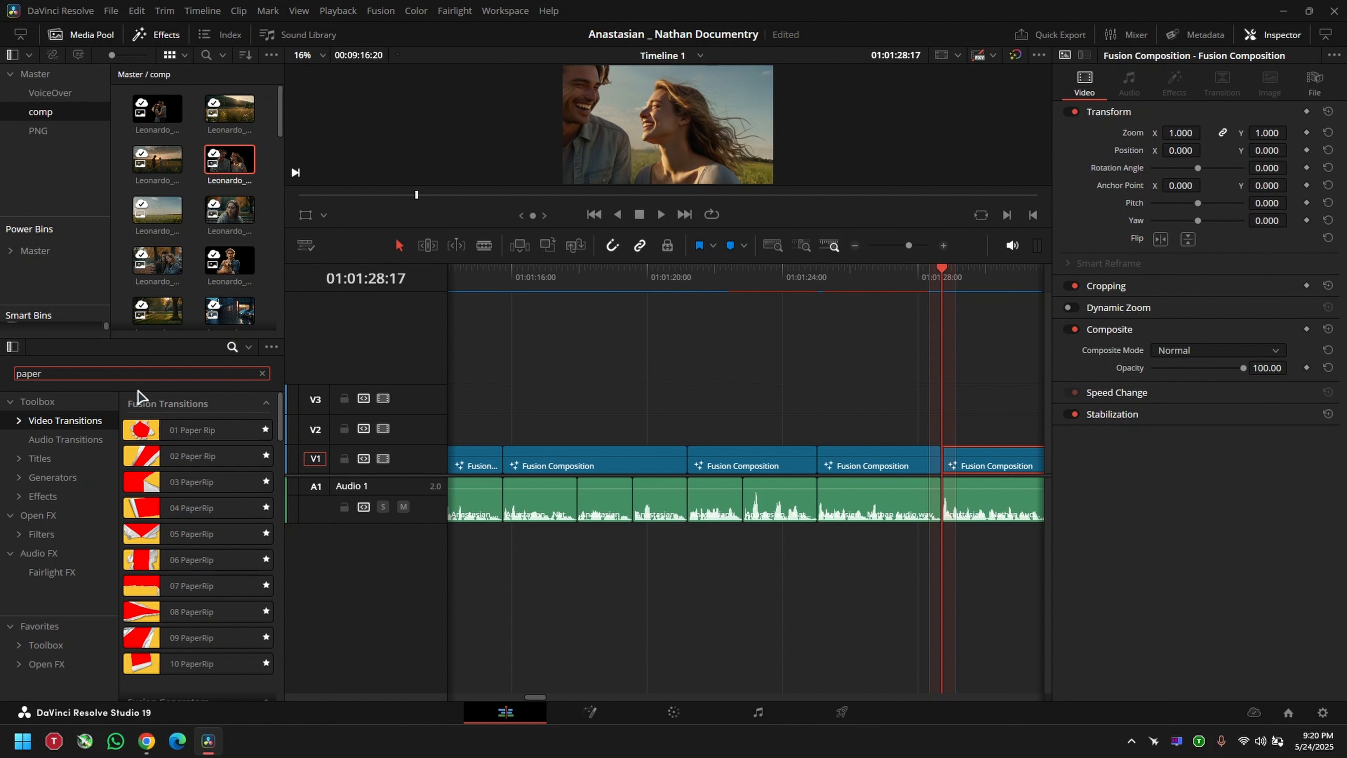
left_click_drag(960, 433, 941, 456)
scroll(769, 313, "up", 3)
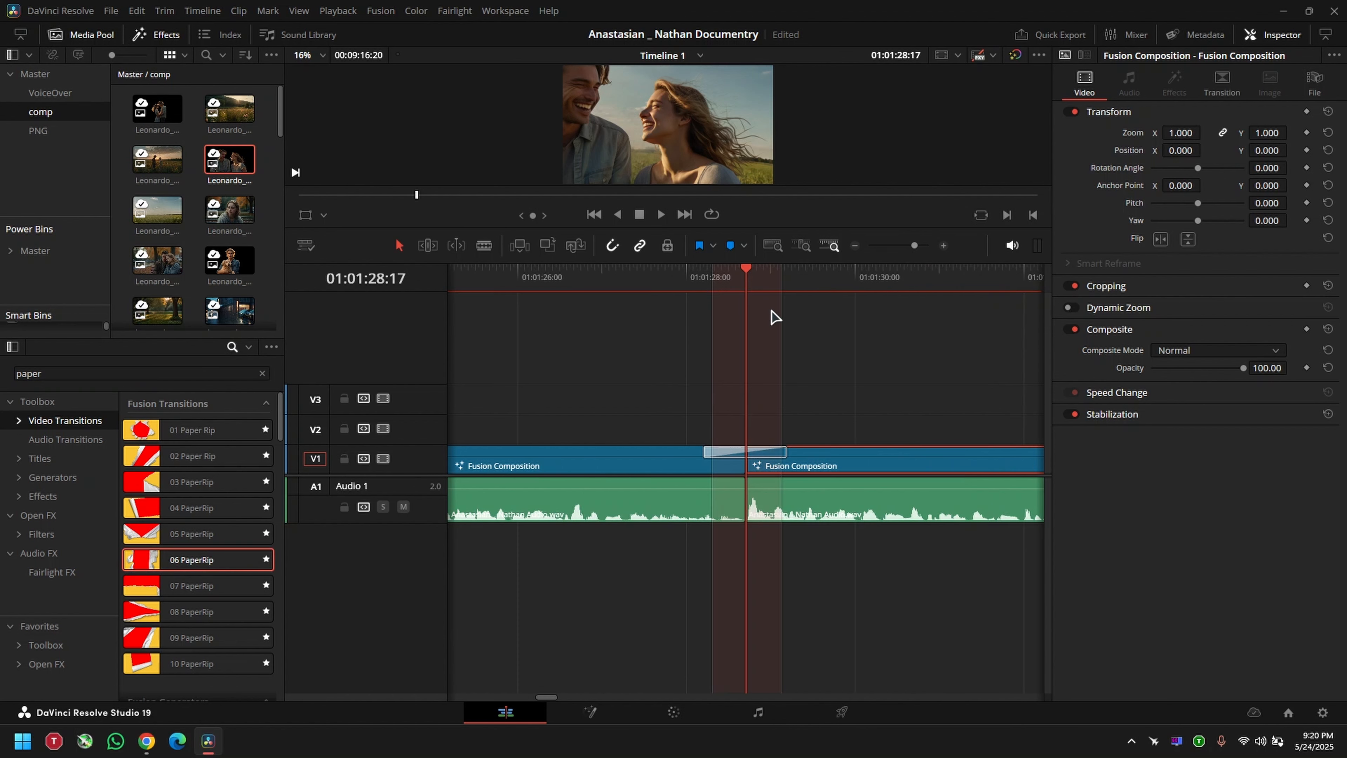
Step: Play back the paper rip transition and the couple composition to review the animation
left_click(706, 280)
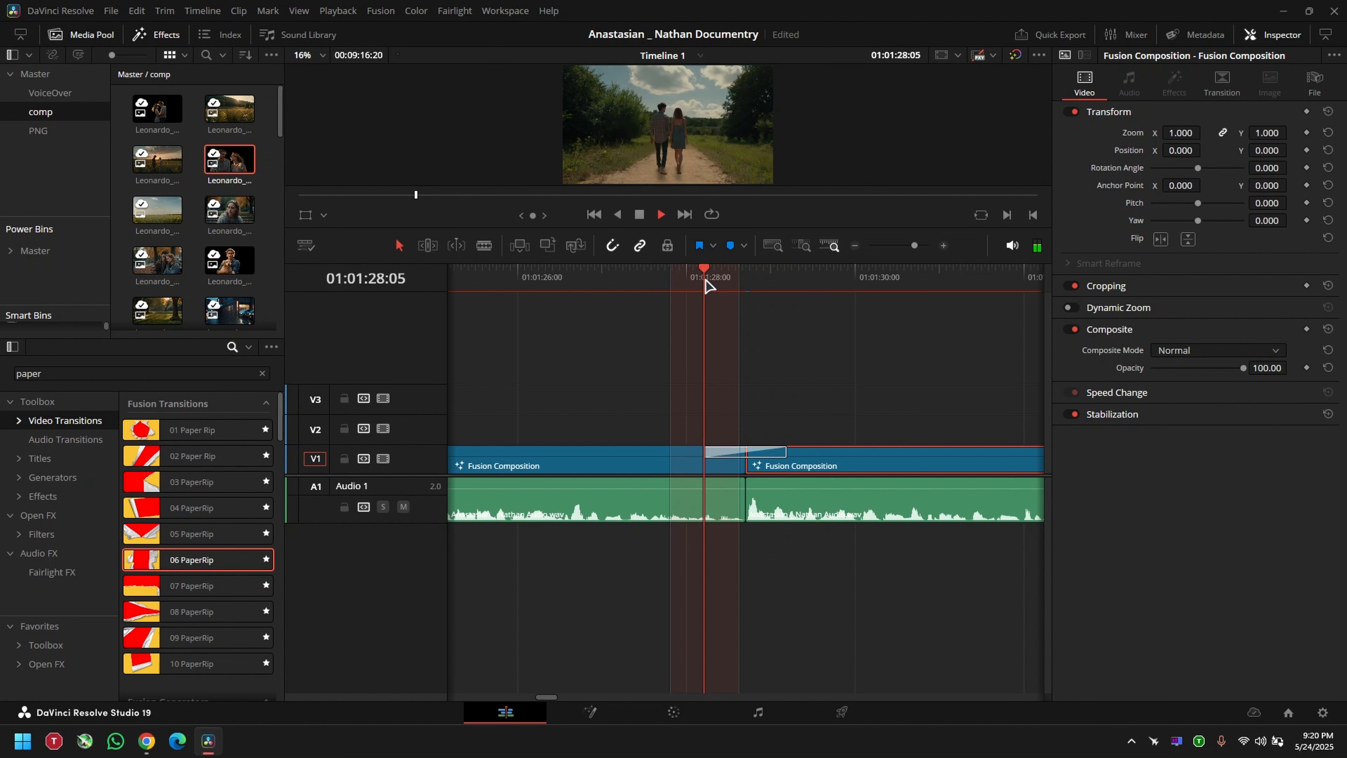
key("space")
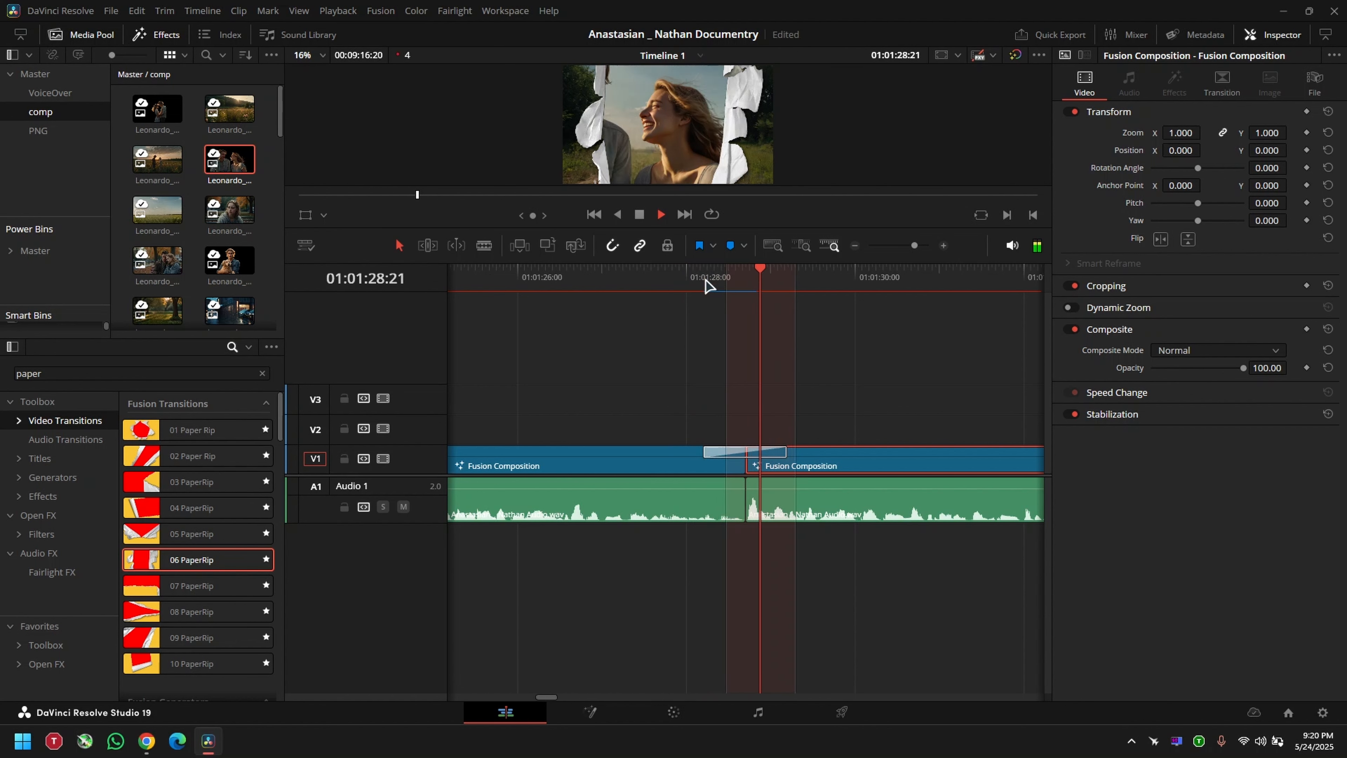
scroll(724, 321, "down", 2)
left_click(647, 279)
left_click_drag(647, 283, 611, 304)
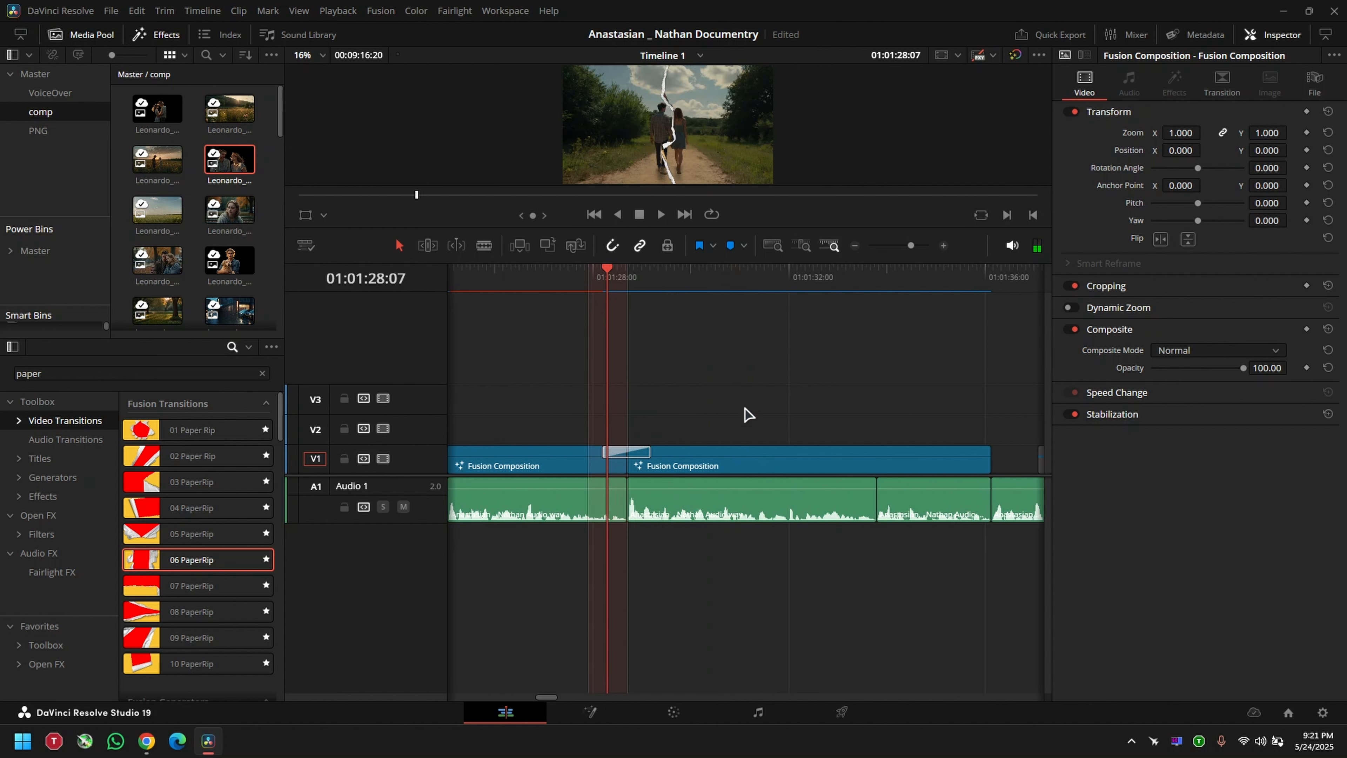
key("space")
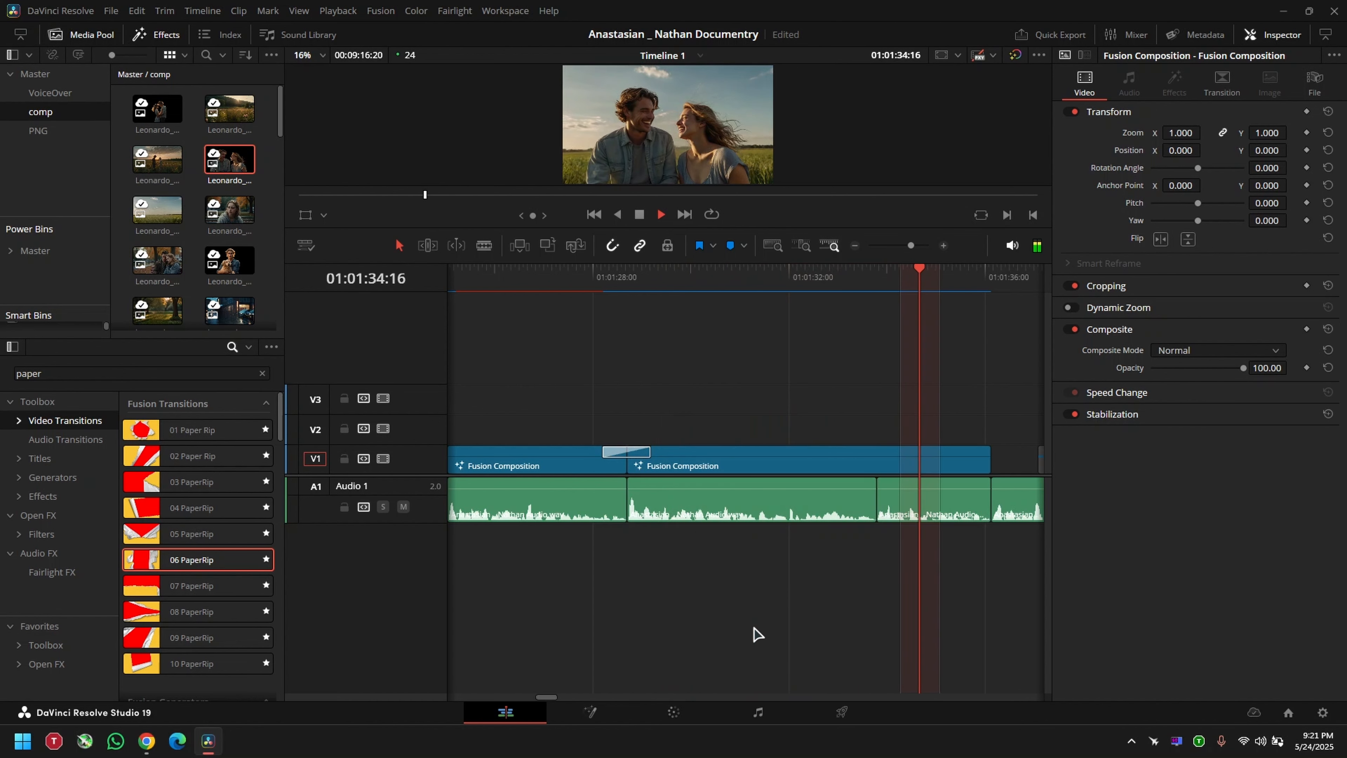
key("space")
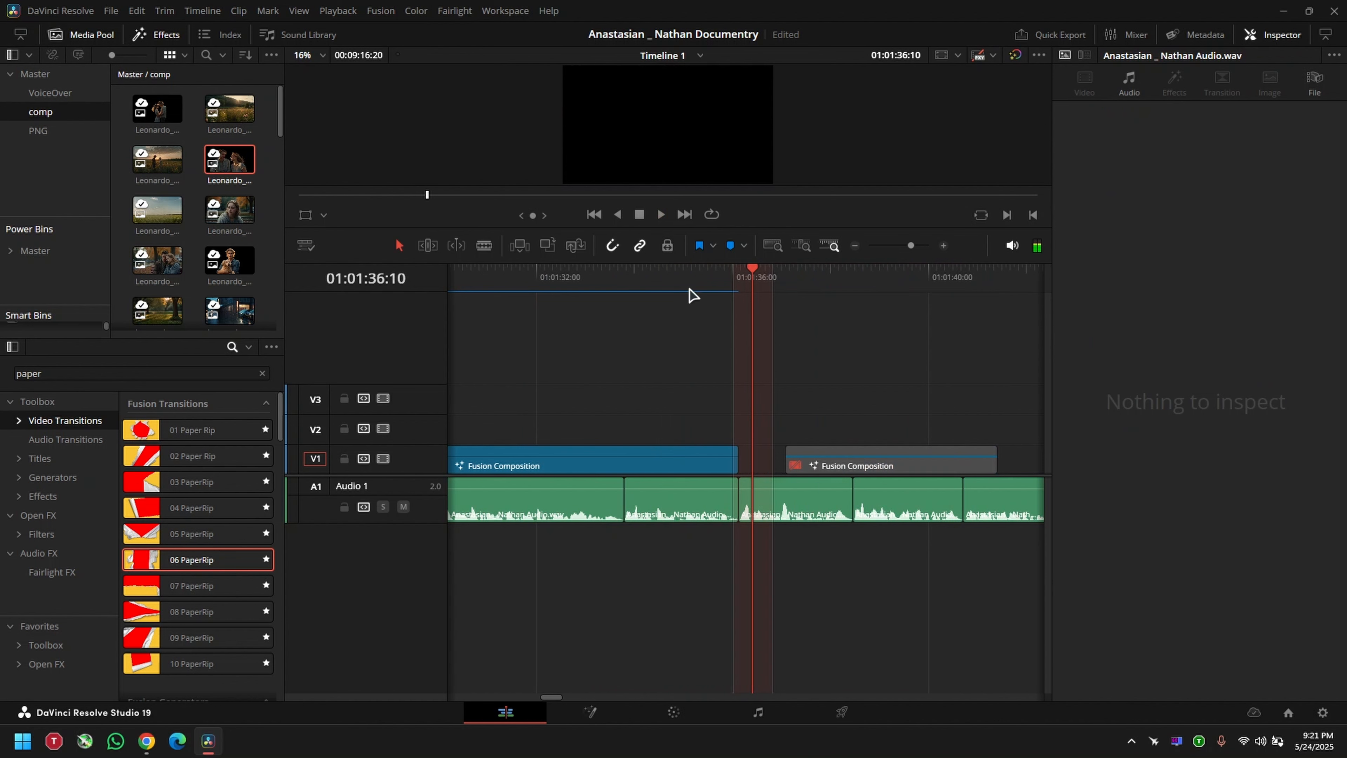
left_click_drag(629, 282, 614, 289)
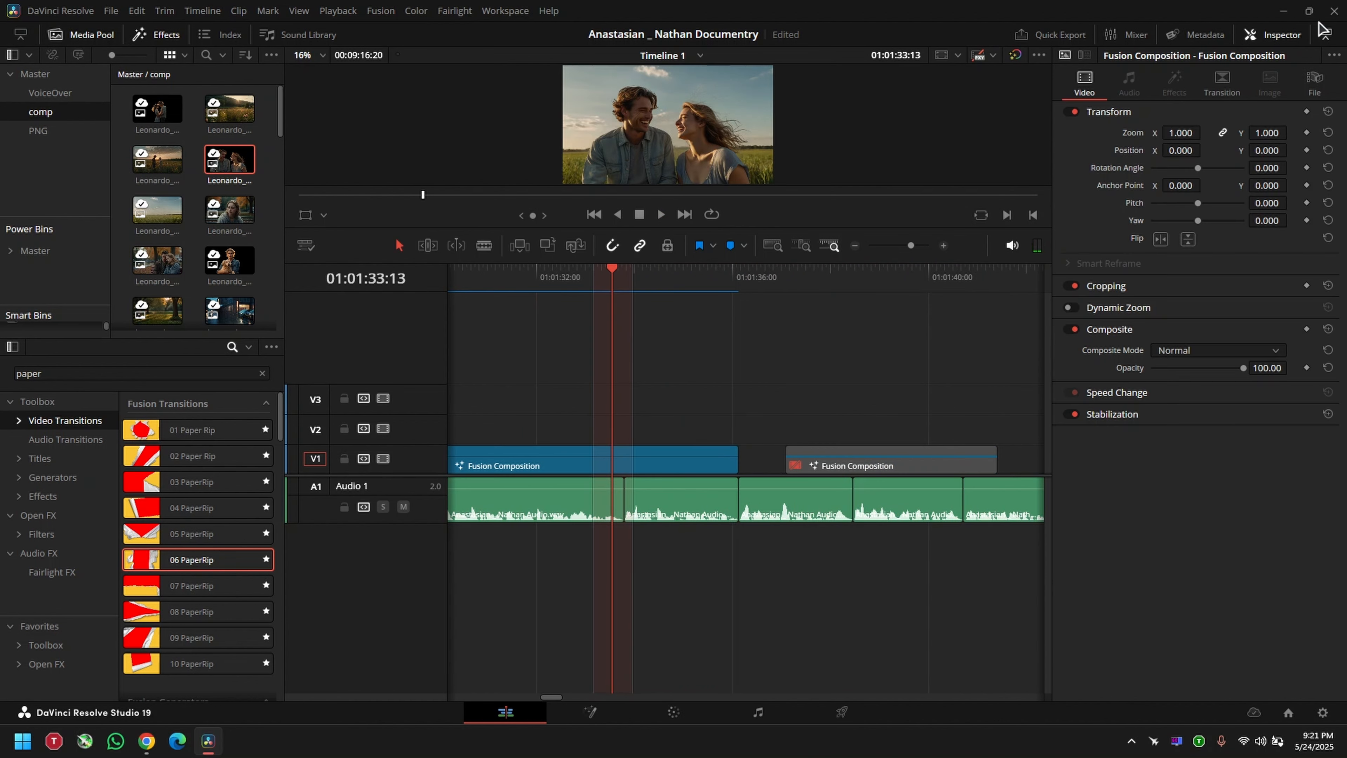
Step: Minimise DaVinci Resolve and the open browser window to clear the desktop
left_click(1291, 9)
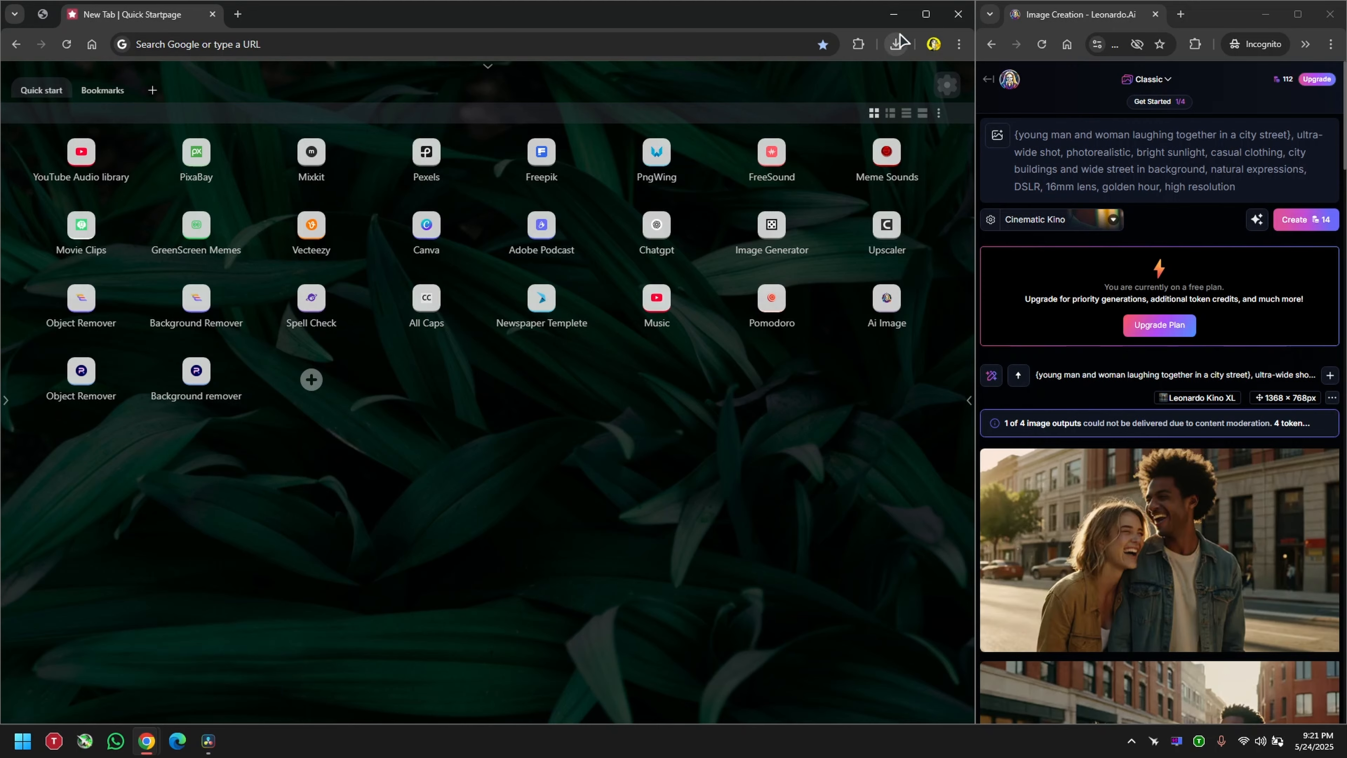
left_click(894, 14)
left_click(1266, 14)
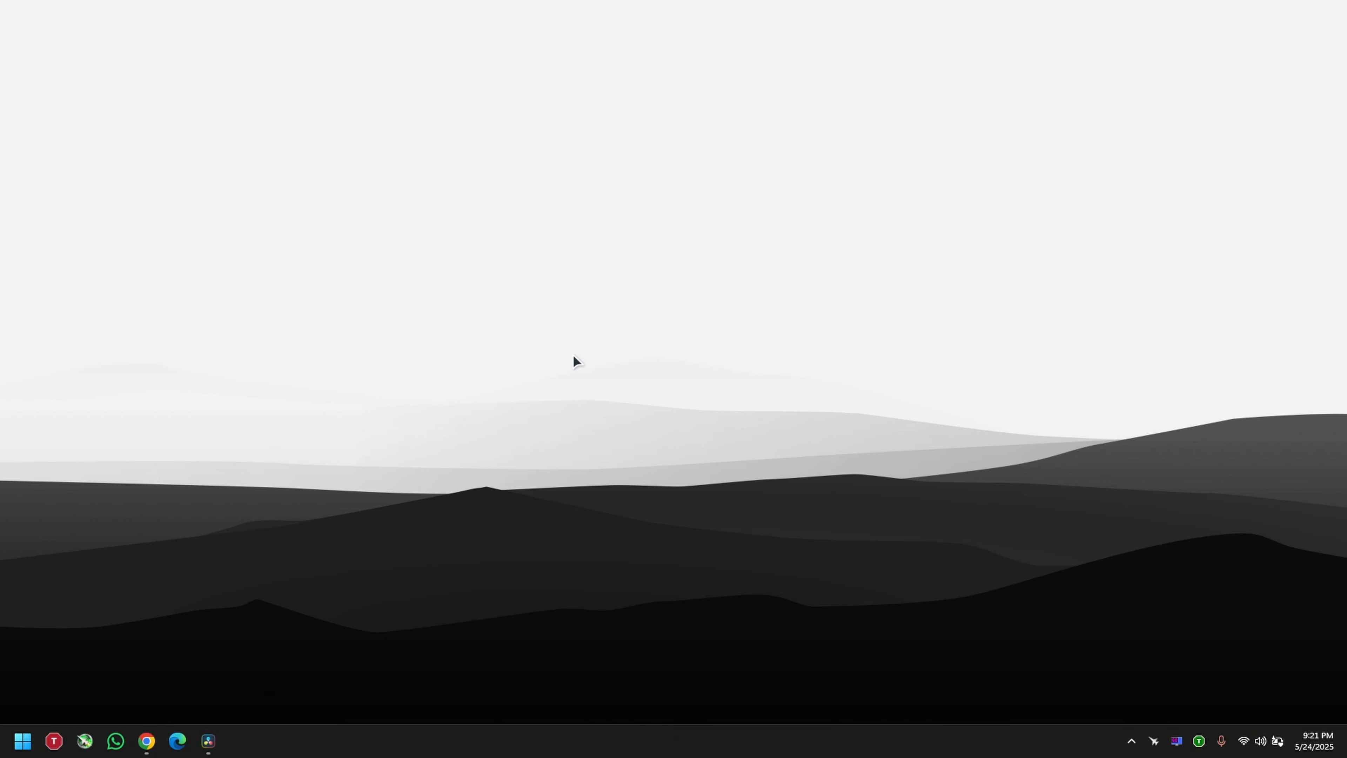